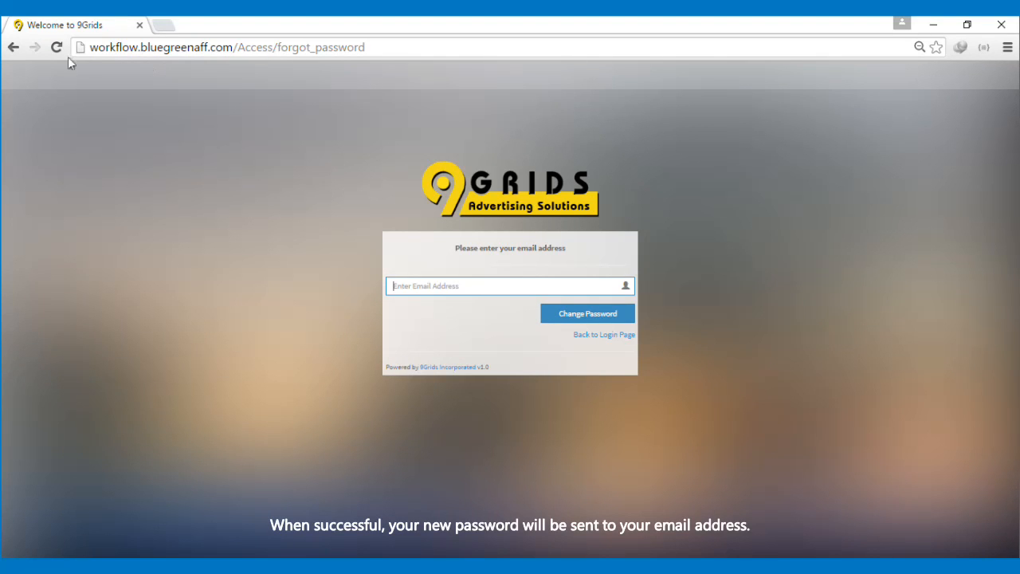
- Return to the login page and sign in with the account username and password
click(16, 48)
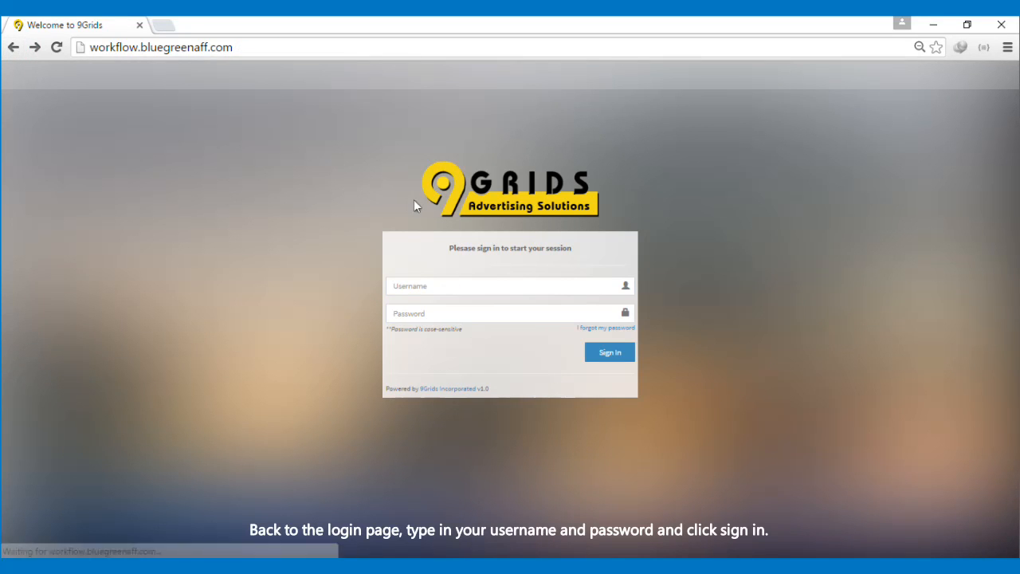
click(434, 284)
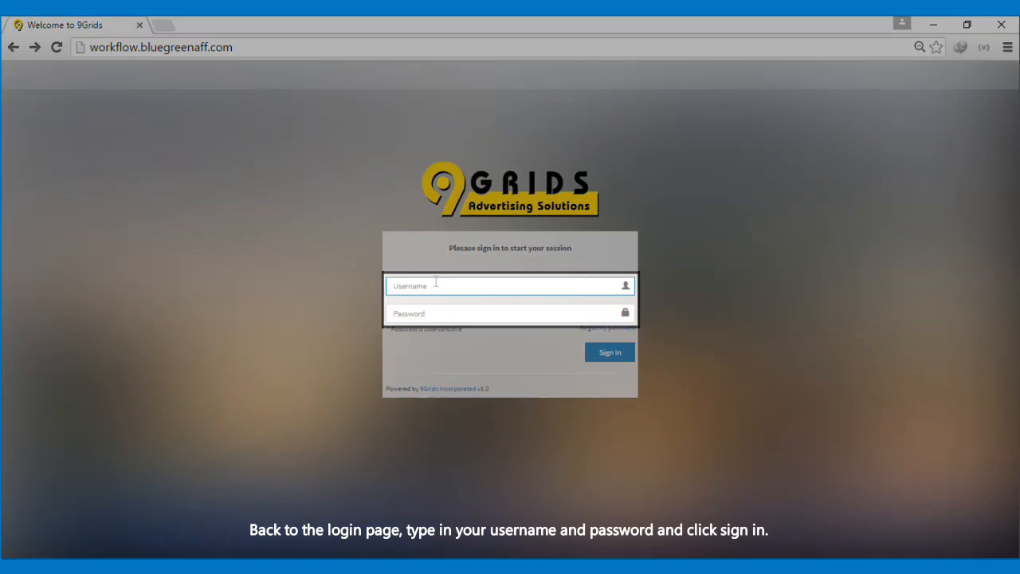
text(cla)
key(Down)
key(Tab)
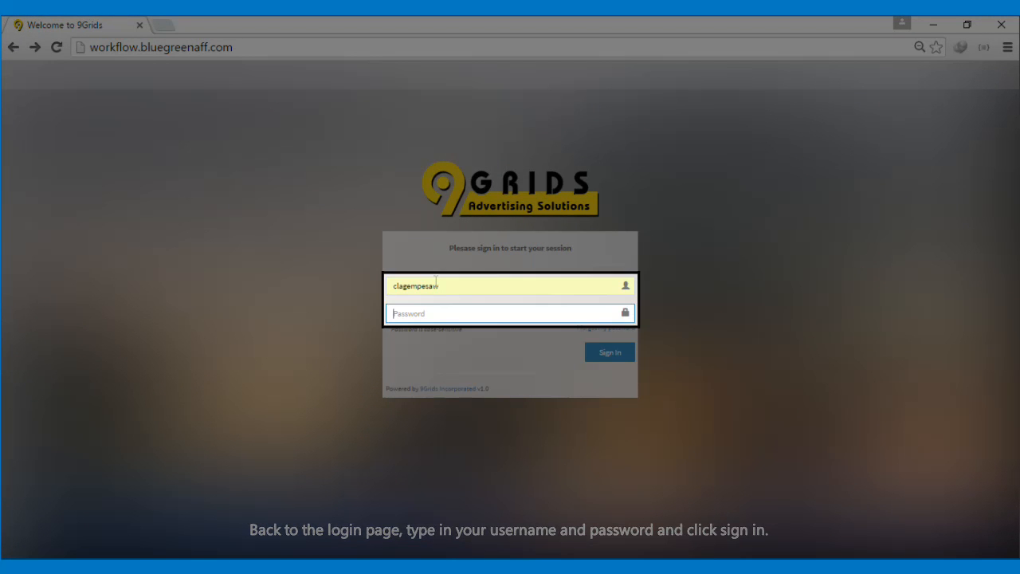
text(•••••)
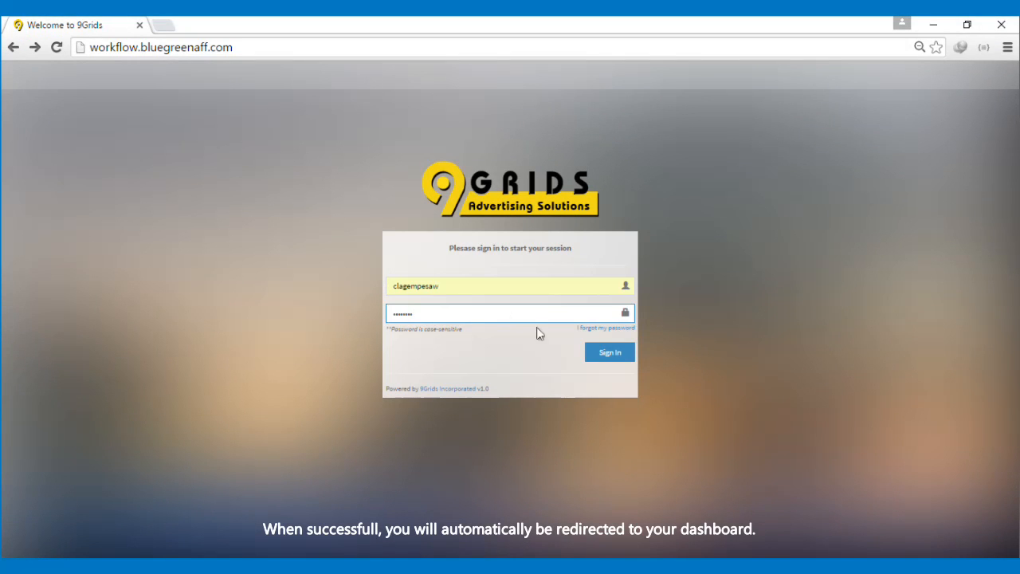
click(605, 358)
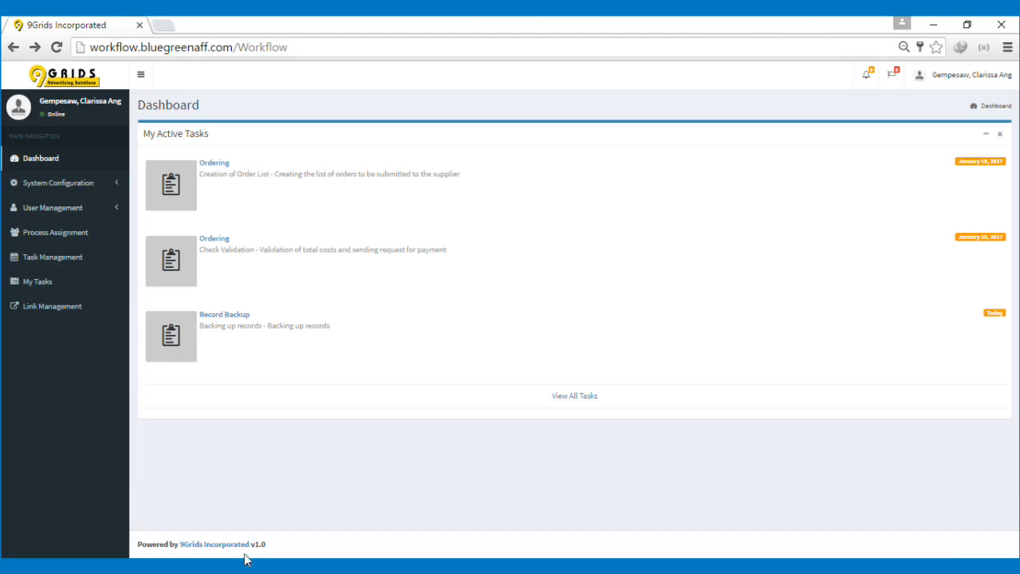
- Check the list of notifications and the list of task alerts
click(863, 76)
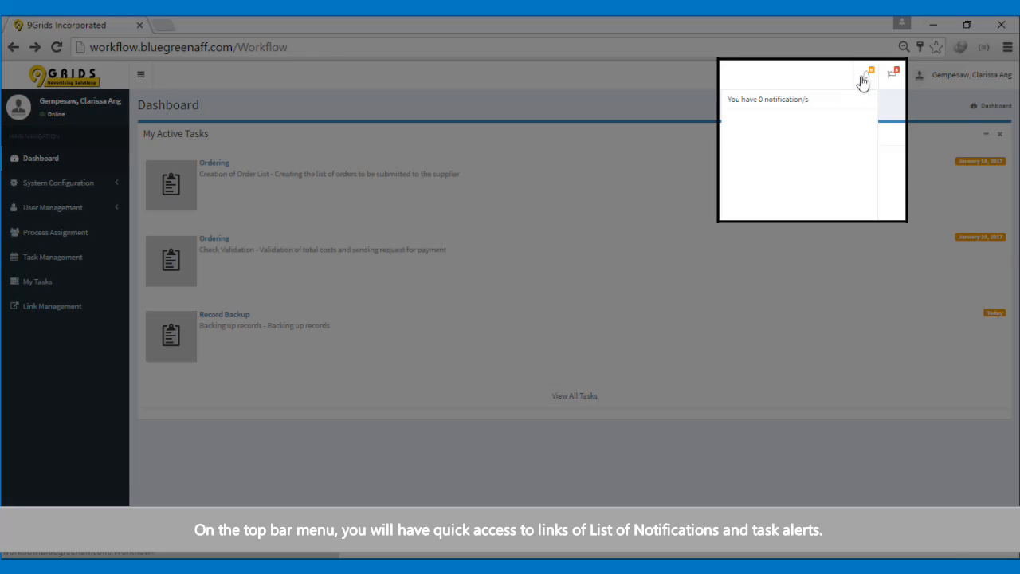
click(890, 78)
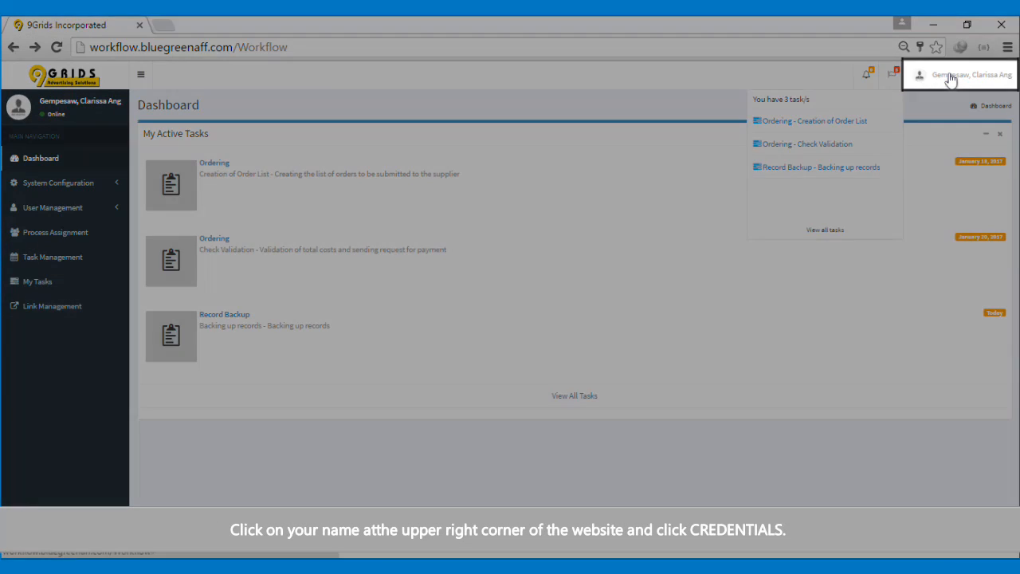
- Examine the username and change-password fields in the account's credentials dialog, and close it without updating
click(949, 78)
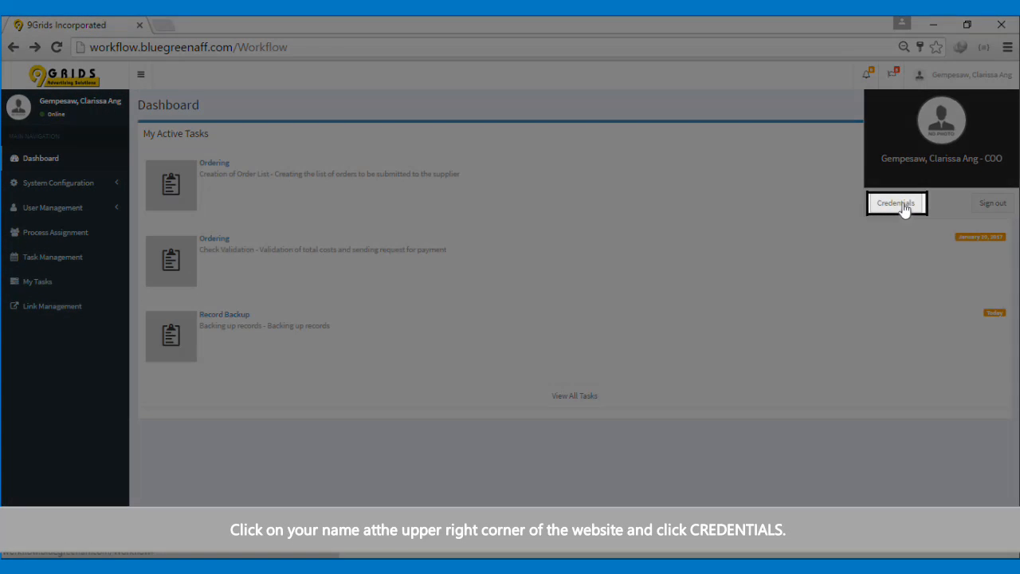
click(903, 205)
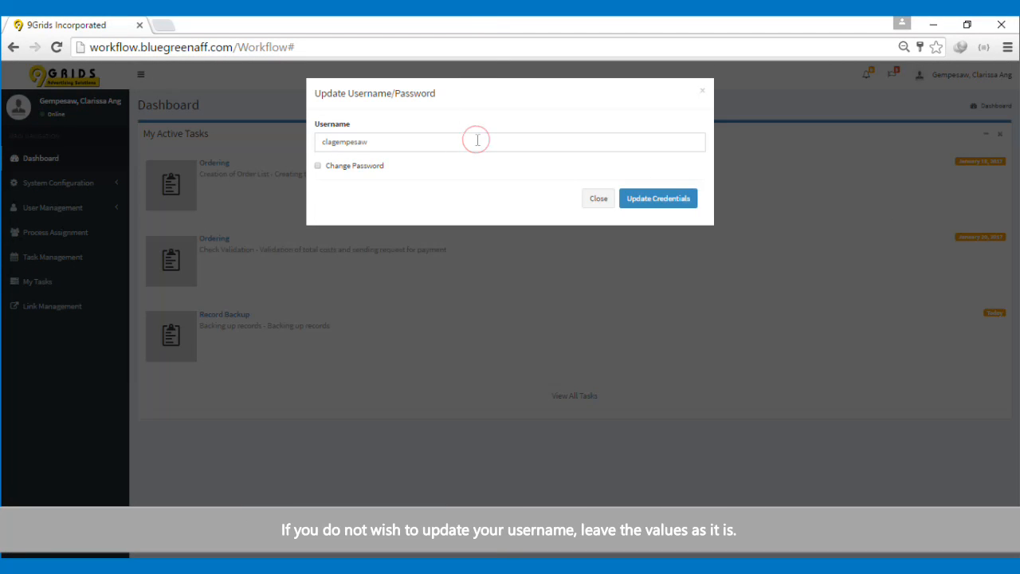
drag(477, 141, 287, 138)
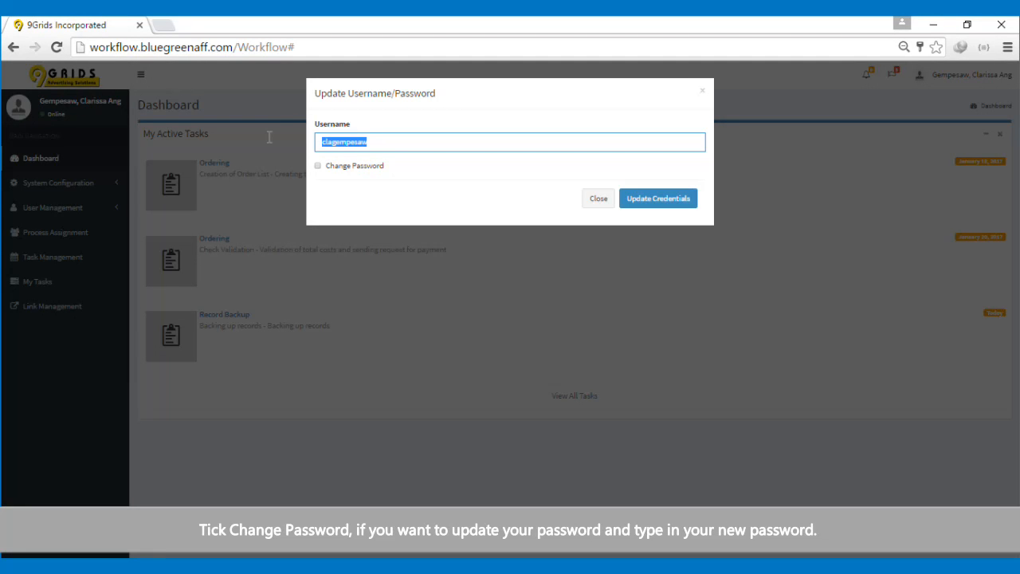
click(342, 173)
click(364, 202)
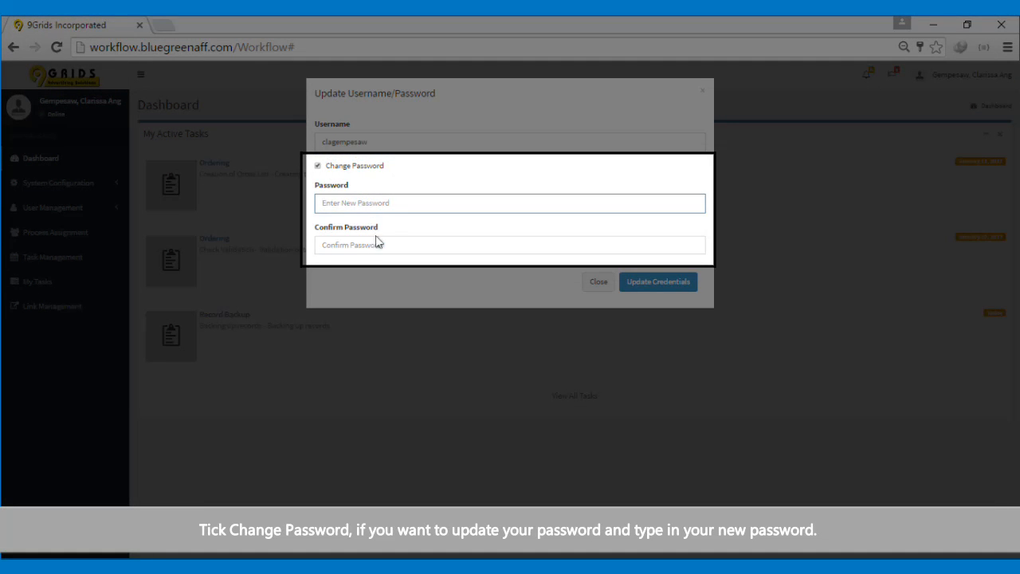
click(378, 244)
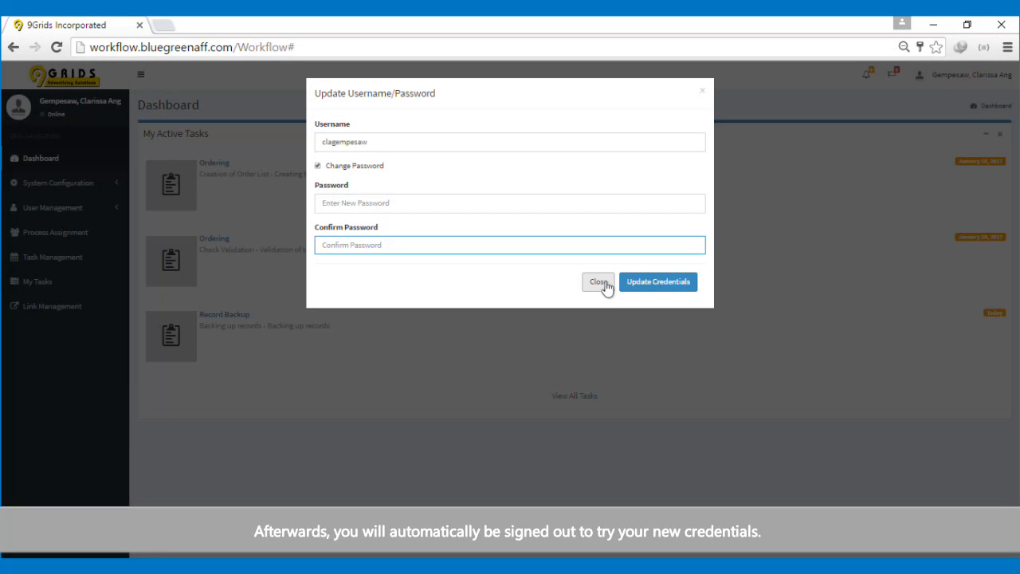
click(604, 284)
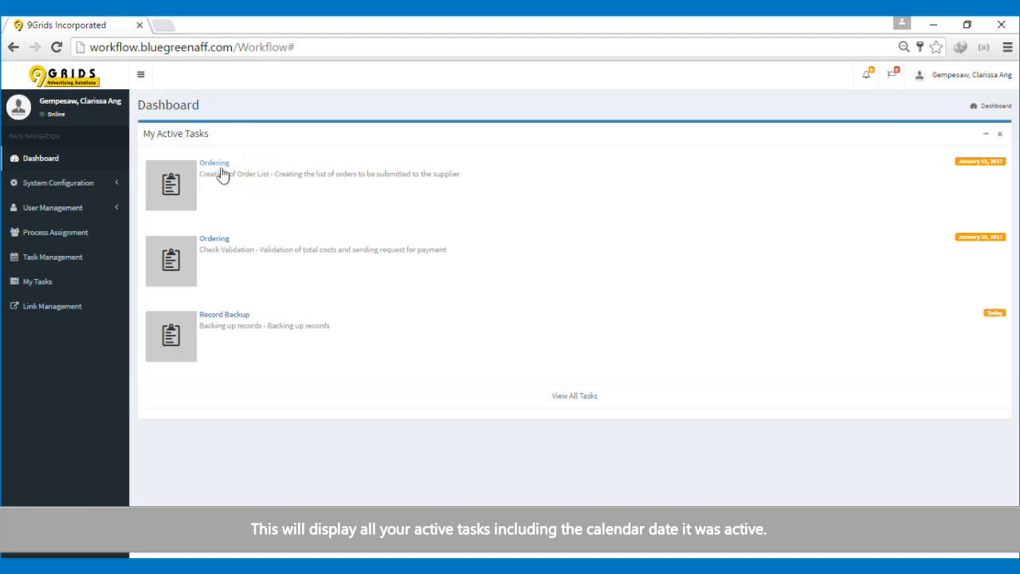
- Examine the active tasks and their dates on the dashboard
triple_click(214, 131)
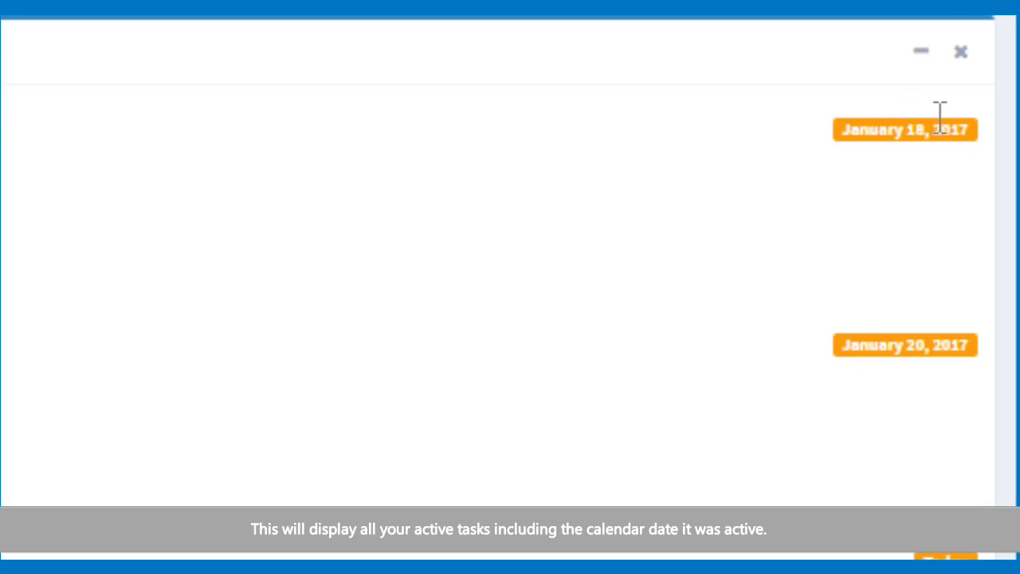
drag(991, 156, 1004, 160)
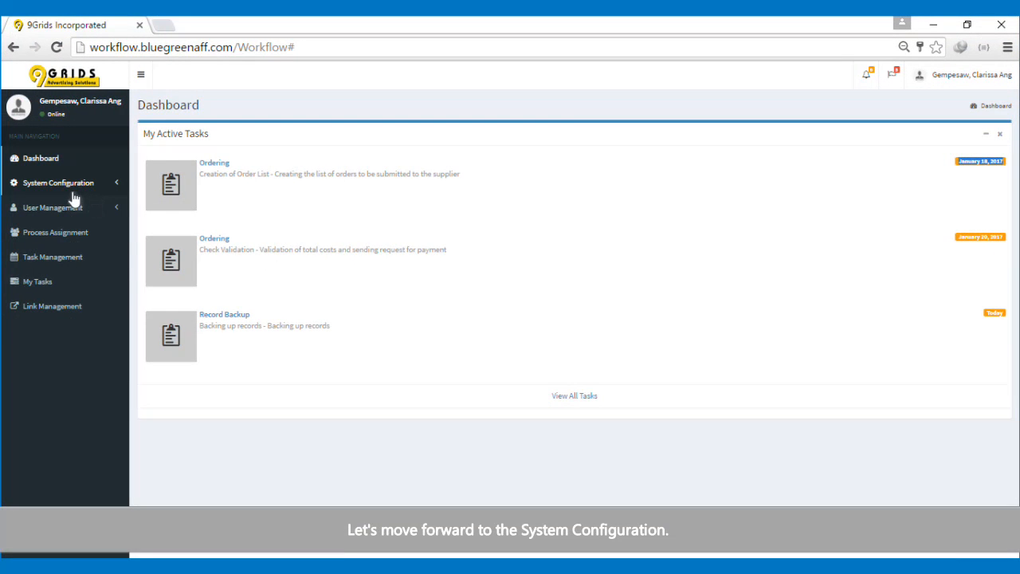
- Open the Company Details page of the system configuration and examine the company name, address and phone fields
click(71, 188)
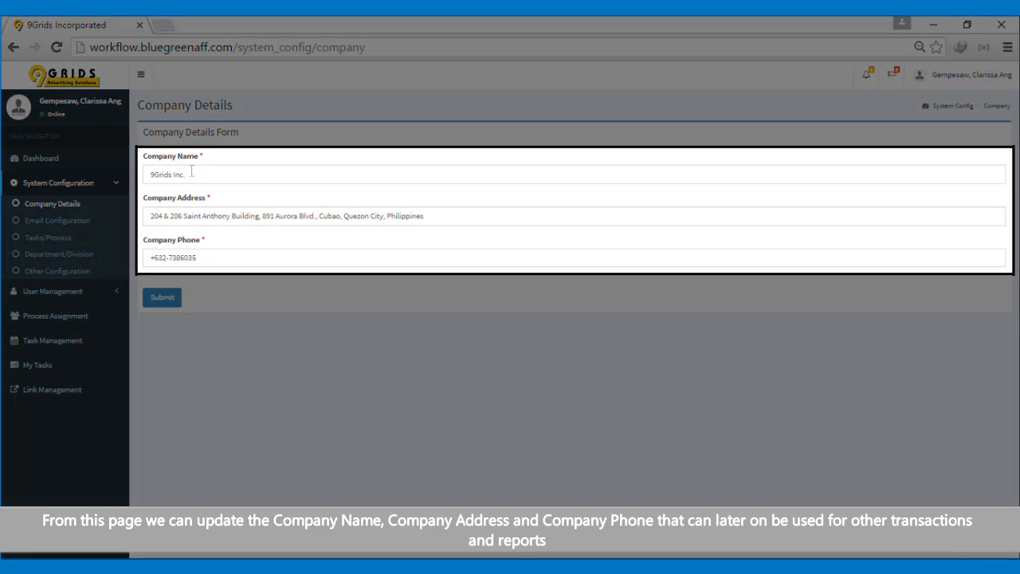
click(191, 173)
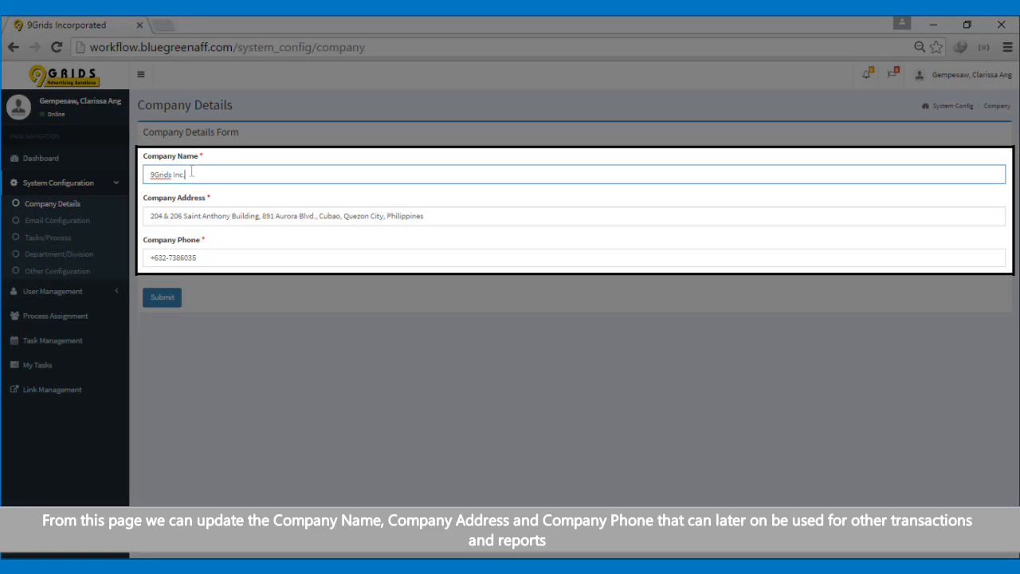
text(.)
click(393, 227)
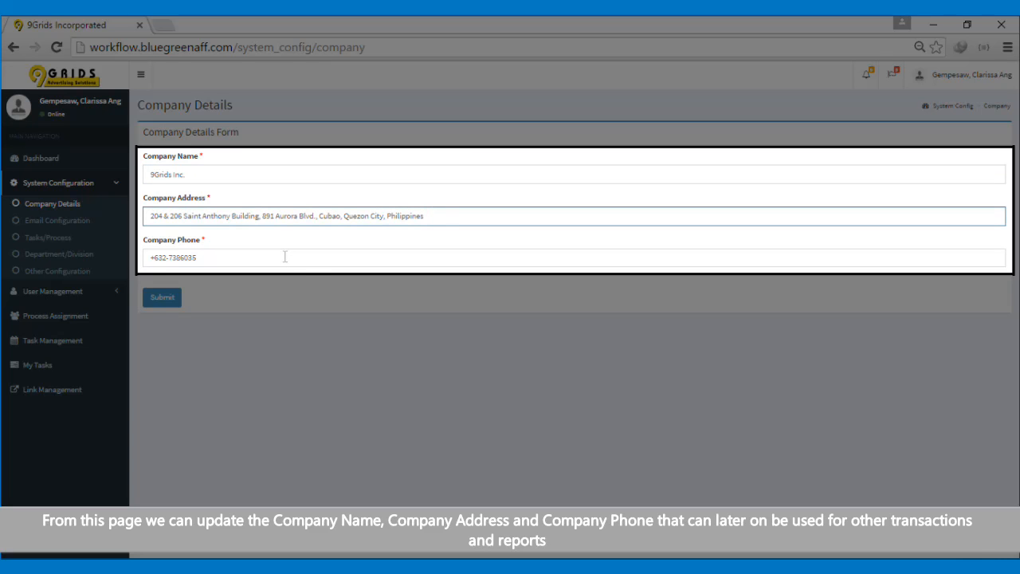
click(285, 257)
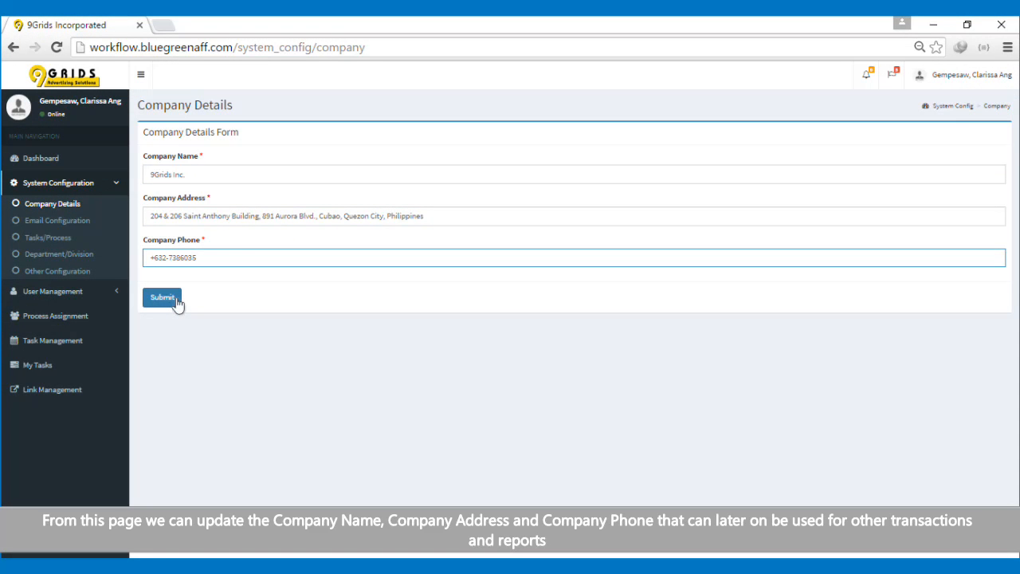
- Open the Email Configuration page and examine the SMTP host, port, email and password fields
click(94, 228)
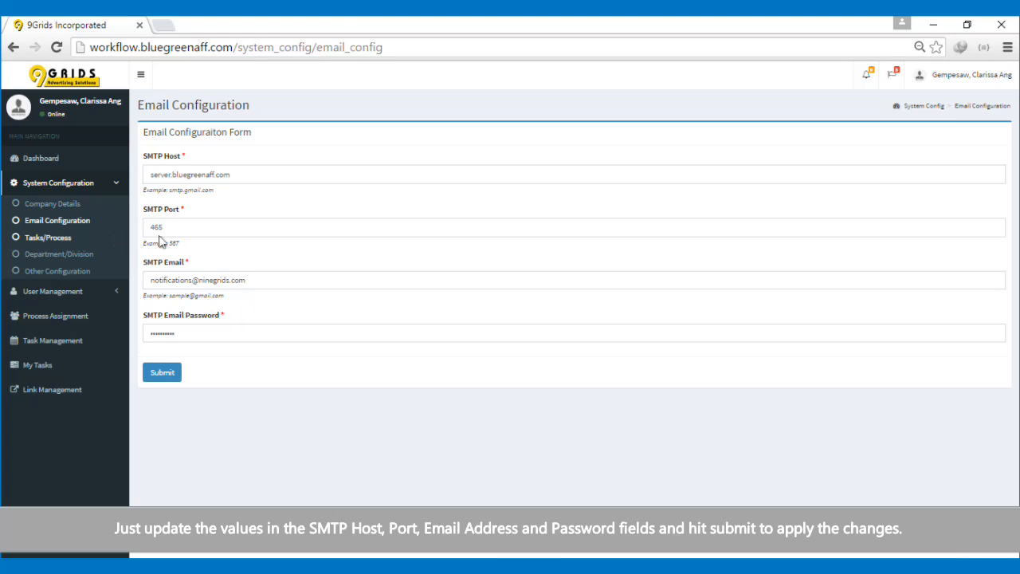
click(268, 177)
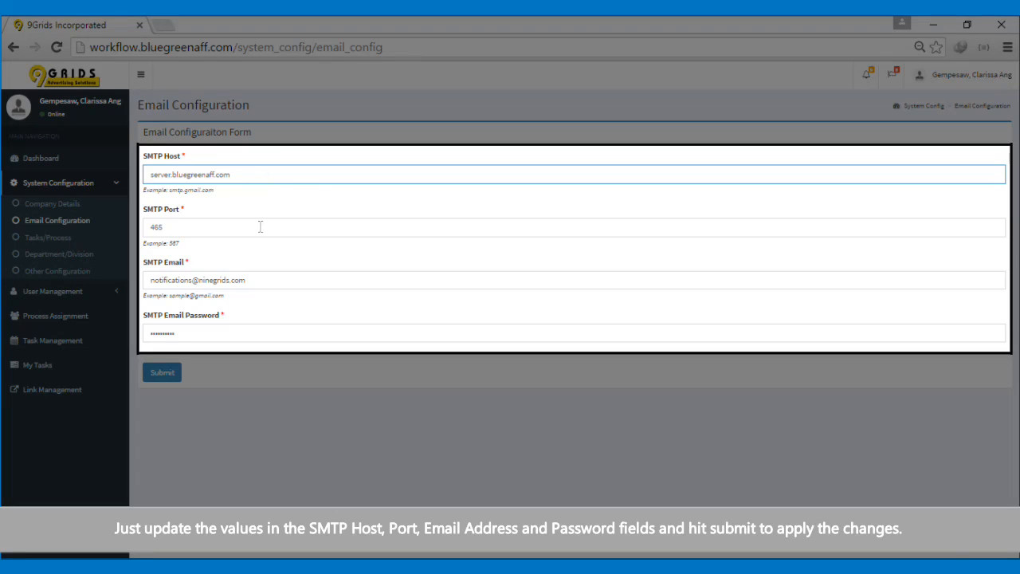
click(273, 272)
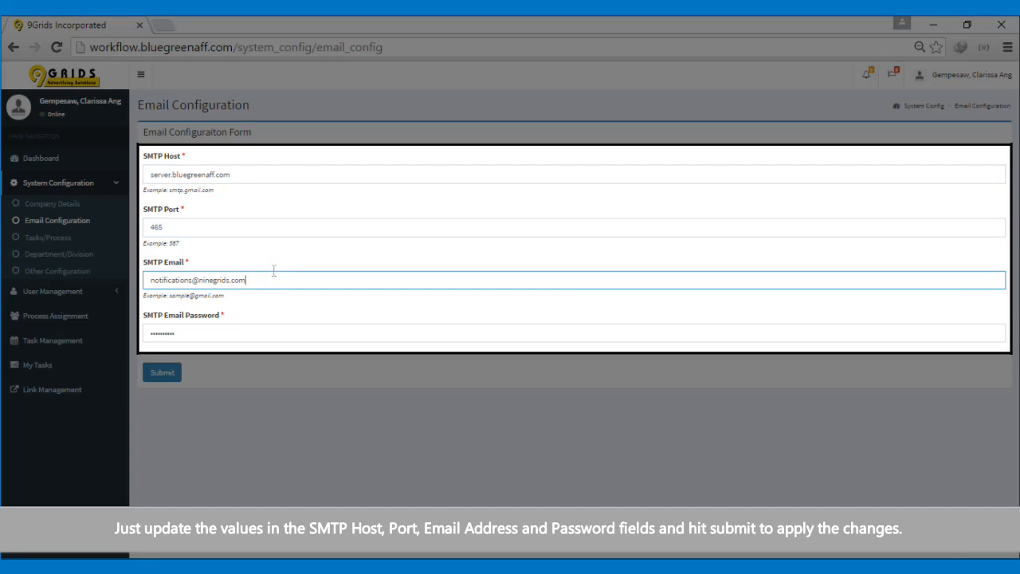
click(272, 341)
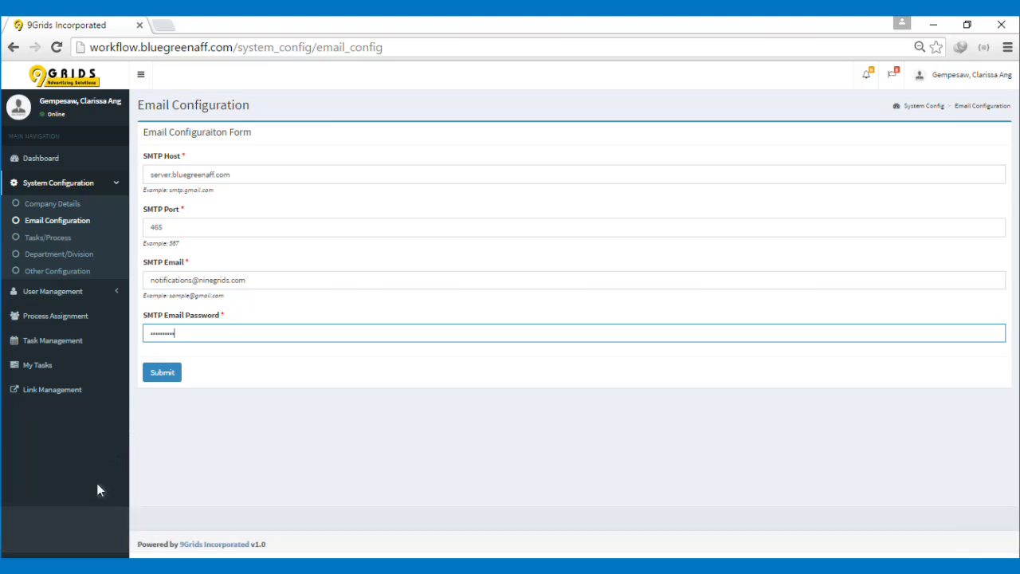
- Open the Tasks/Process page and examine the process title and description fields and the available frequency options
click(109, 244)
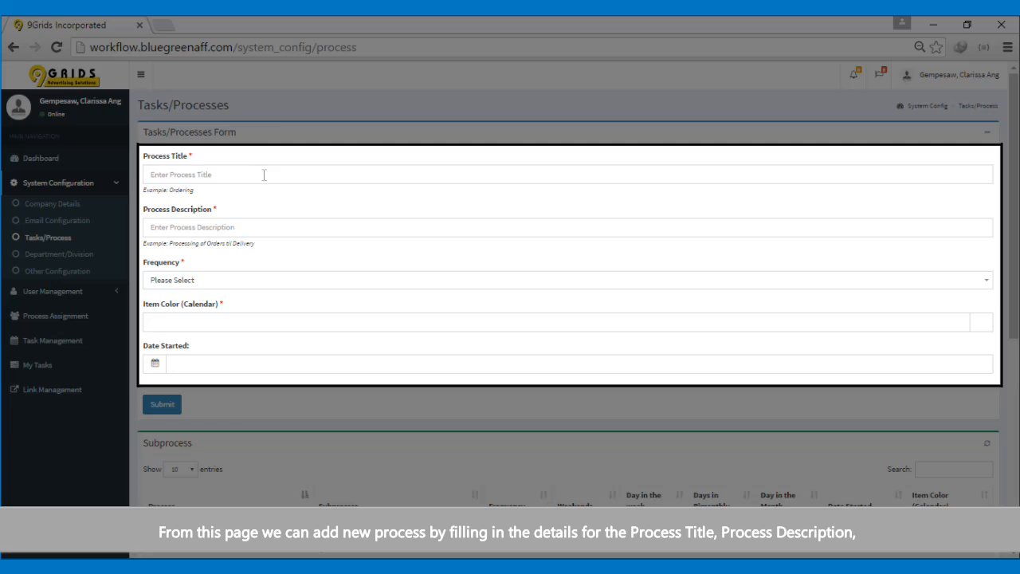
click(263, 169)
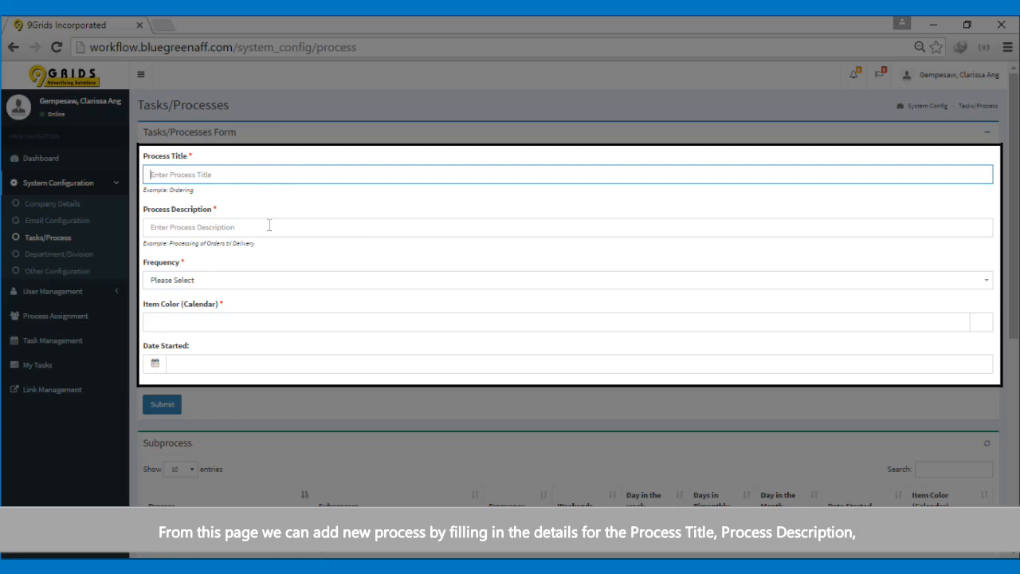
click(268, 228)
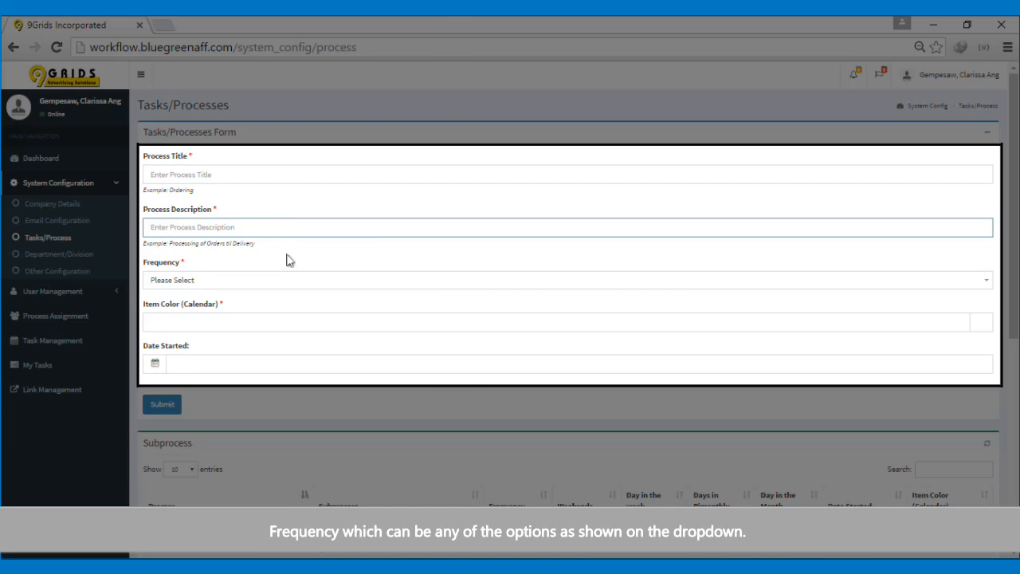
click(291, 281)
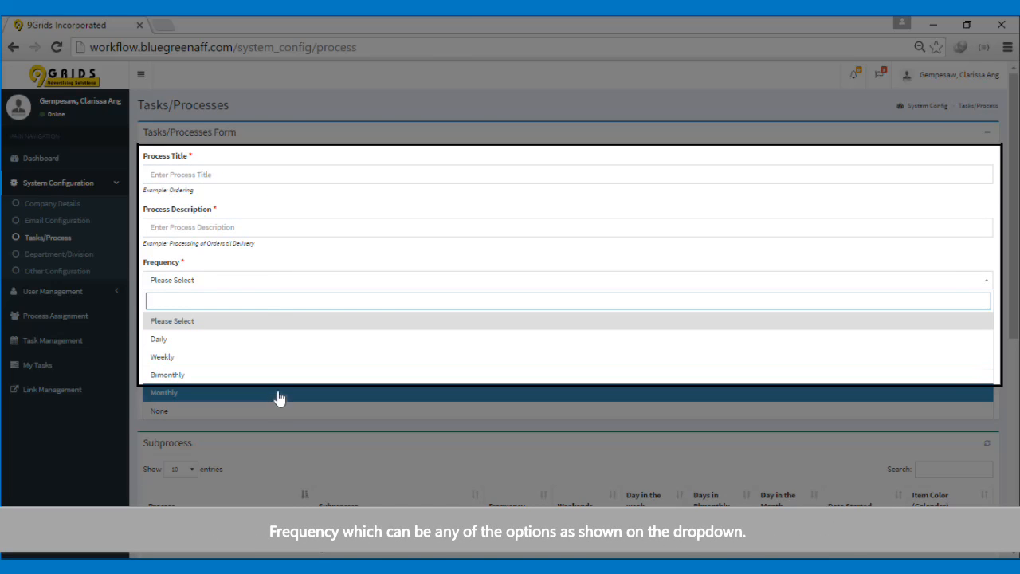
click(303, 275)
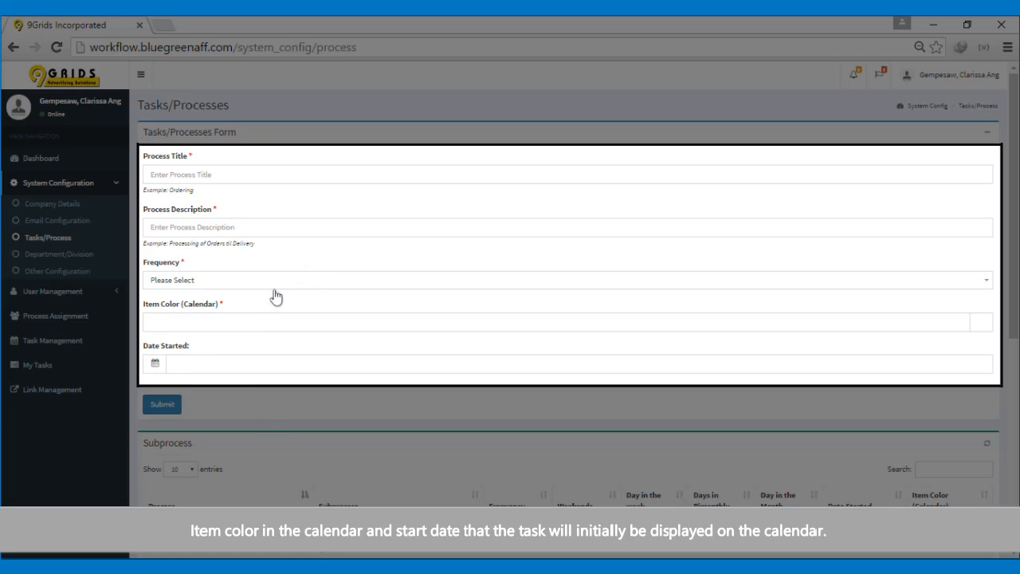
- Set the new process's calendar item color to #135836 and its start date to 01/19/2017
click(256, 320)
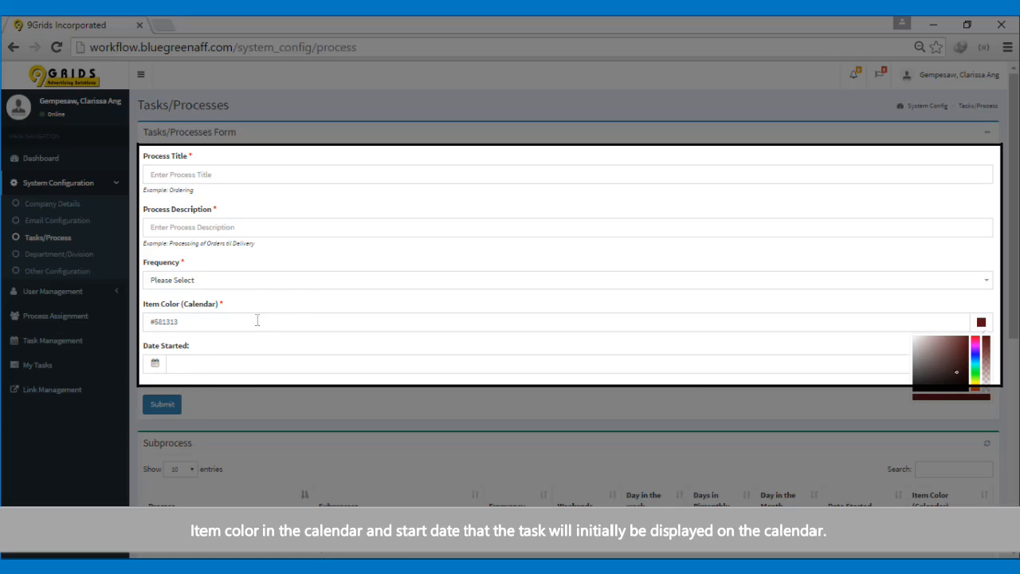
click(457, 363)
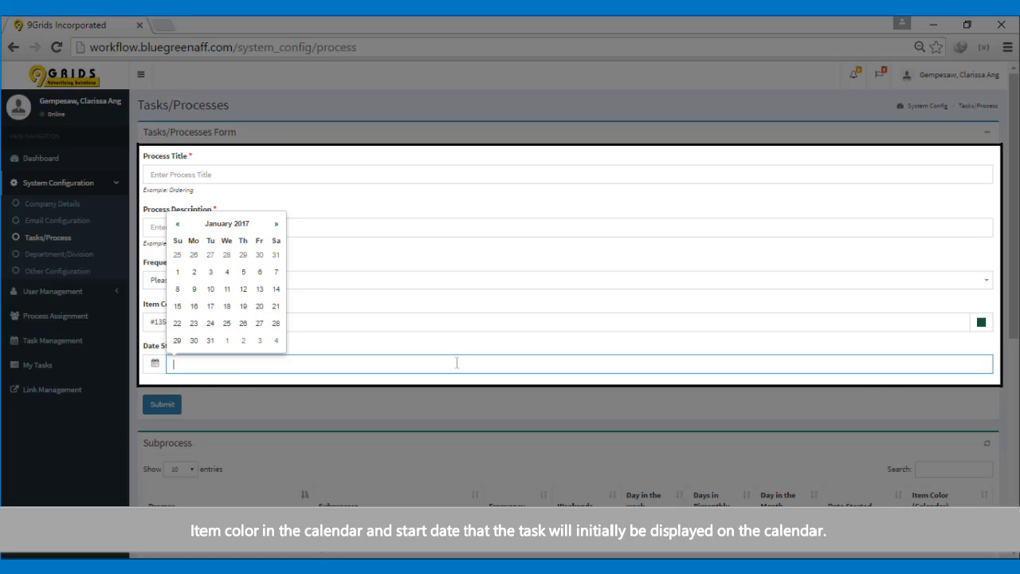
click(247, 306)
scroll(263, 319, down, 3)
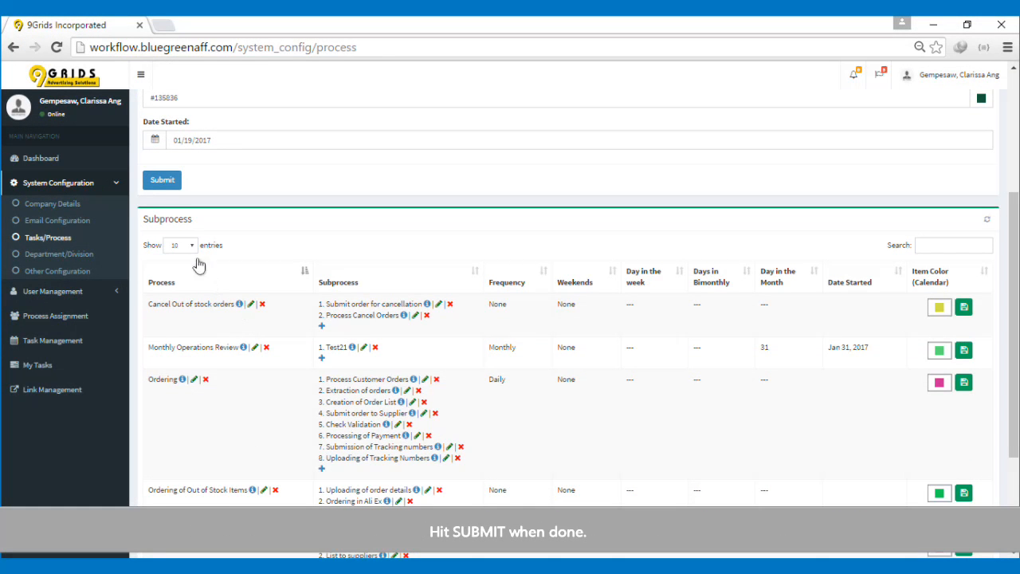
scroll(782, 310, up, 3)
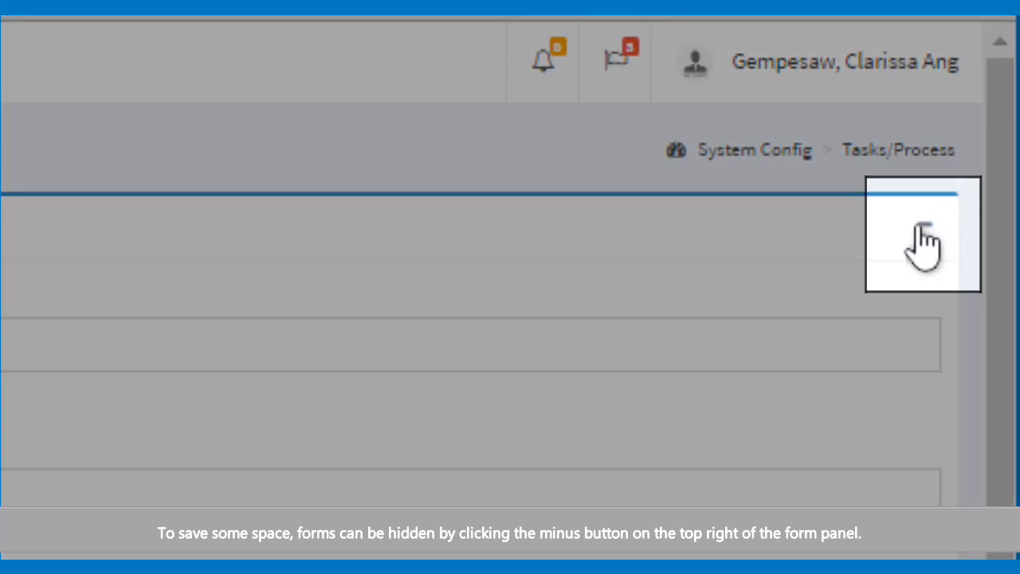
- Collapse the Tasks/Processes form and look over the Subprocess table
click(986, 138)
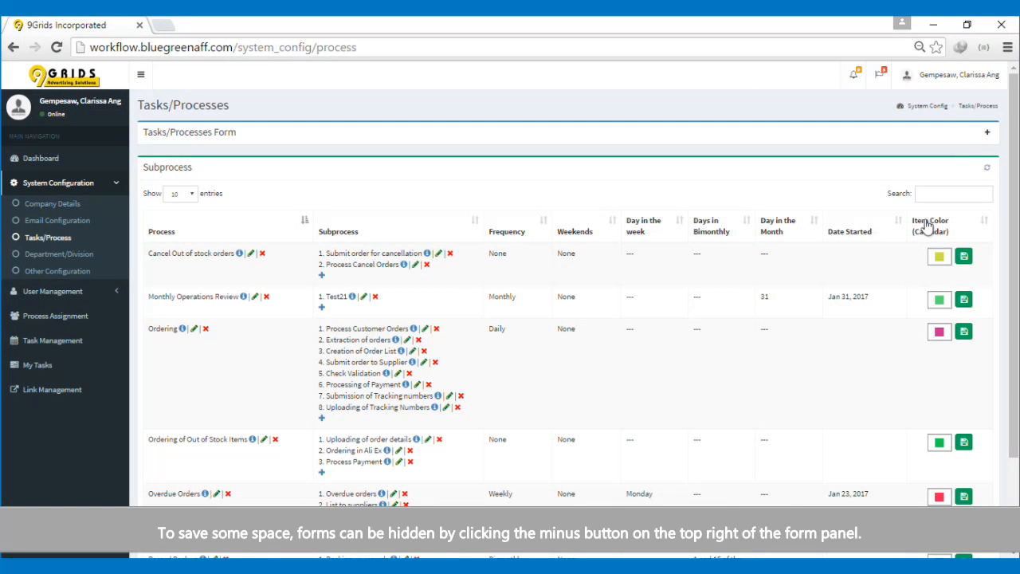
scroll(853, 243, down, 2)
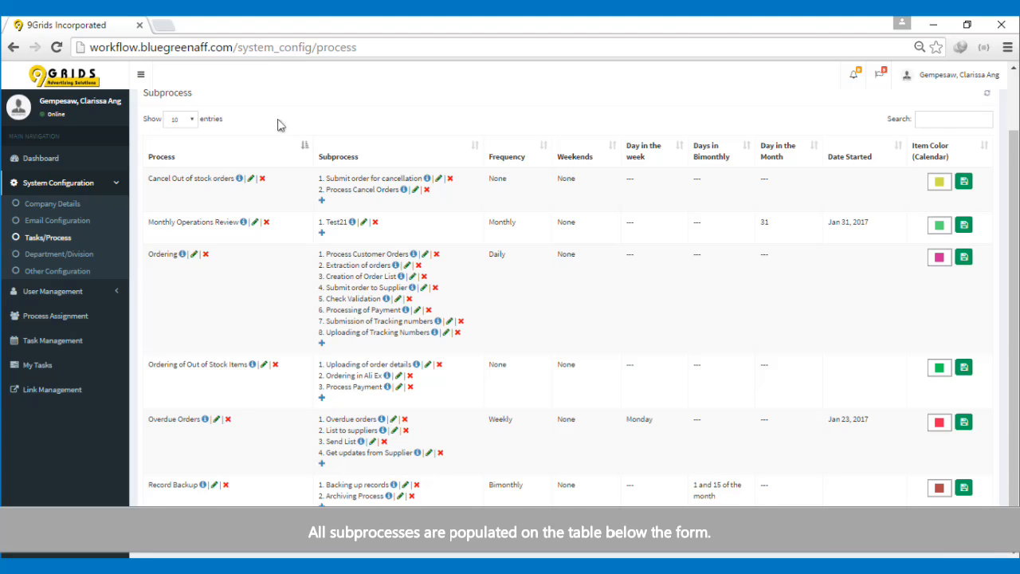
scroll(271, 120, up, 2)
double_click(168, 168)
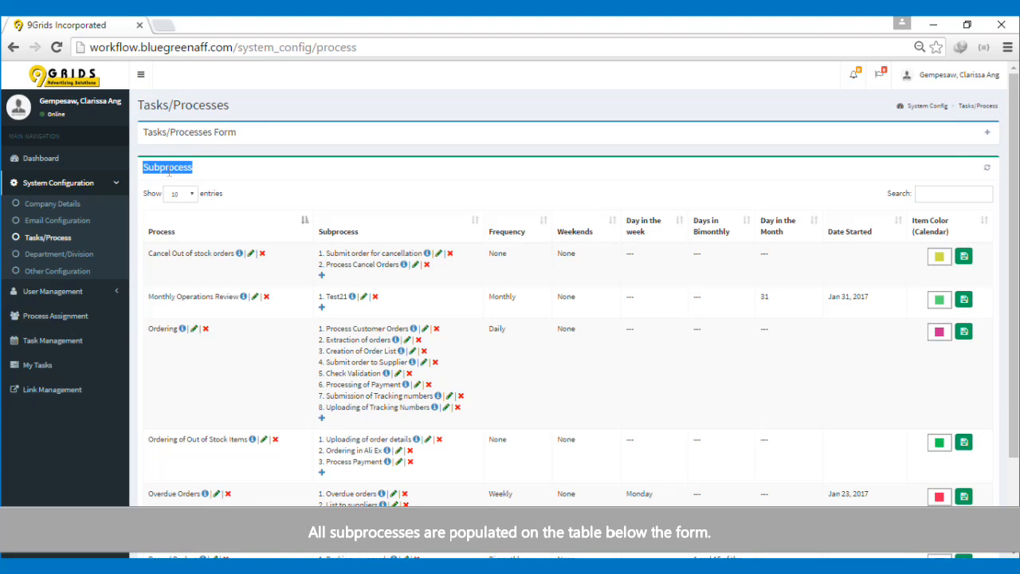
- View the descriptions and update forms of the Cancel Out of stock orders process and its Submit order for cancellation subprocess, closing them unchanged
click(240, 253)
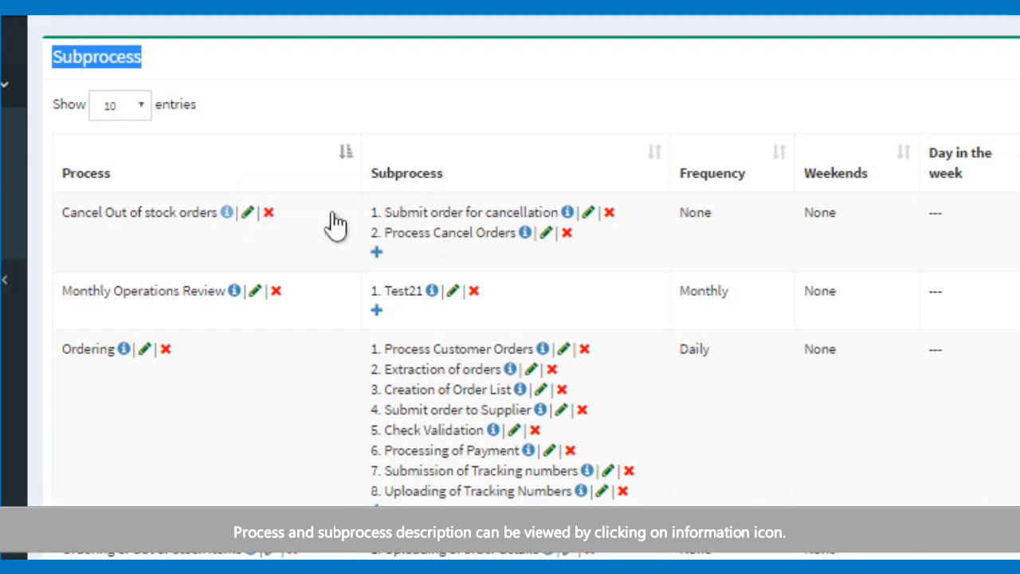
click(427, 254)
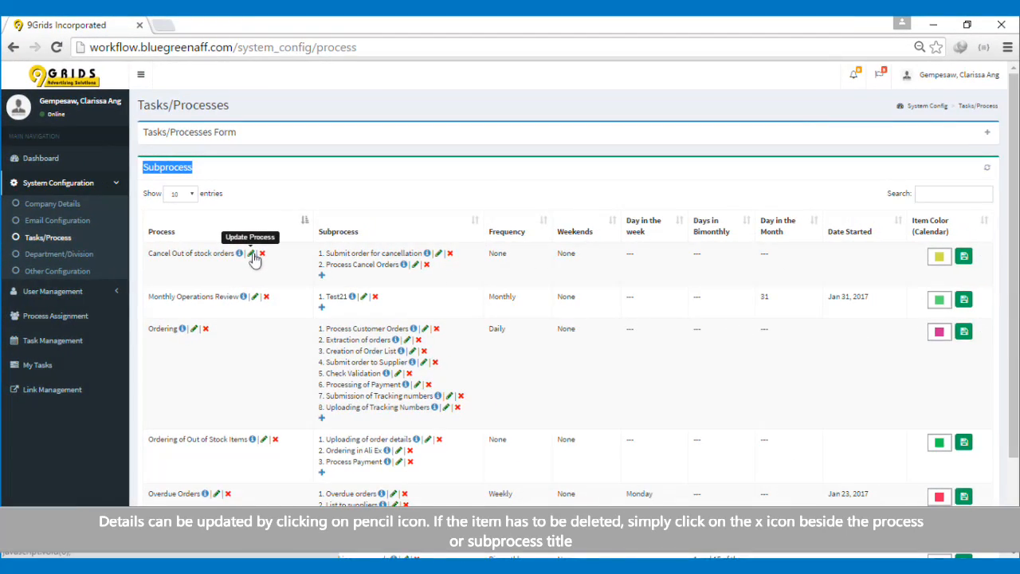
click(252, 254)
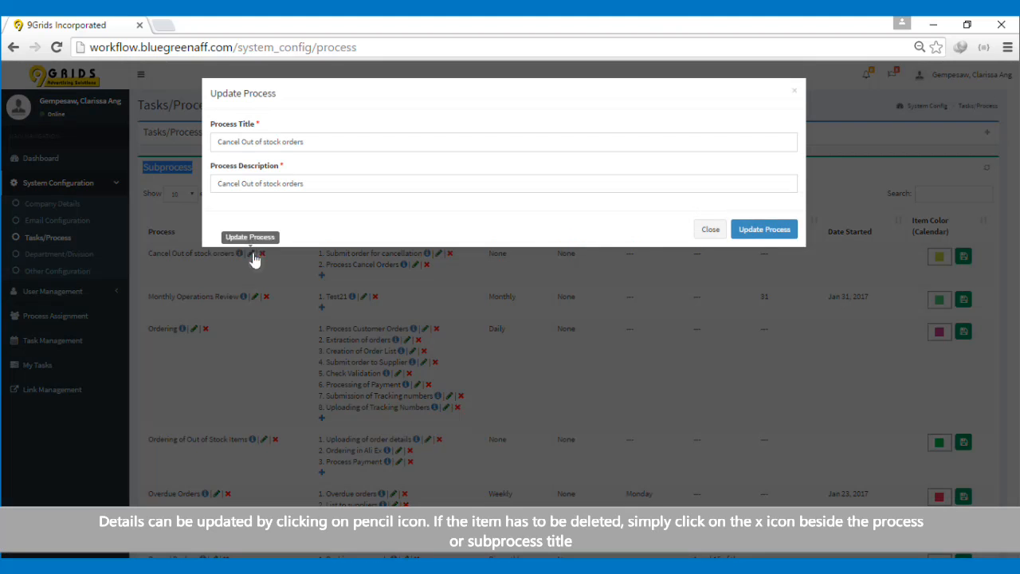
click(701, 231)
click(438, 253)
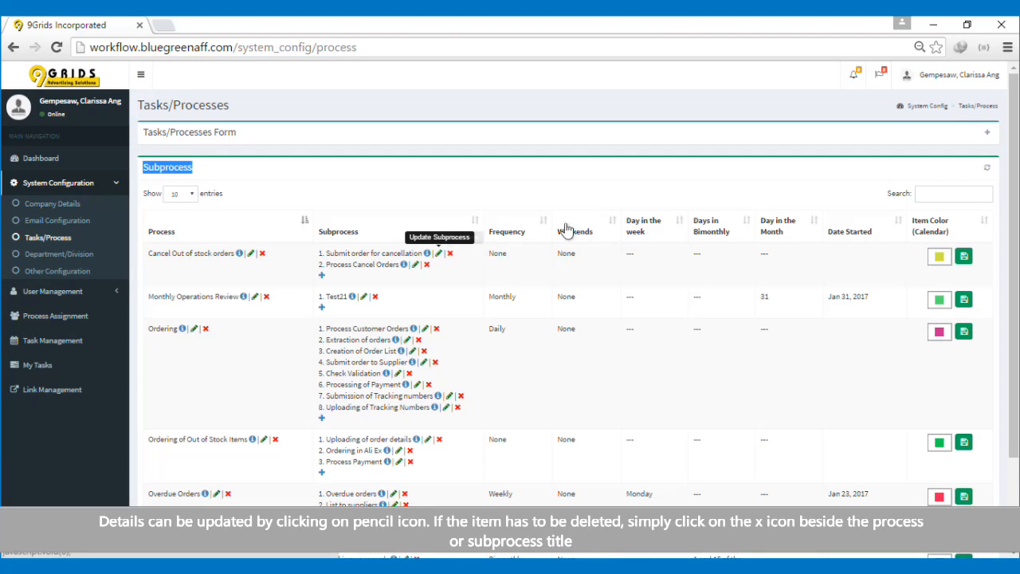
click(696, 290)
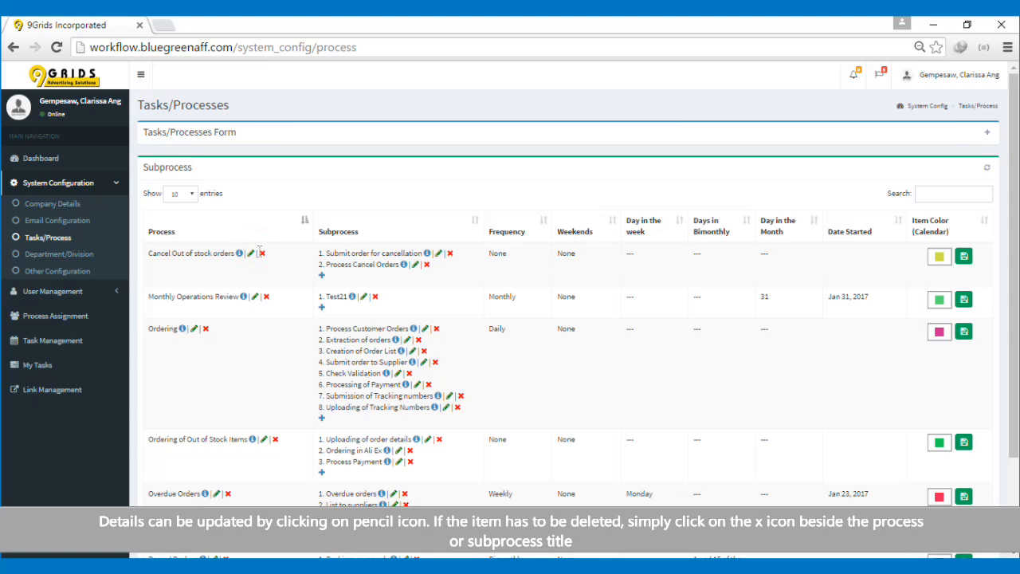
- Bring up the delete confirmations for the Cancel Out of stock orders process and its Submit order for cancellation subprocess, and cancel them
click(262, 255)
key(Escape)
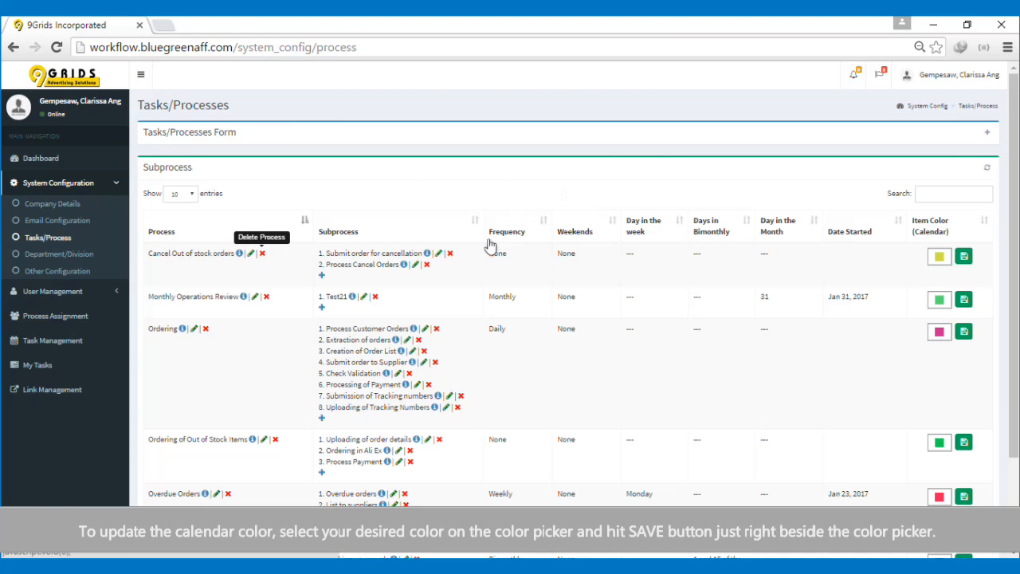
click(450, 254)
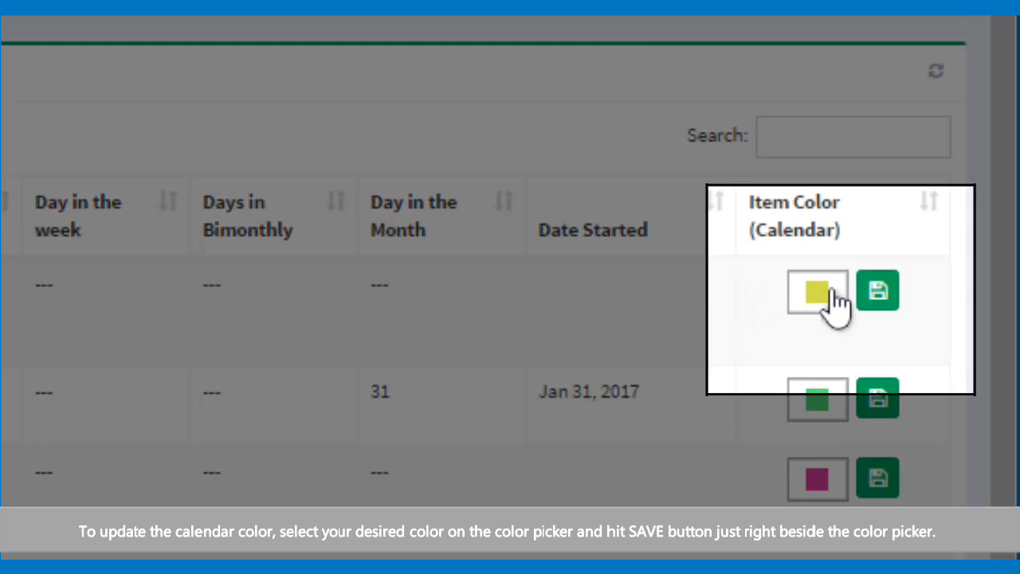
- View the calendar color picker for the Cancel Out of stock orders process and reload the Subprocess table
click(938, 257)
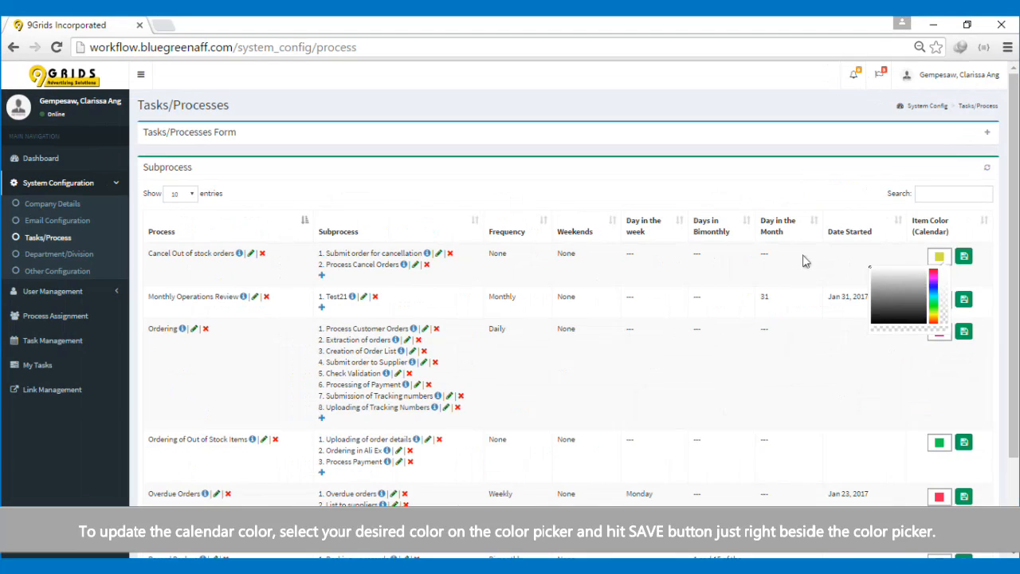
click(475, 289)
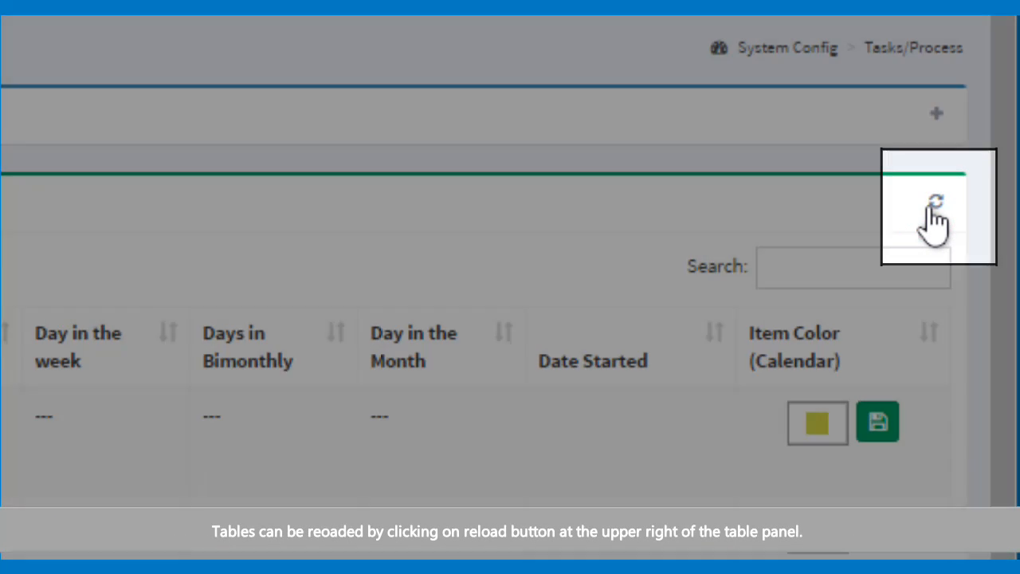
click(936, 203)
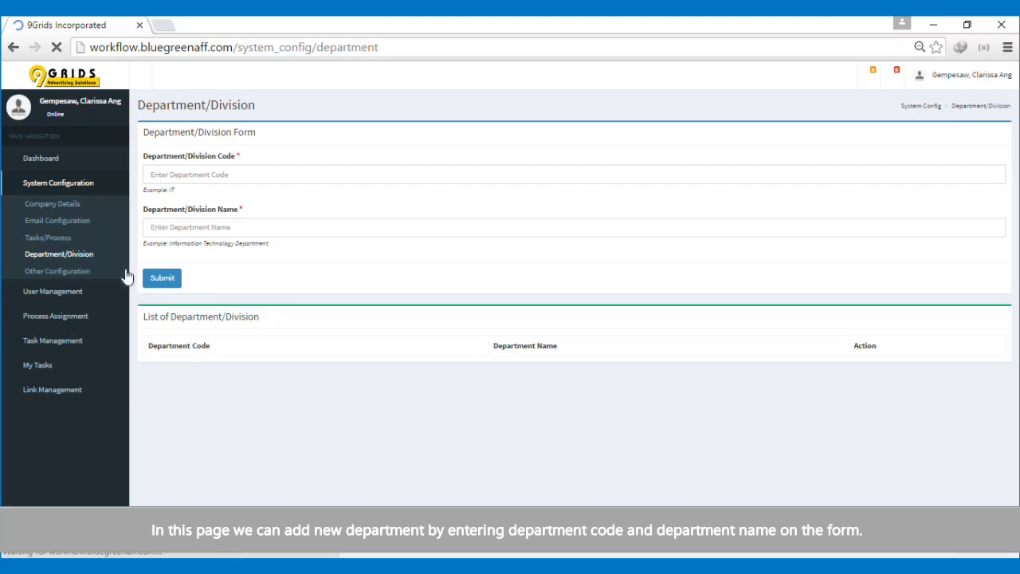
- Examine the department code and department name fields of the Department/Division form
click(284, 177)
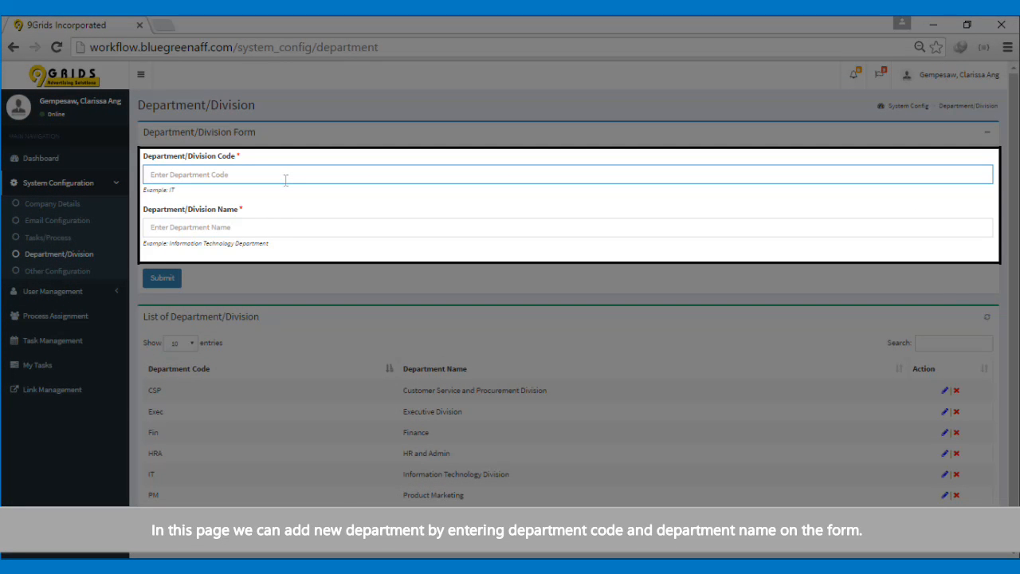
key(Tab)
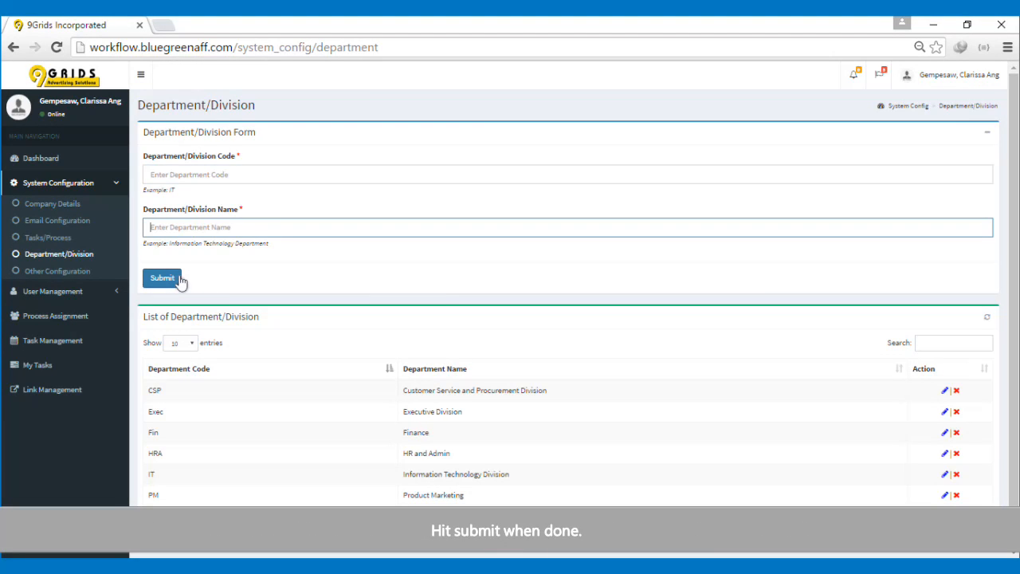
- View the update form and delete confirmation of the Customer Service and Procurement Division, closing both without changes
scroll(637, 311, down, 1)
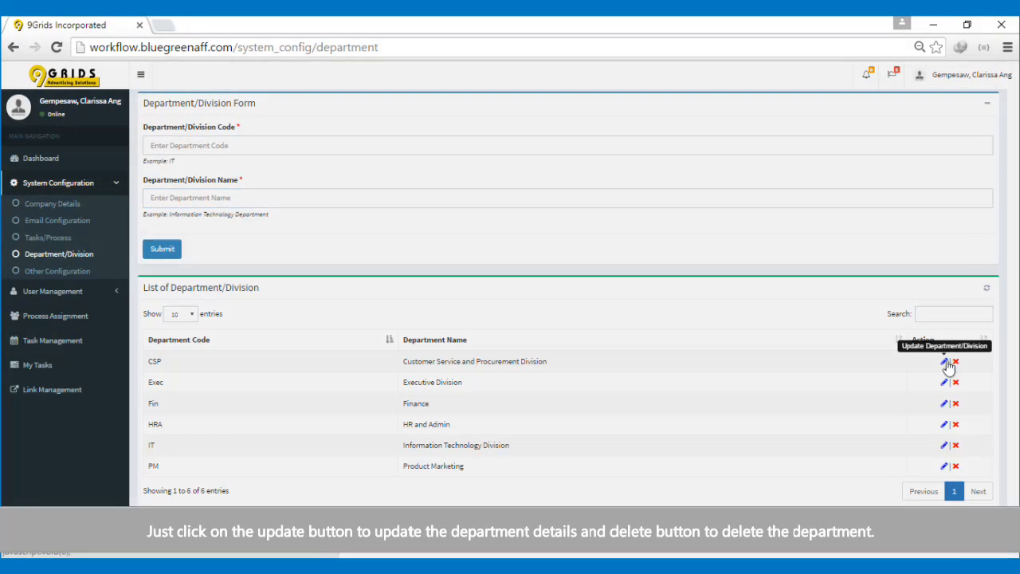
click(945, 363)
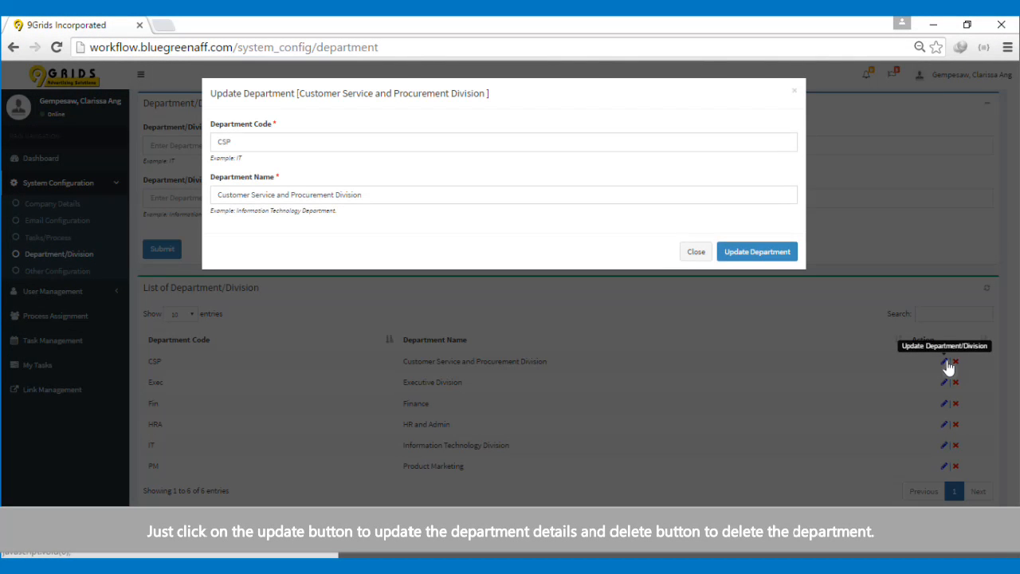
click(837, 338)
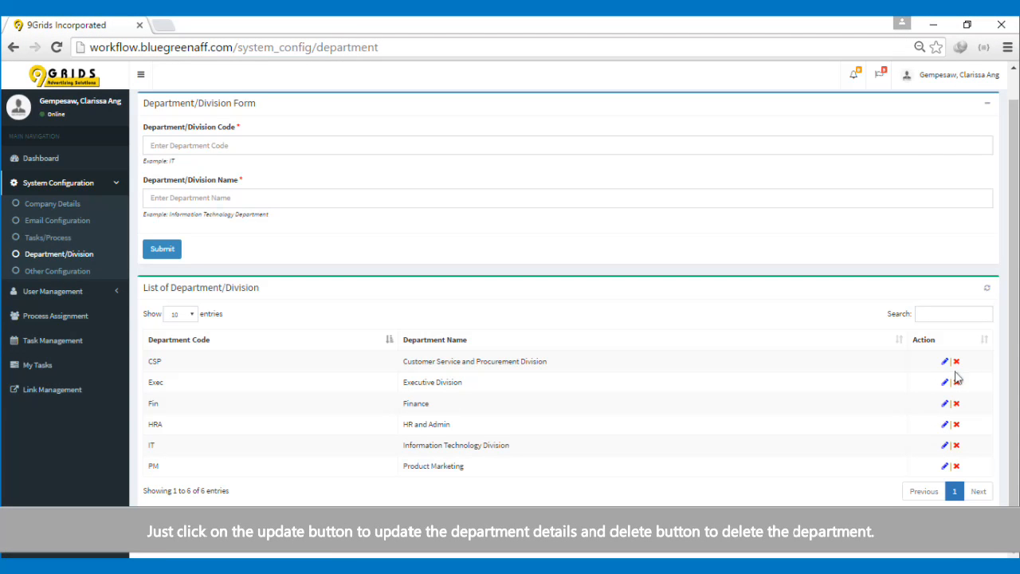
click(957, 363)
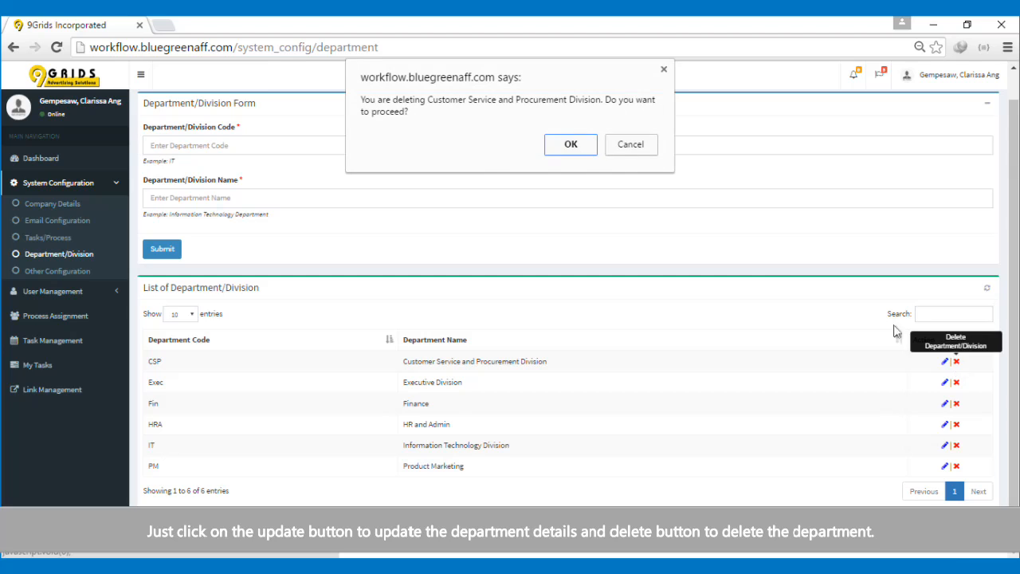
click(631, 151)
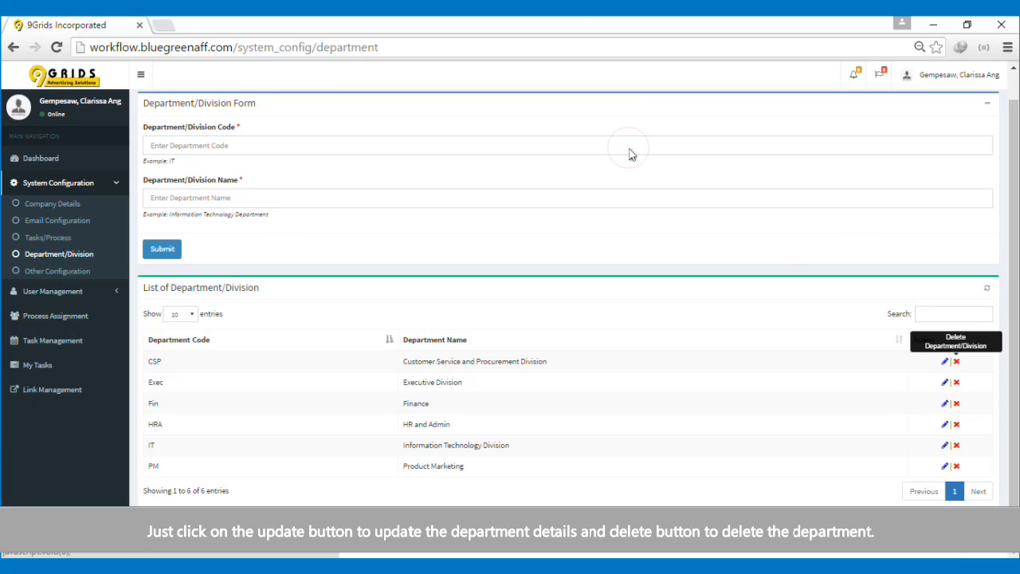
- Open the Other Configuration page and examine the Email Notification and Telegram notification options
click(100, 275)
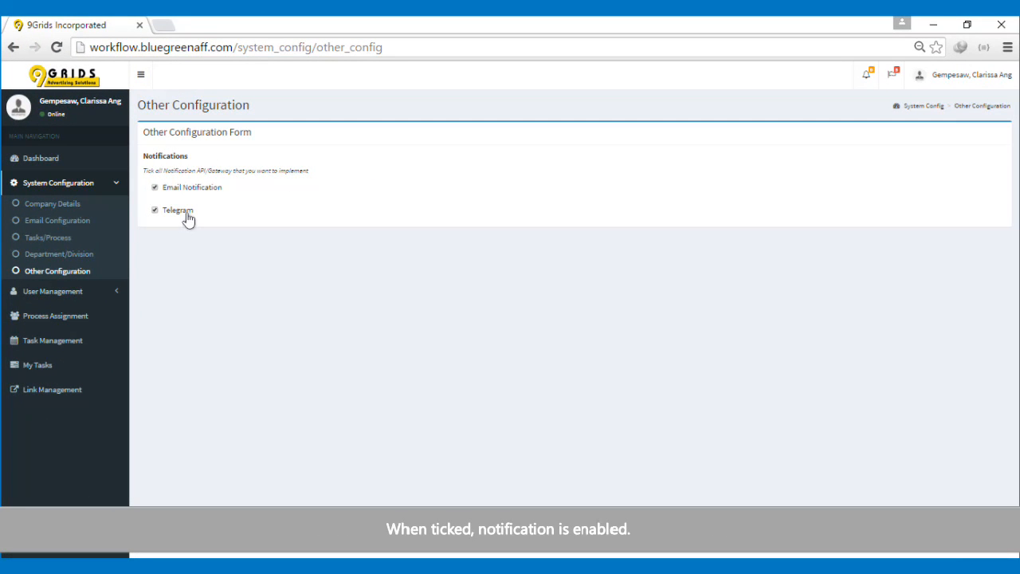
- Open the Users page under User Management and examine the middle name, last name and suffix fields of the user form
click(67, 296)
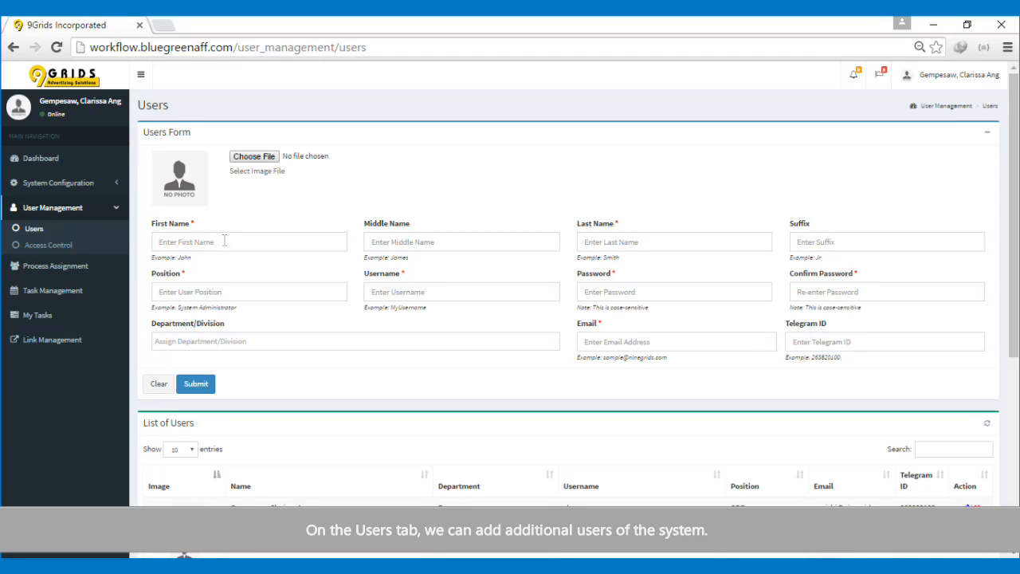
click(402, 240)
click(635, 240)
click(837, 246)
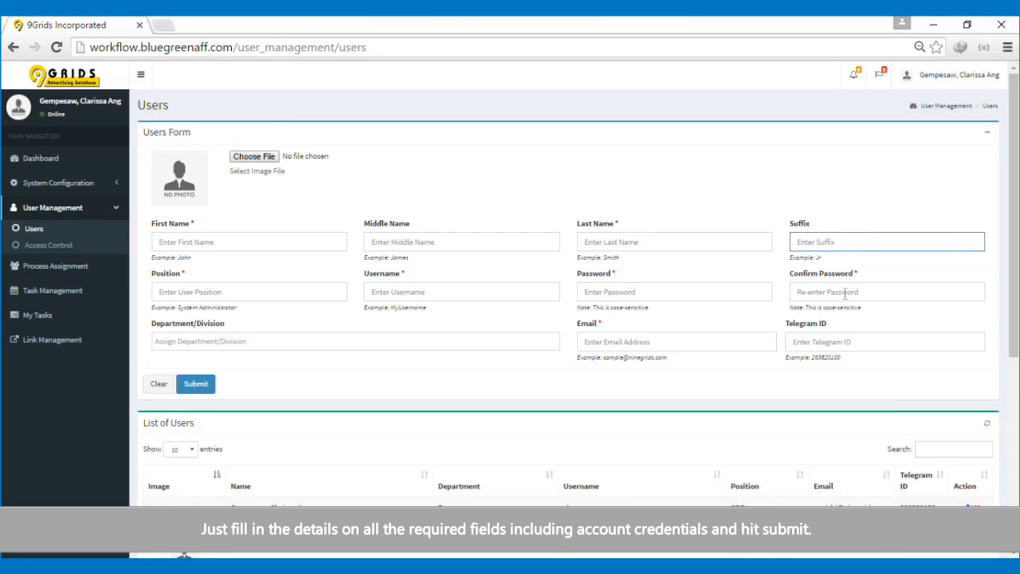
- Assign the IT department in the new user form and clear the form
scroll(844, 294, down, 1)
click(258, 269)
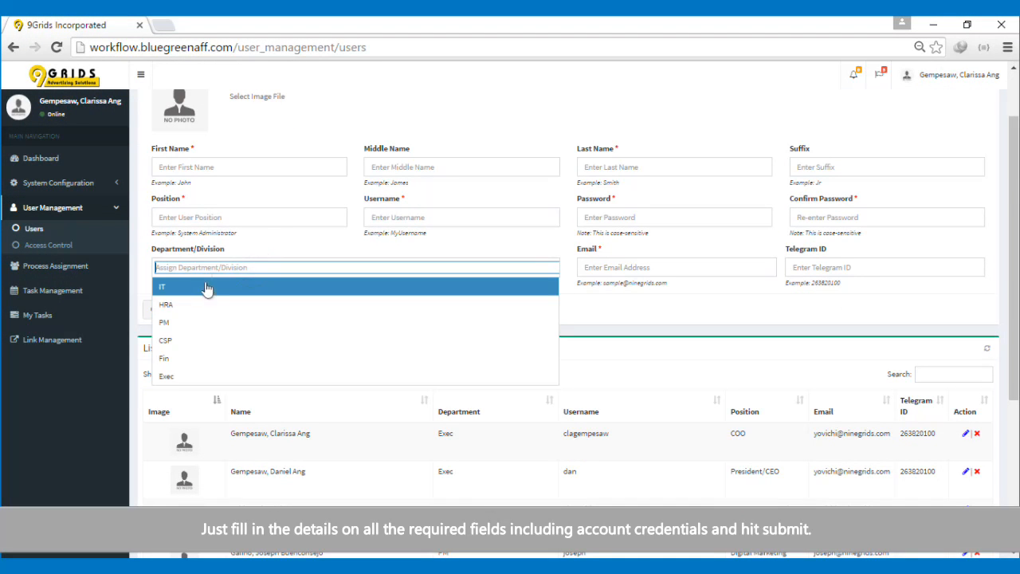
click(204, 287)
click(160, 310)
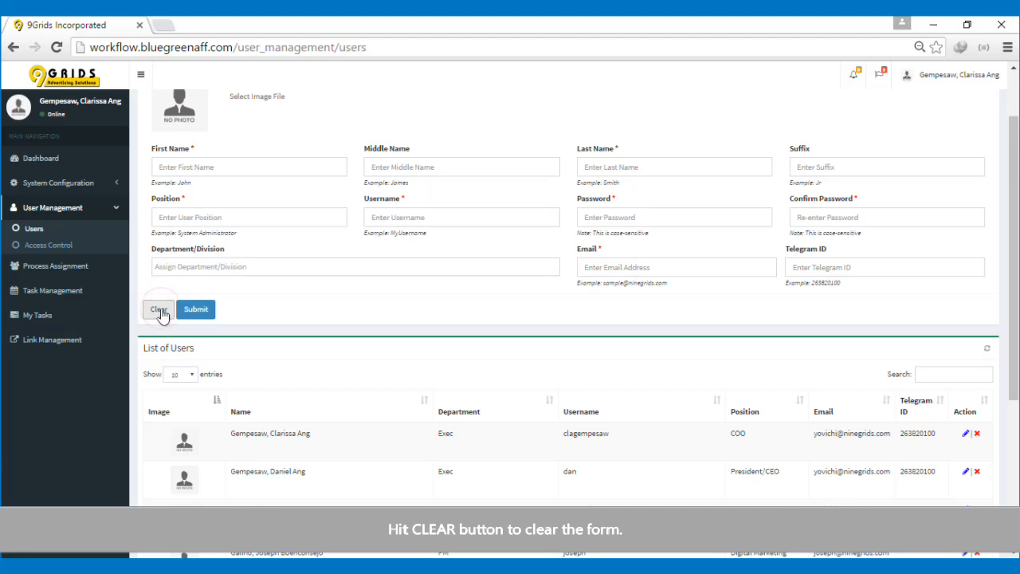
- Collapse the Users form and view the update form and delete confirmation of the first listed user, cancelling both
scroll(929, 255, up, 1)
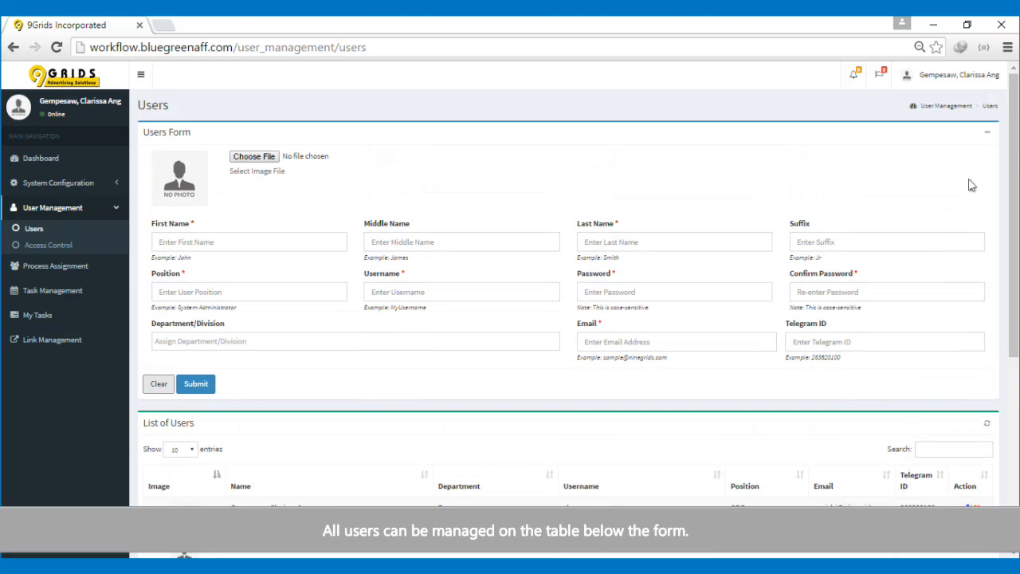
click(986, 134)
scroll(254, 203, down, 2)
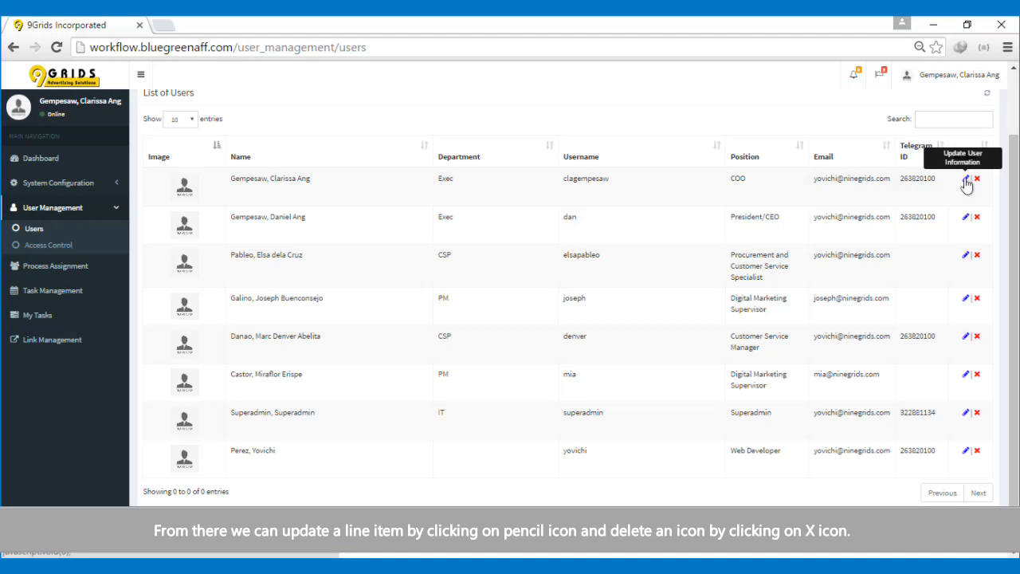
click(966, 180)
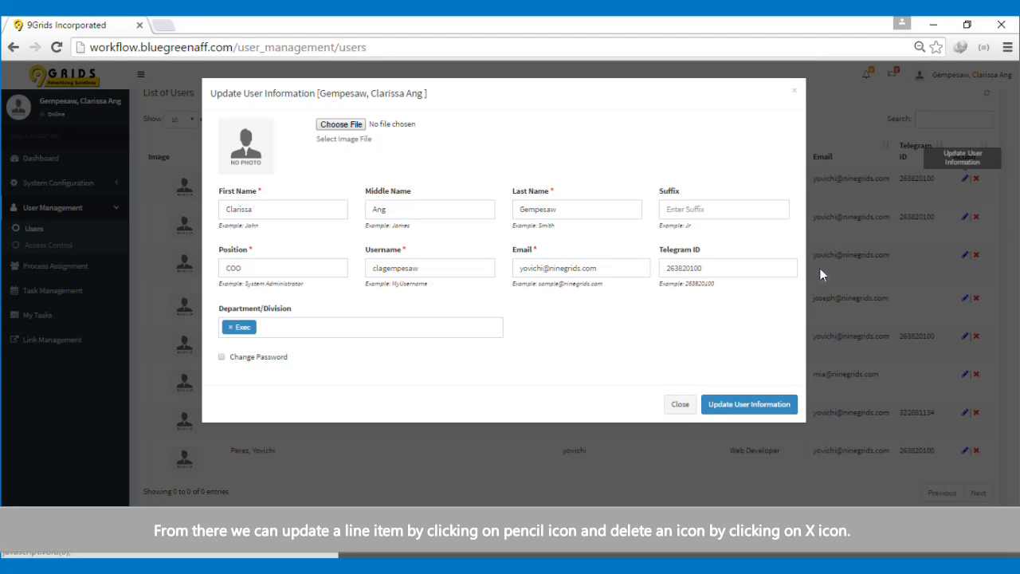
click(681, 404)
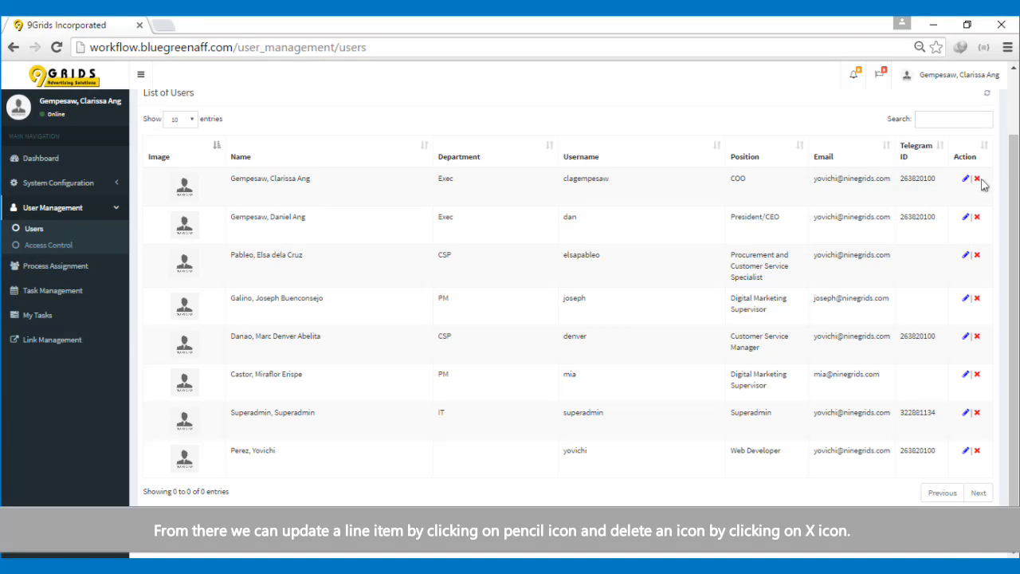
click(978, 180)
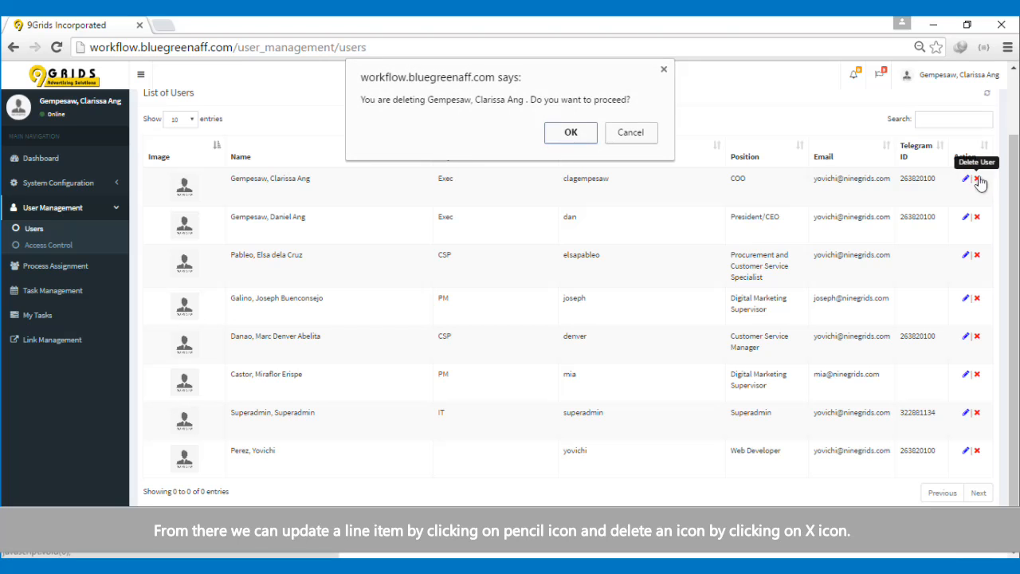
click(637, 130)
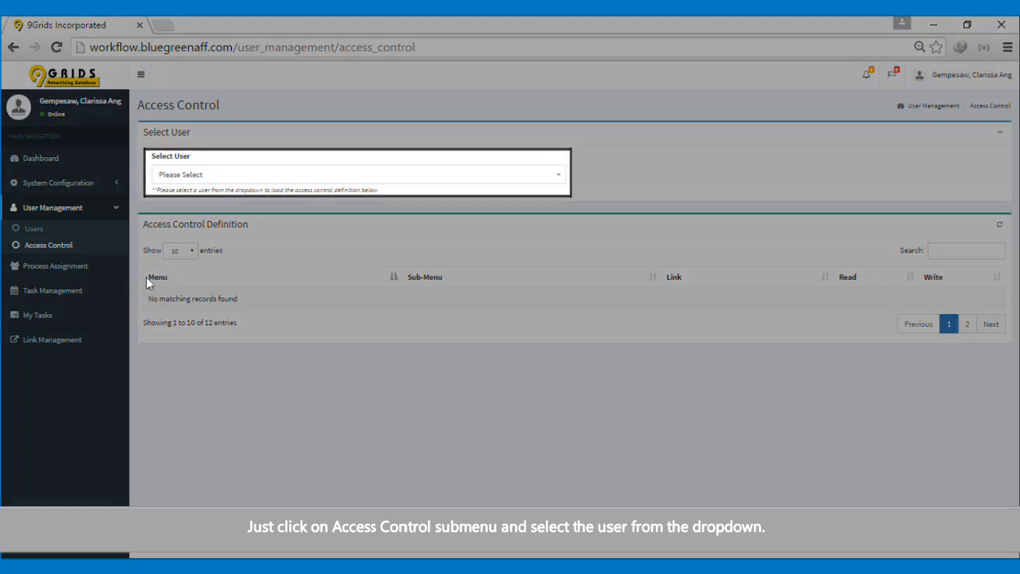
- Load the access rights of the first user offered in Access Control, followed by those of the Procurement and Customer Service Specialist
click(275, 176)
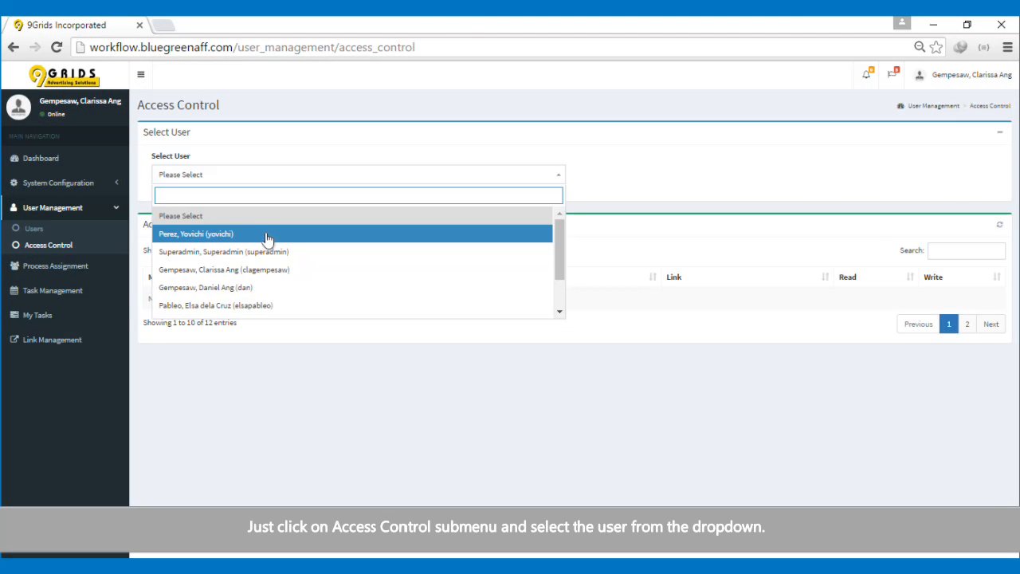
click(266, 234)
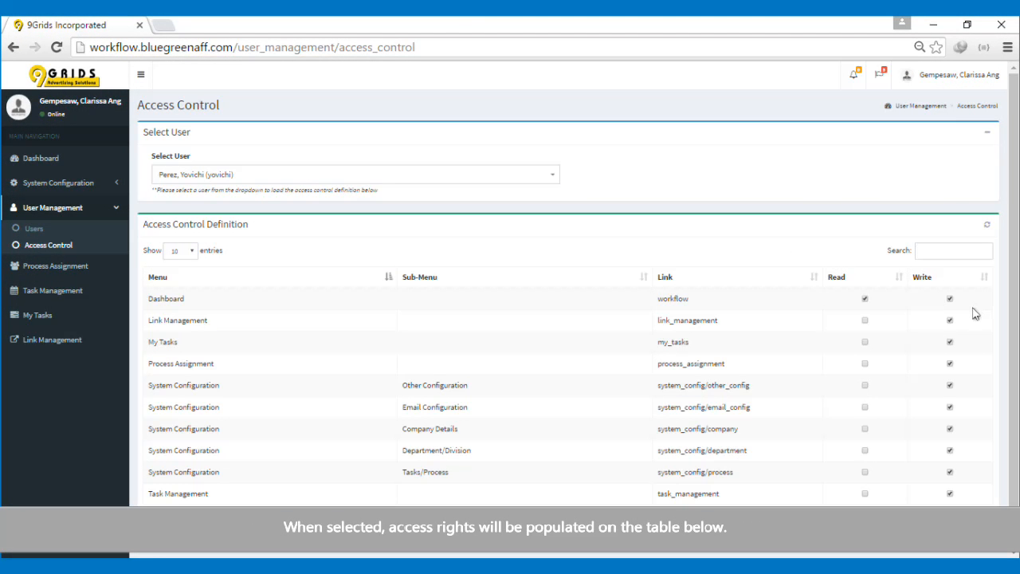
click(381, 182)
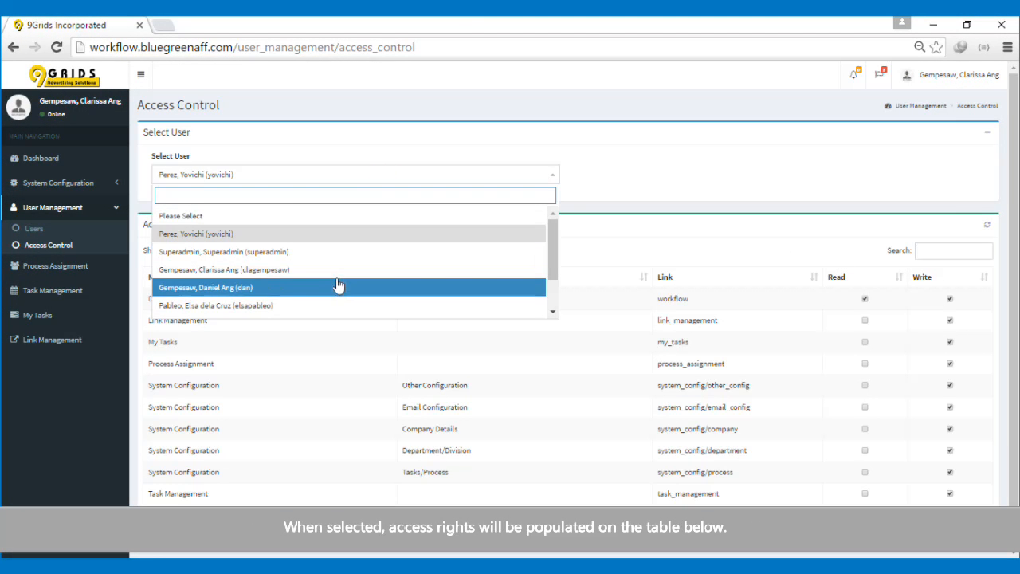
click(338, 304)
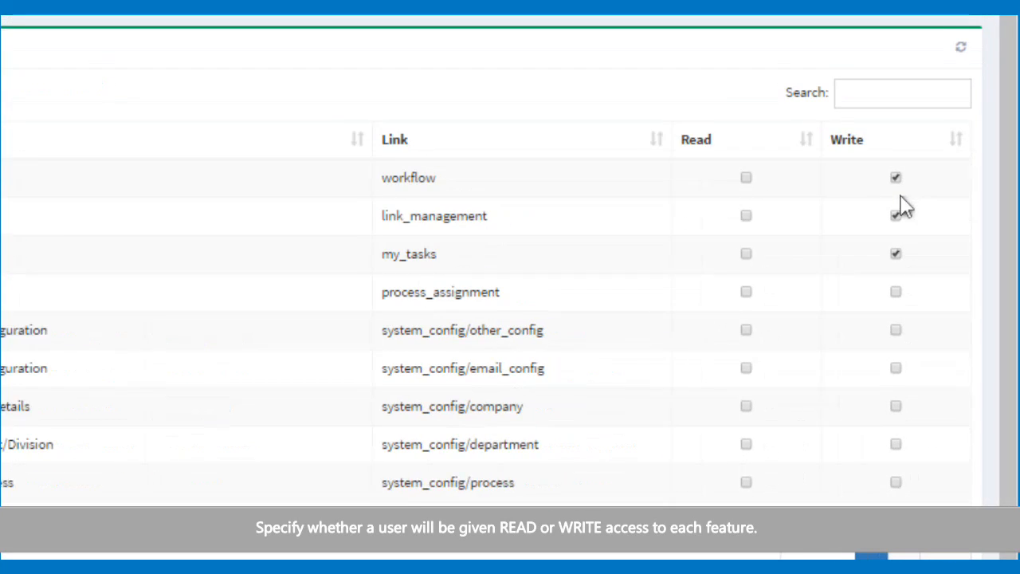
- Toggle the Write and Read access to Link Management for the selected user
click(891, 208)
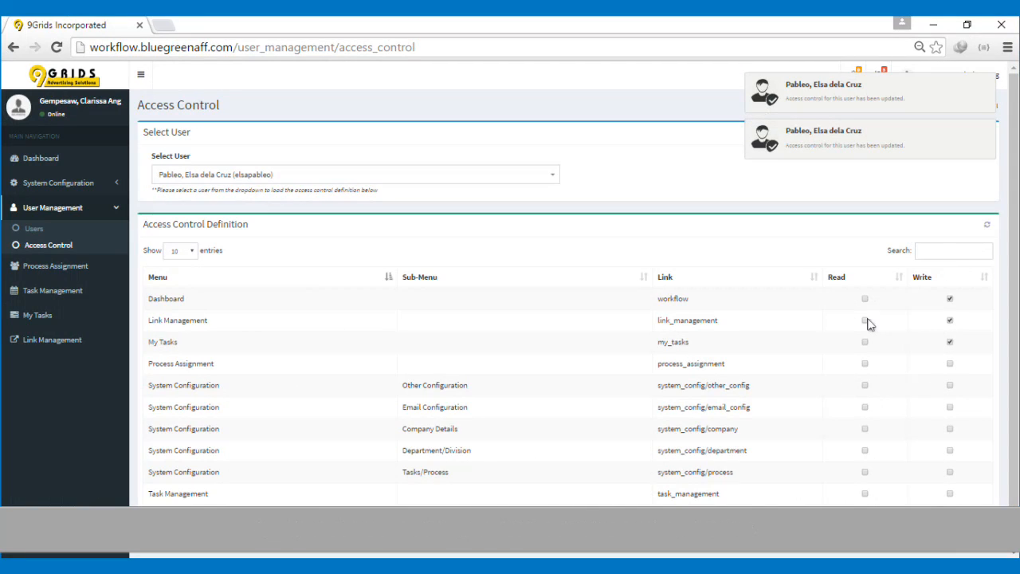
click(737, 208)
click(865, 320)
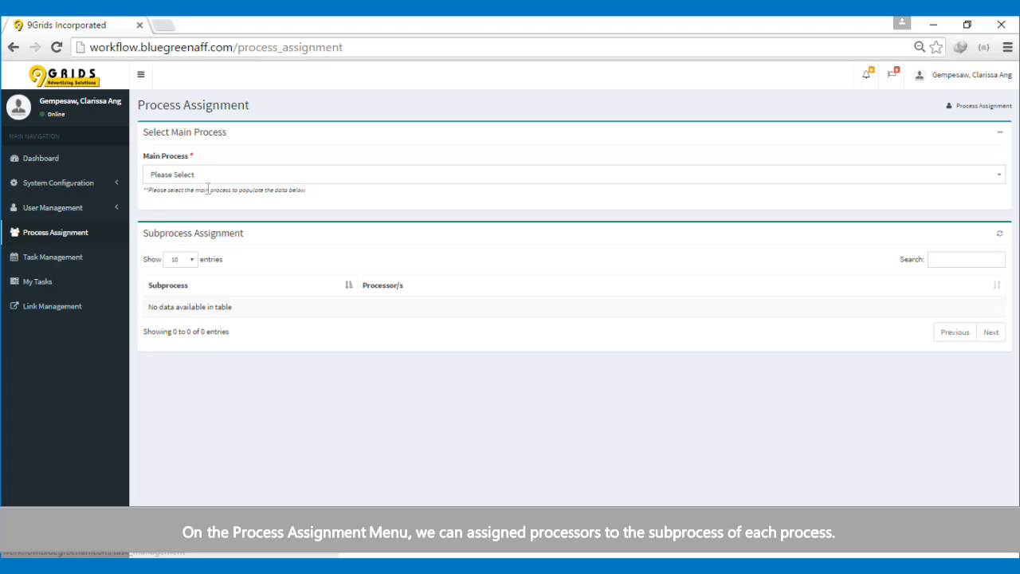
- Load the subprocesses of Ordering (Sending orders to suppliers) and view the details of Process Customer Orders and its primary processor
click(210, 178)
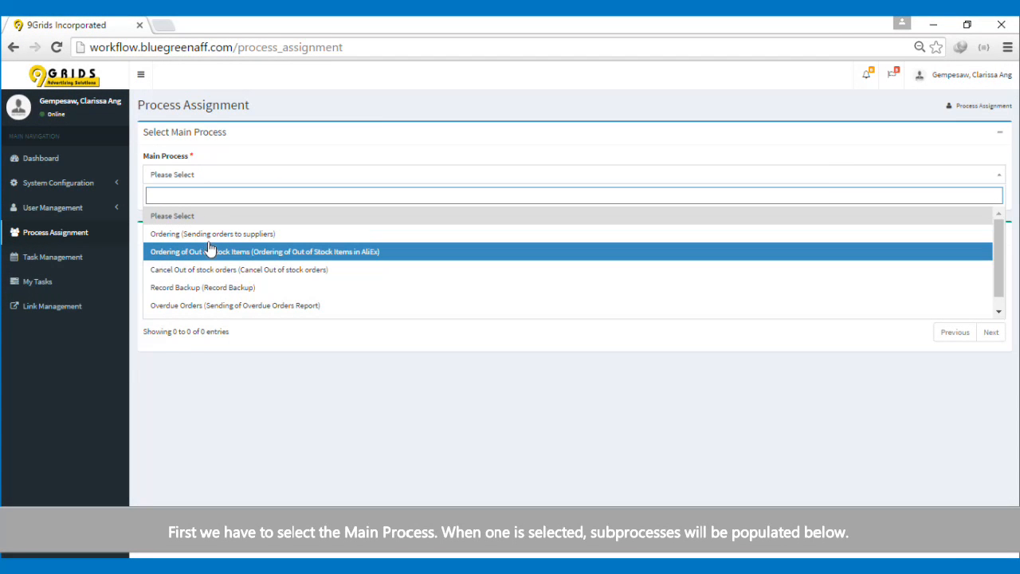
click(209, 239)
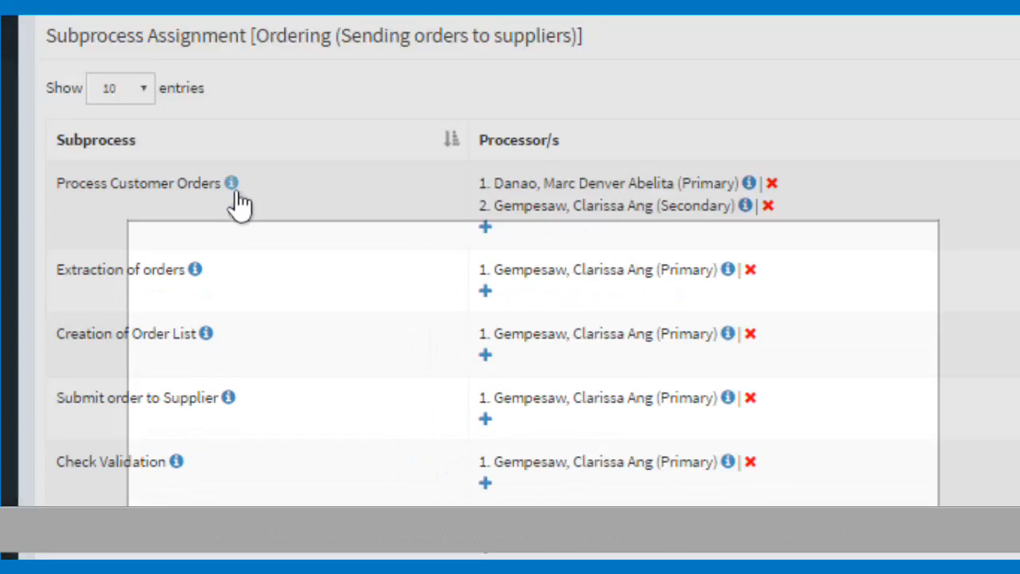
click(235, 308)
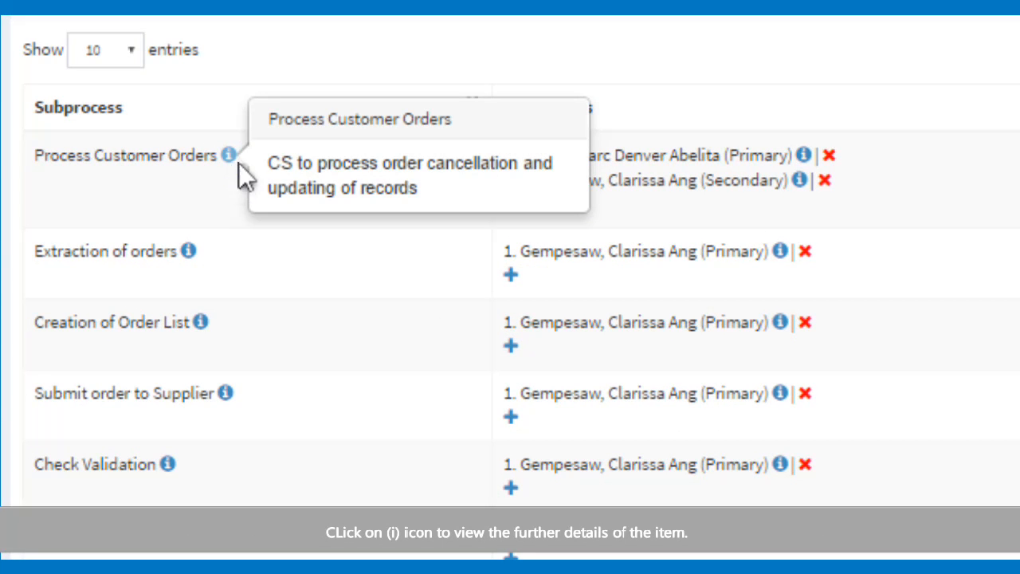
click(232, 156)
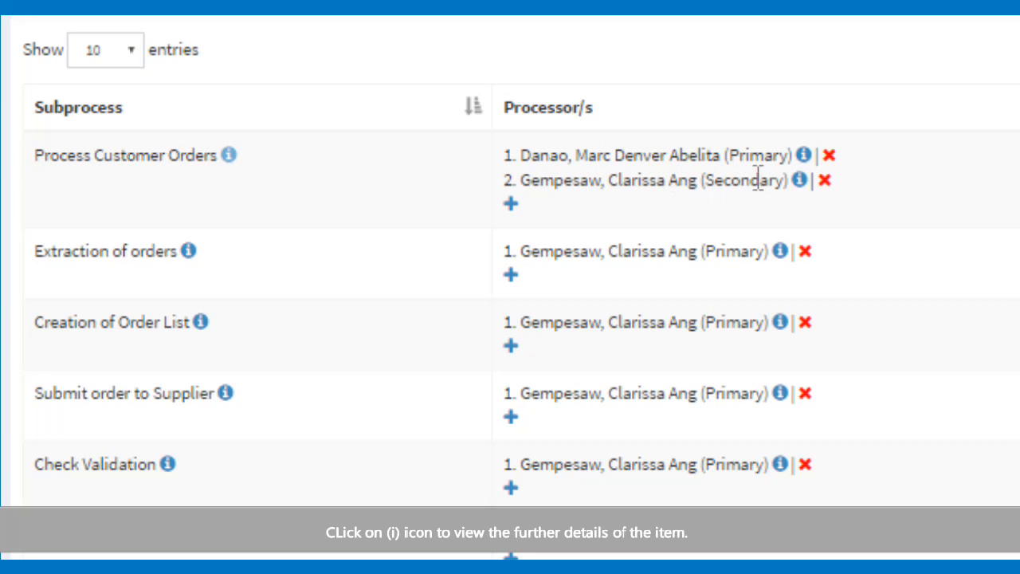
click(804, 157)
click(804, 158)
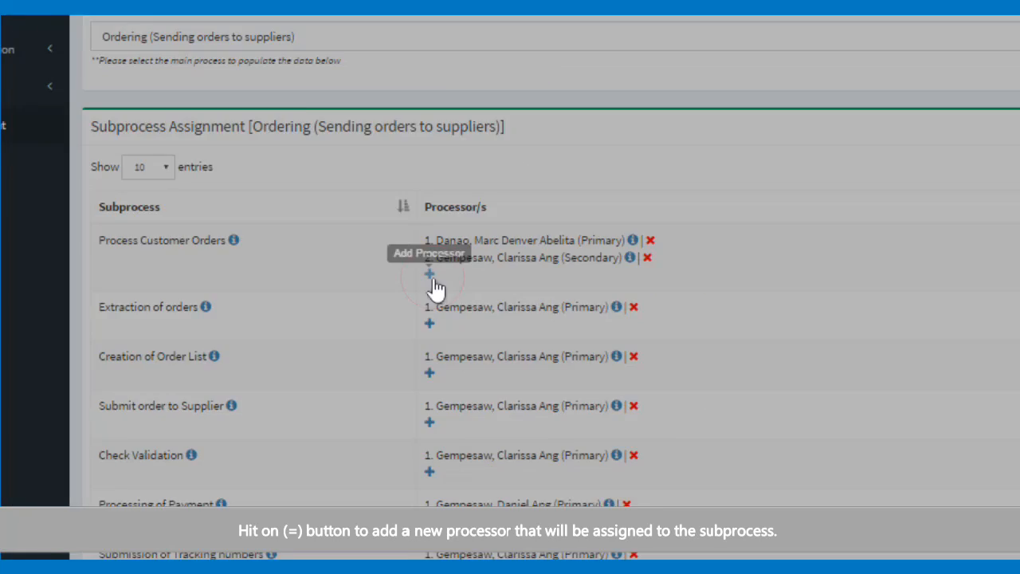
- View the Add Processor form for Process Customer Orders with the Web Developer chosen and the secondary processor's delete confirmation, cancelling both
click(511, 204)
click(292, 143)
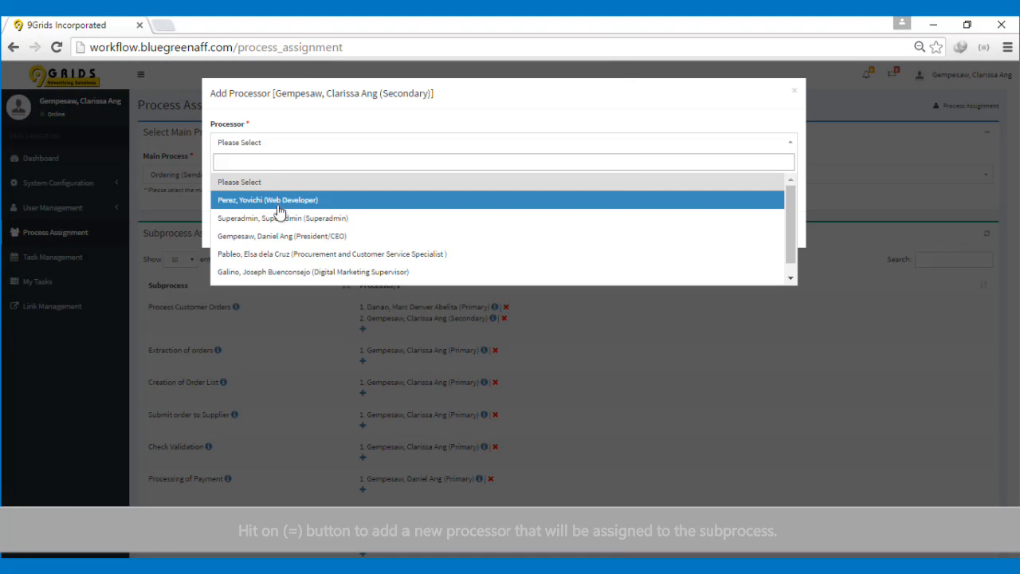
click(279, 200)
click(279, 184)
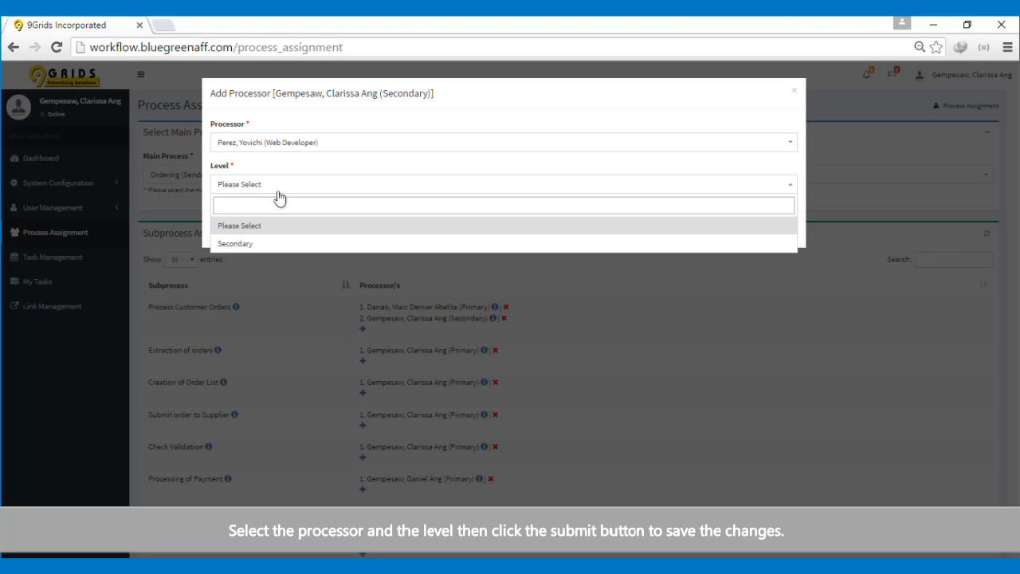
click(278, 192)
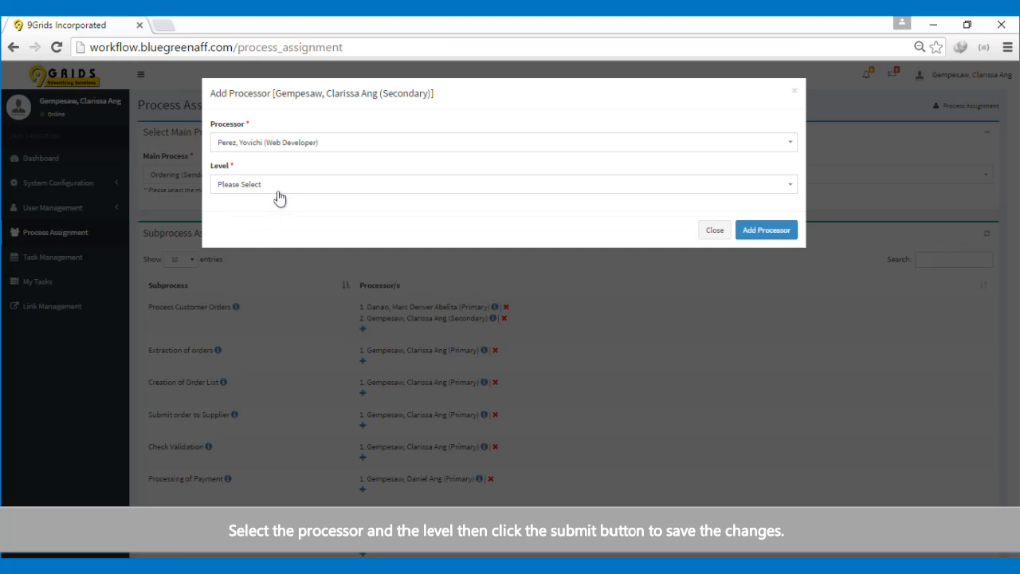
click(715, 231)
click(503, 318)
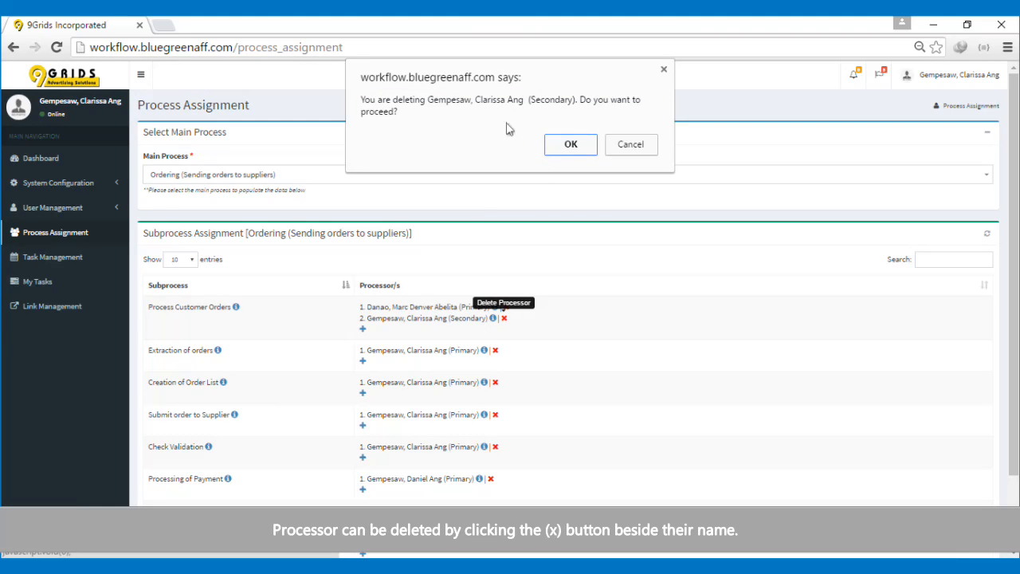
click(630, 146)
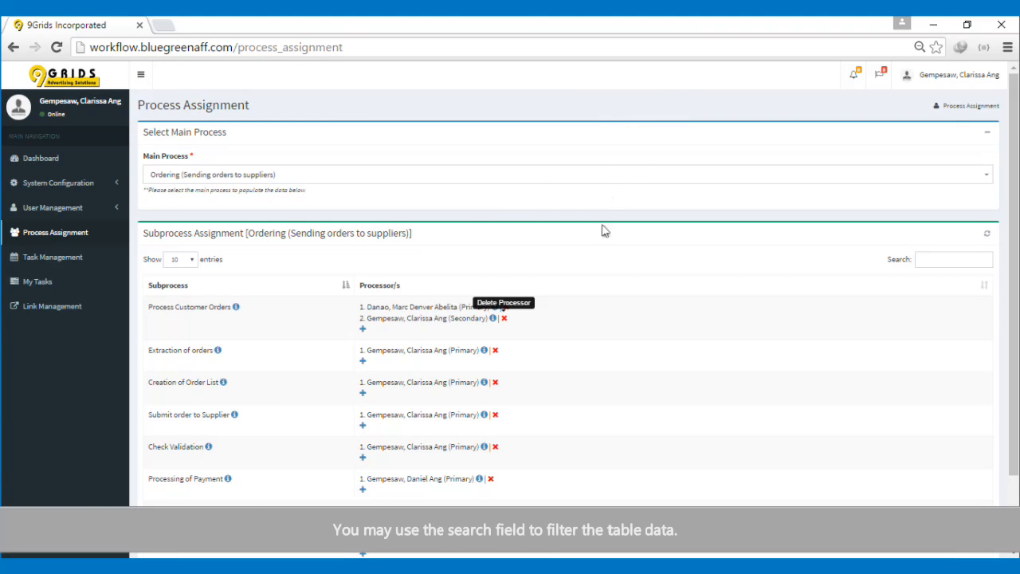
- Filter the subprocess assignment table by "supplier"
scroll(603, 273, down, 1)
click(928, 177)
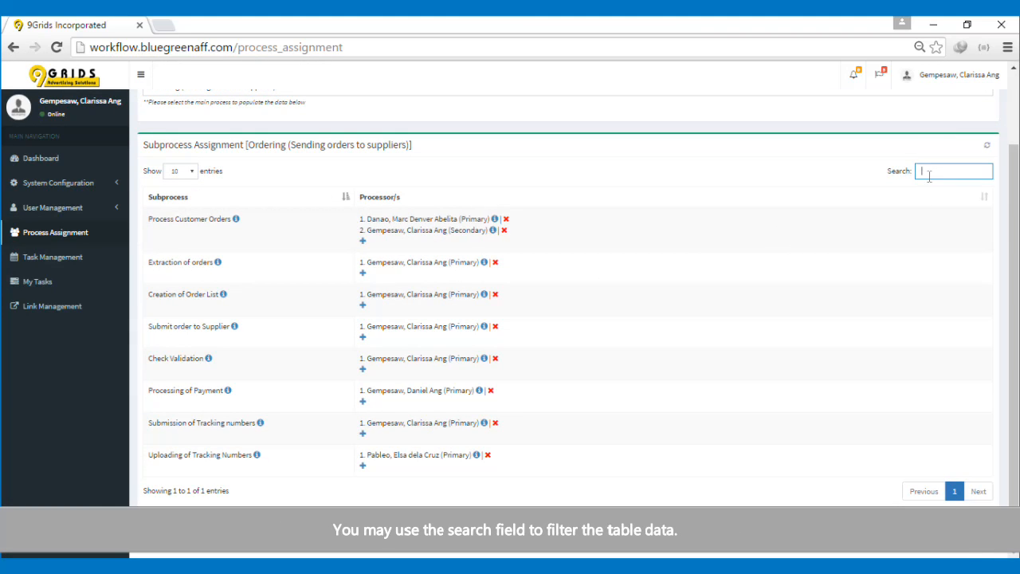
text(supplier)
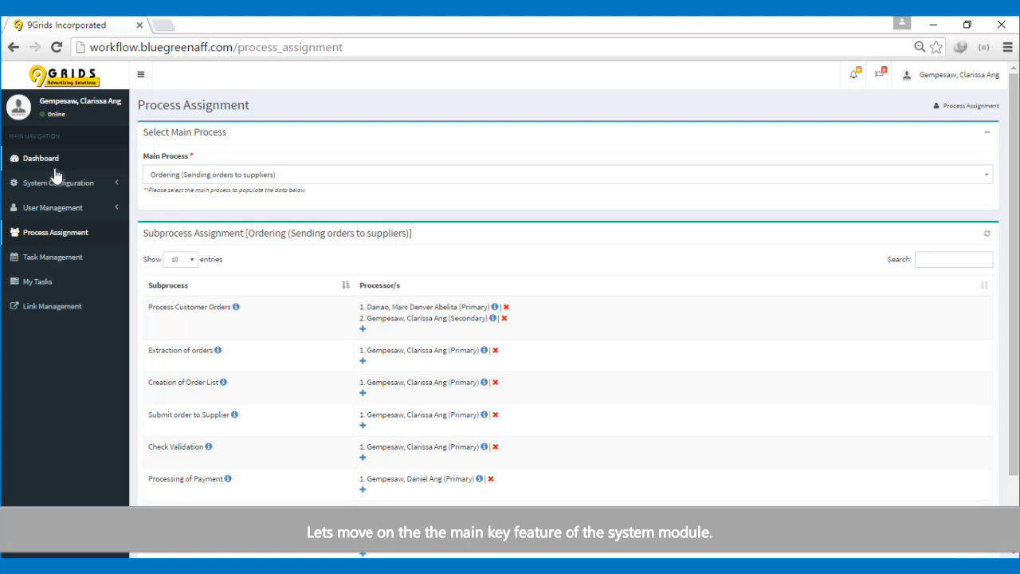
- Add a Record Backup task dated 01/20/2017 to the calendar in Task Management
click(46, 258)
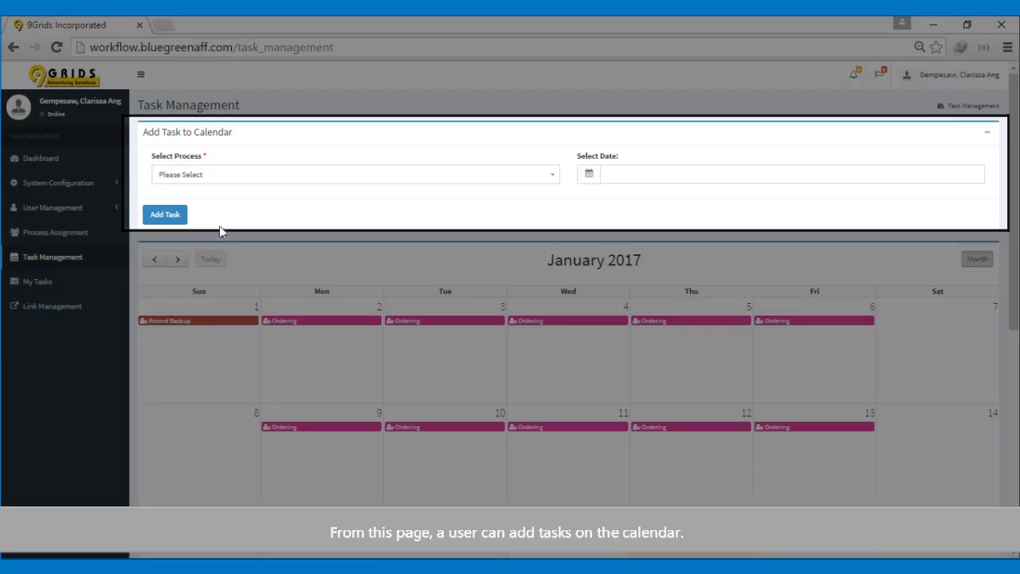
click(268, 174)
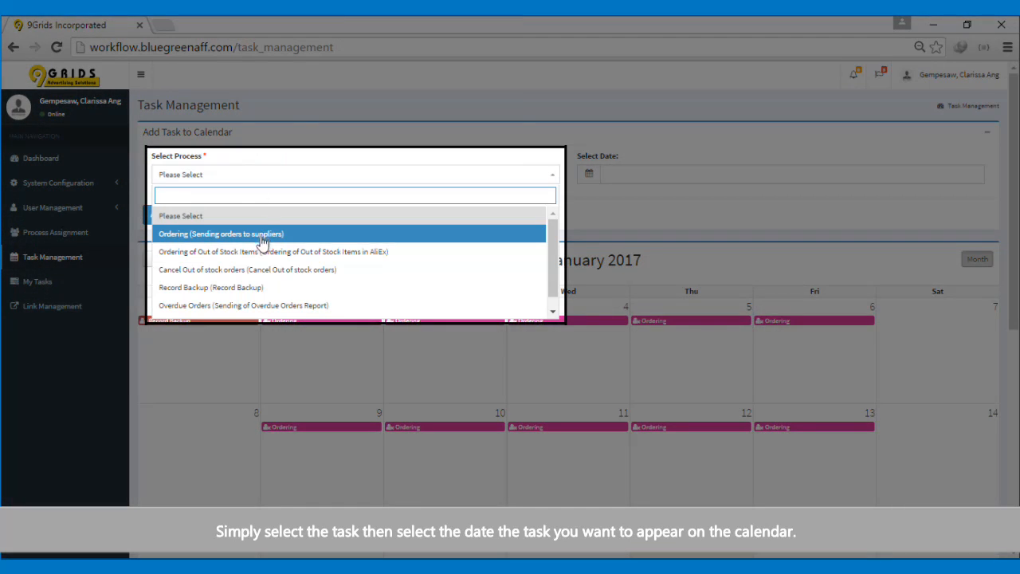
click(335, 287)
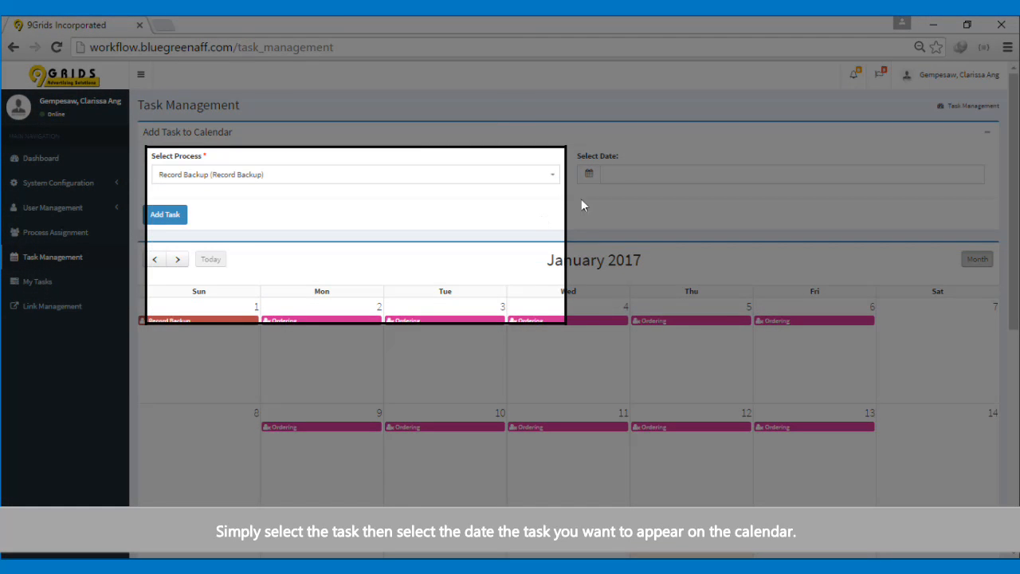
click(619, 176)
click(691, 283)
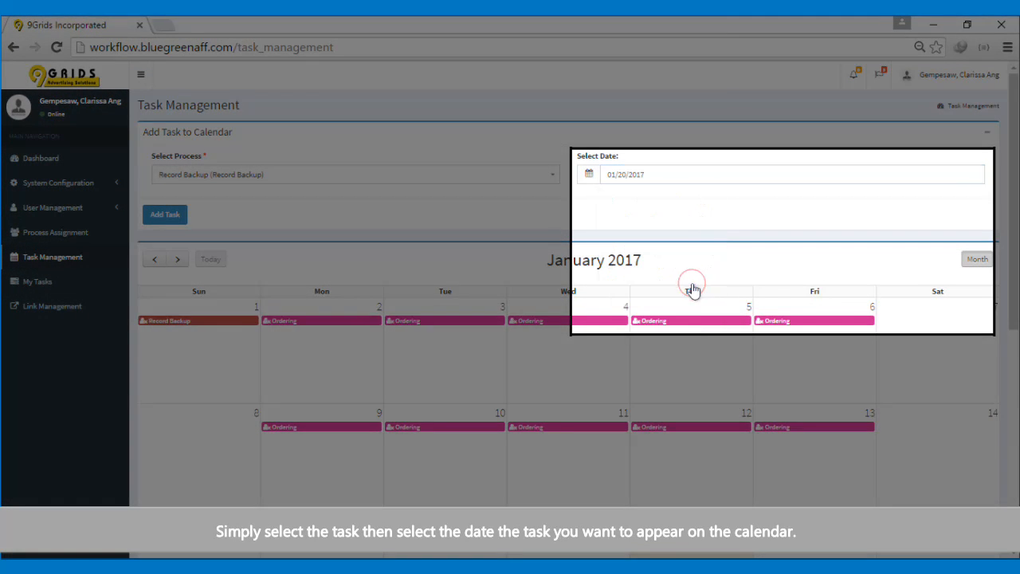
click(169, 217)
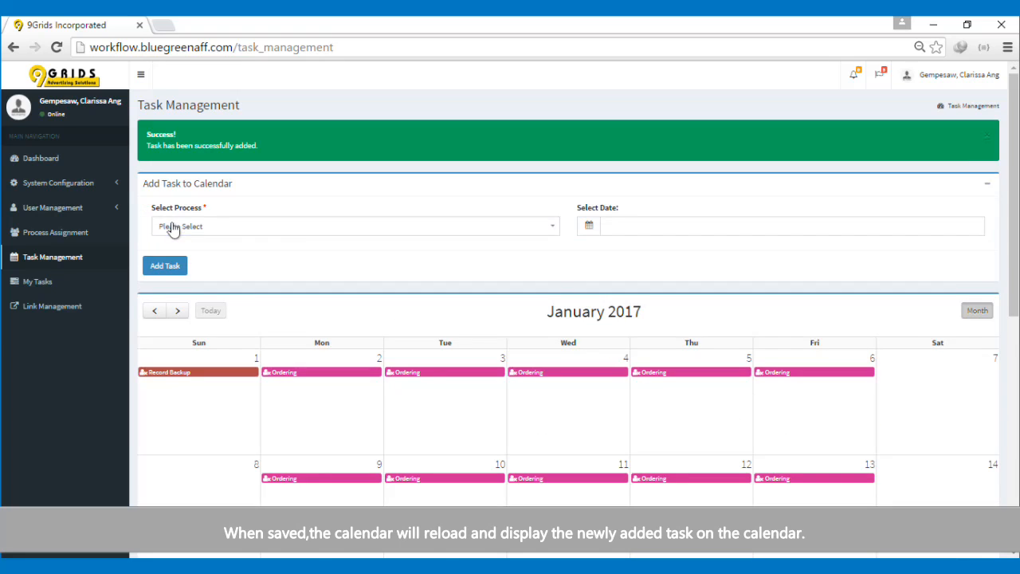
- Start the Backing Up Records task in the January 20 Record Backup workflow and confirm it
scroll(669, 256, down, 5)
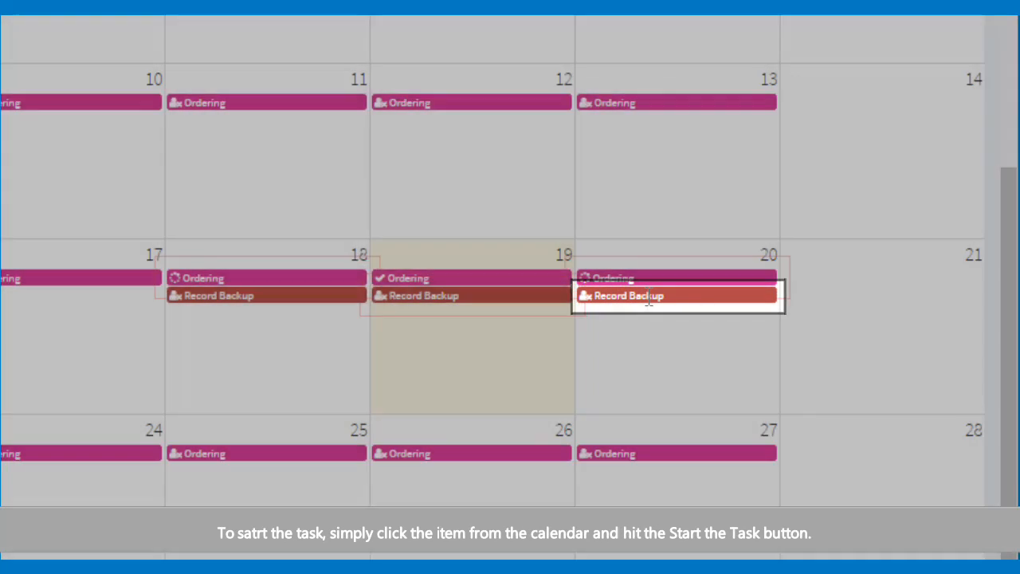
click(720, 295)
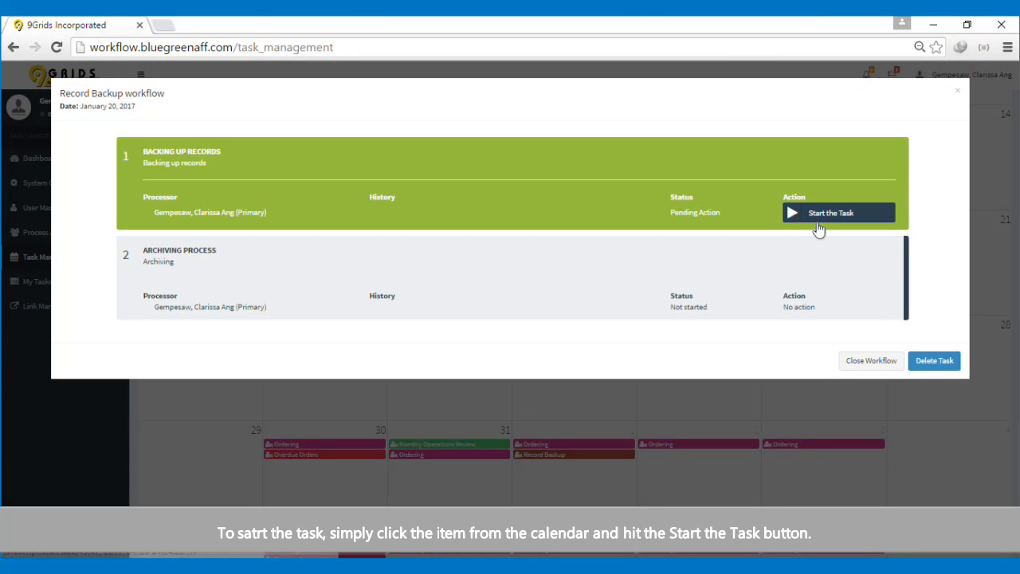
click(812, 219)
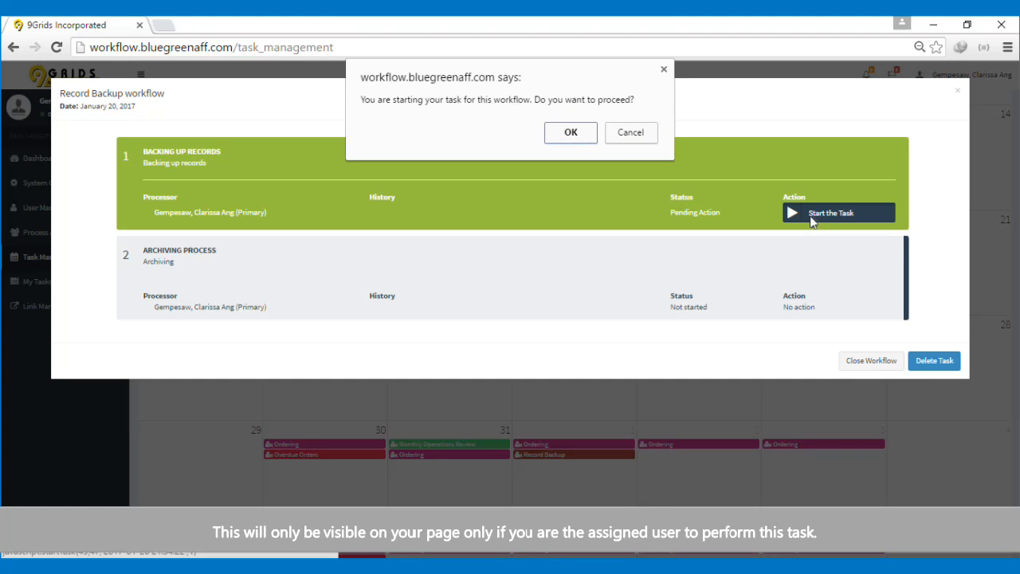
click(572, 137)
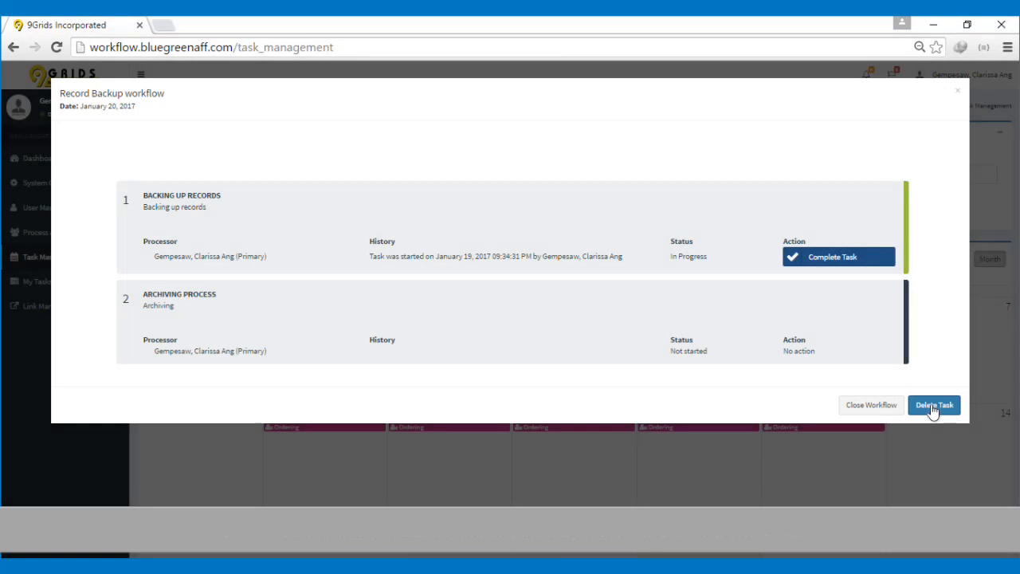
- Delete the January 20 Record Backup task and check the task calendar with its status symbols
click(933, 408)
click(578, 161)
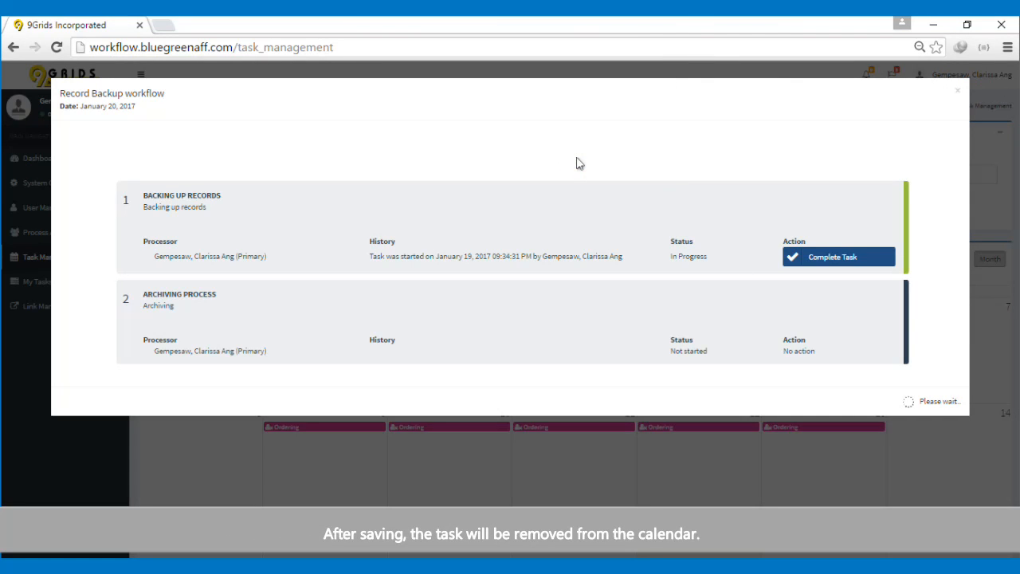
scroll(685, 291, down, 5)
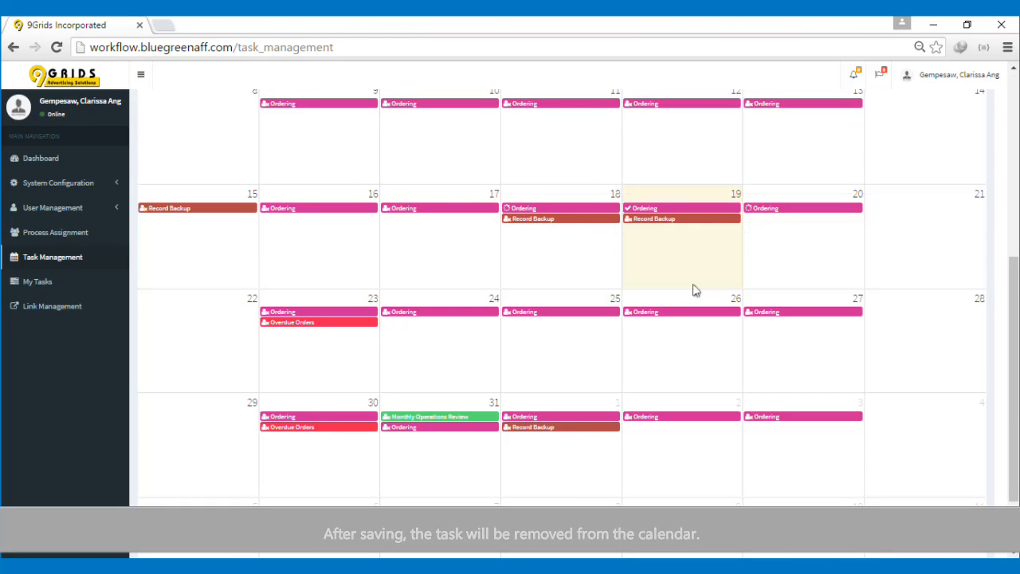
scroll(679, 250, up, 5)
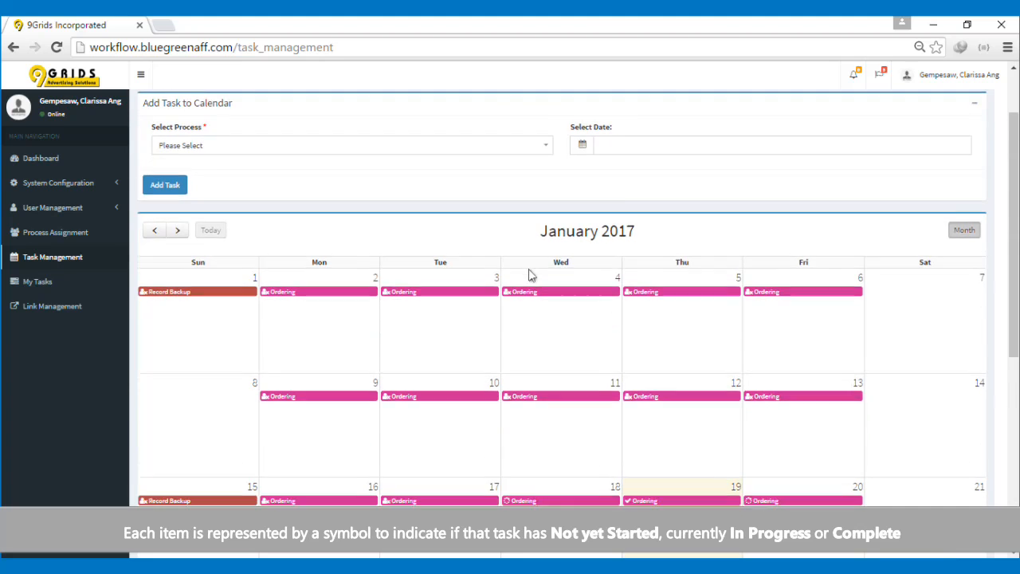
scroll(532, 275, down, 2)
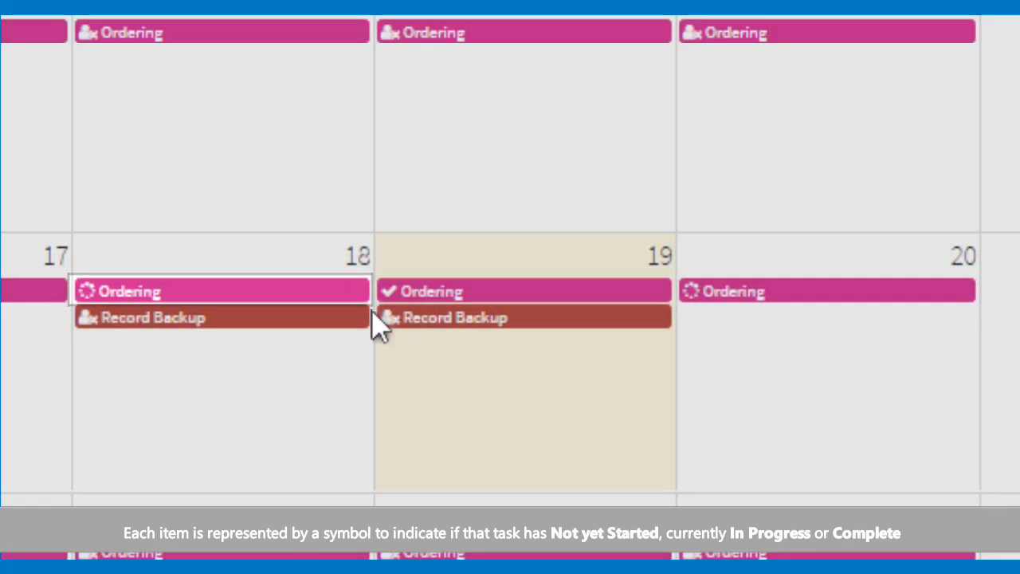
scroll(266, 151, up, 3)
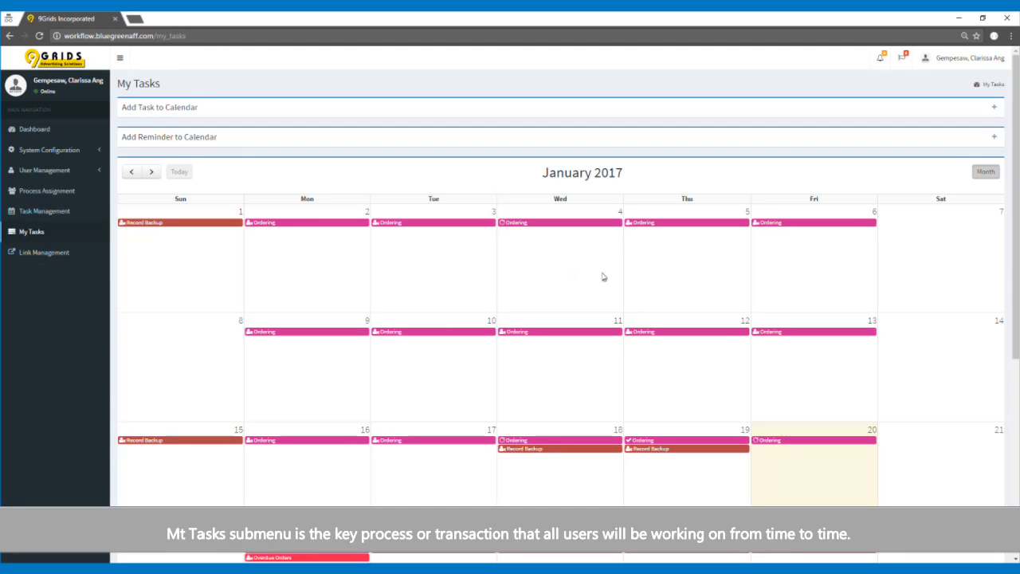
- Look through the January 2017 calendar in My Tasks and view the account's list of active tasks
scroll(626, 262, down, 3)
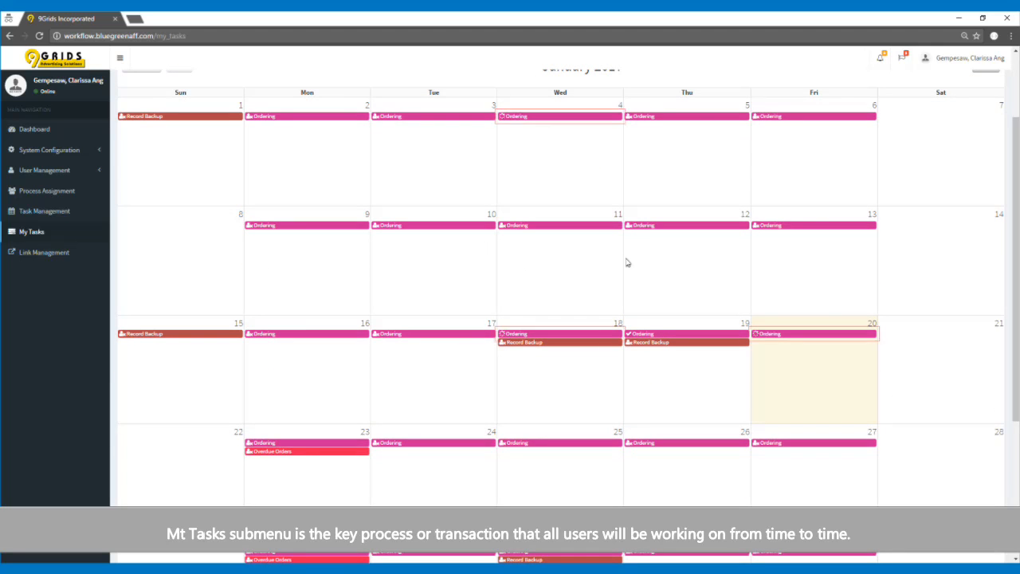
scroll(991, 338, up, 3)
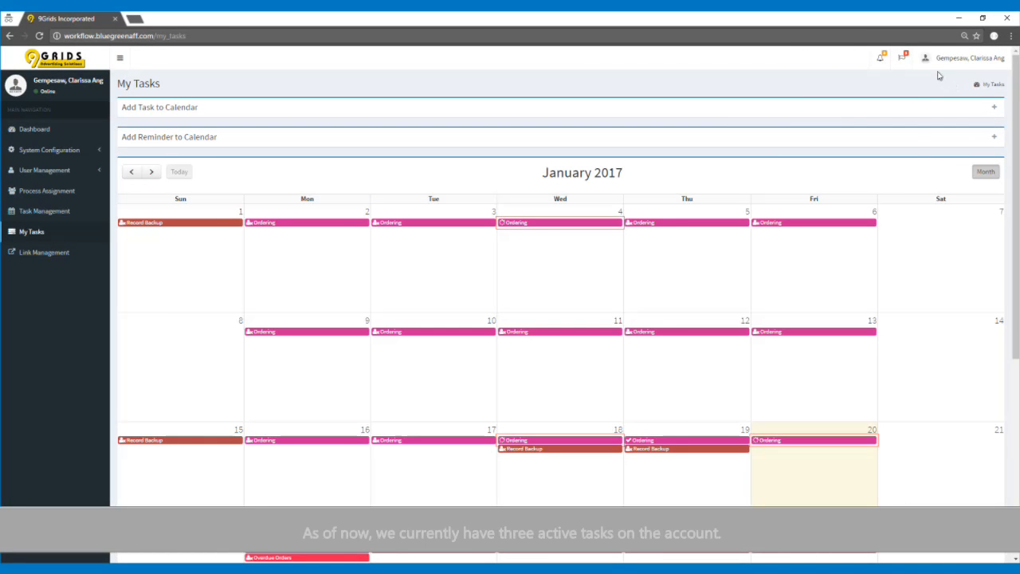
click(905, 59)
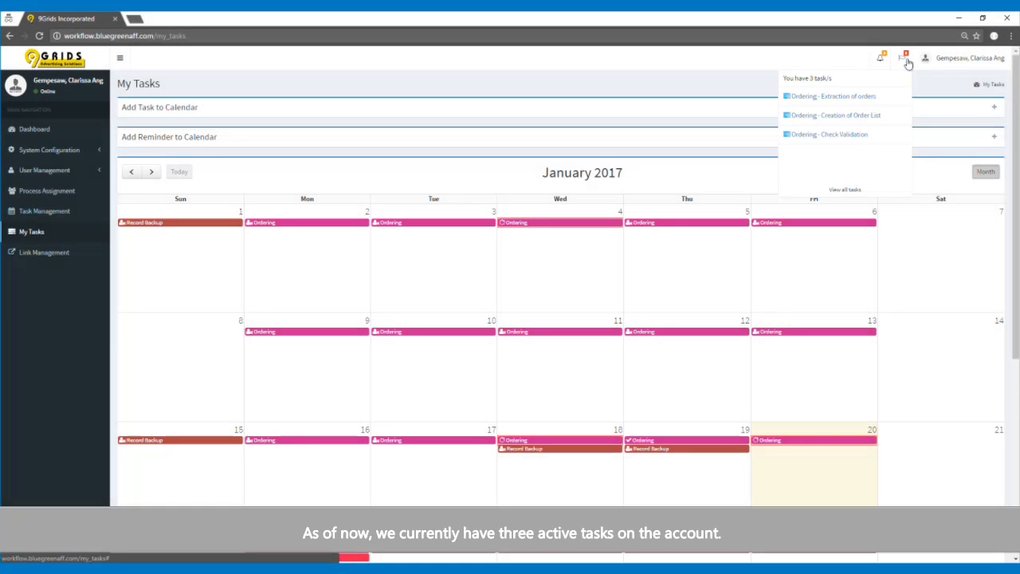
click(907, 64)
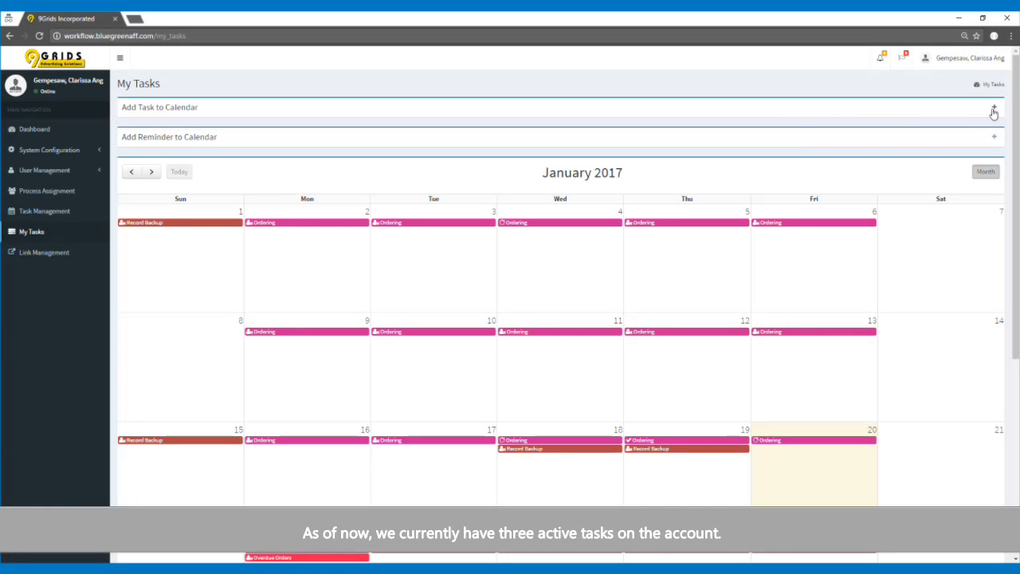
- Add a Record Backup task dated 01/20/2017 from My Tasks and check it on the calendar
click(994, 112)
click(323, 139)
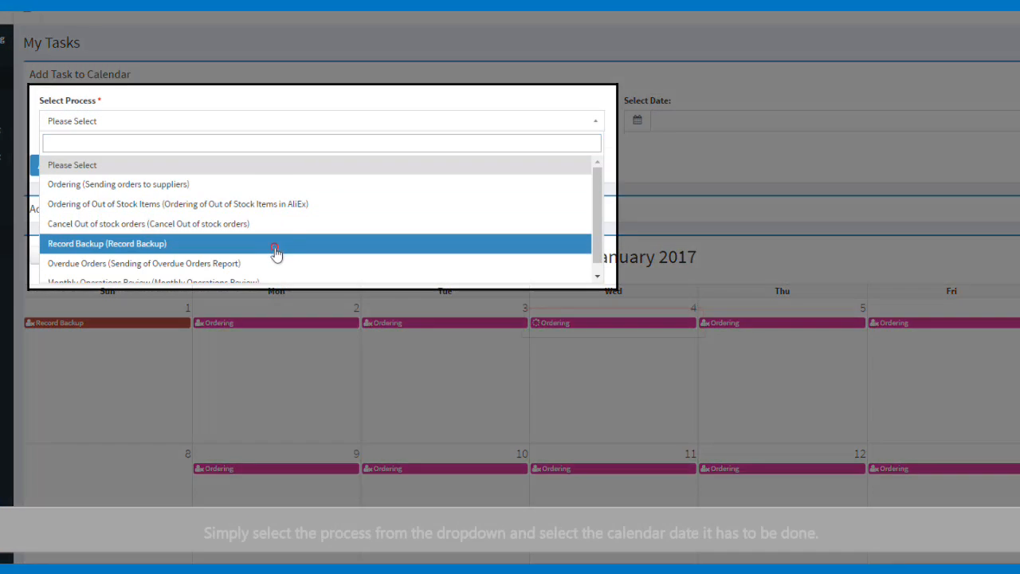
click(274, 244)
click(694, 127)
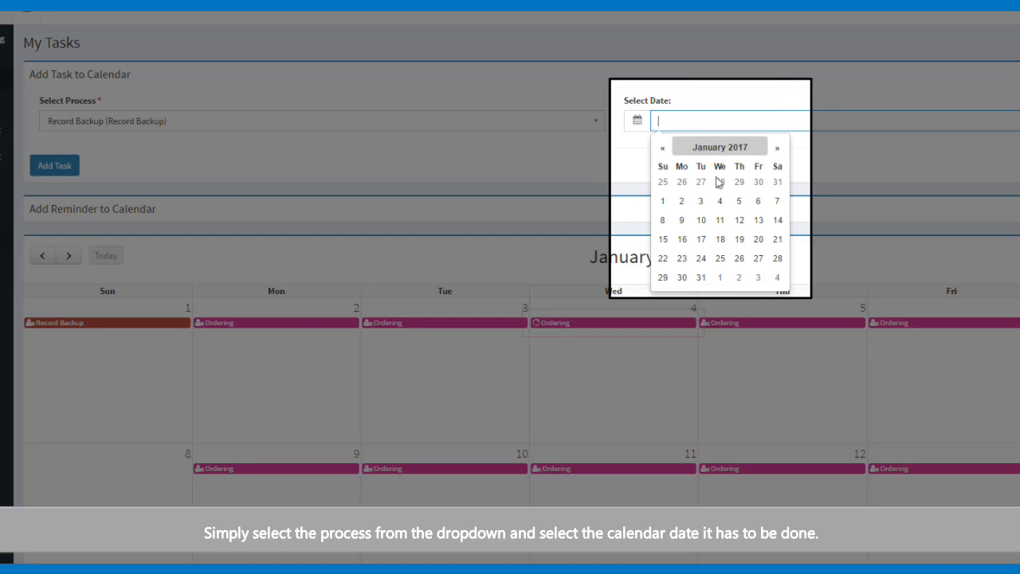
click(755, 242)
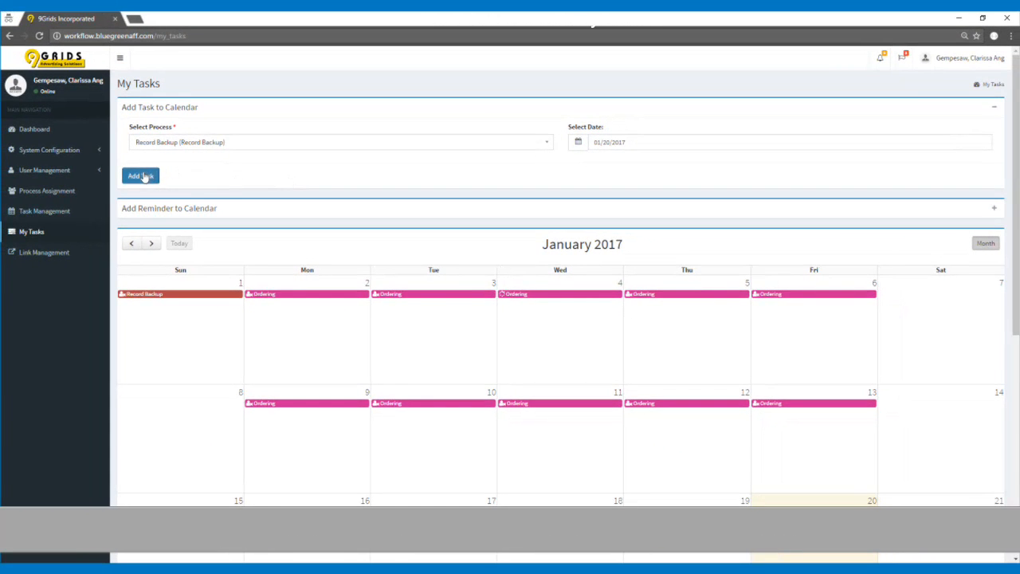
click(54, 165)
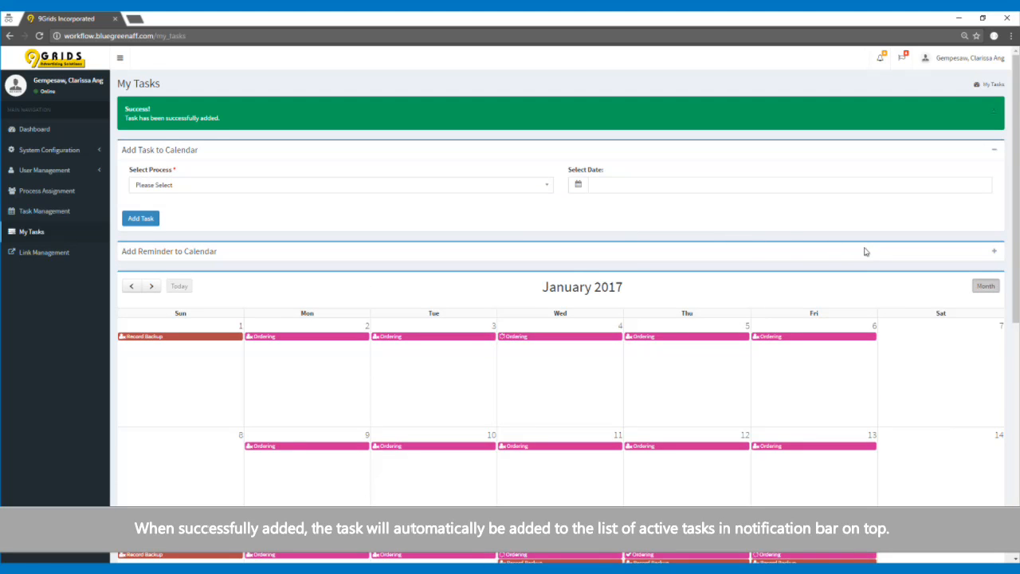
scroll(864, 252, down, 3)
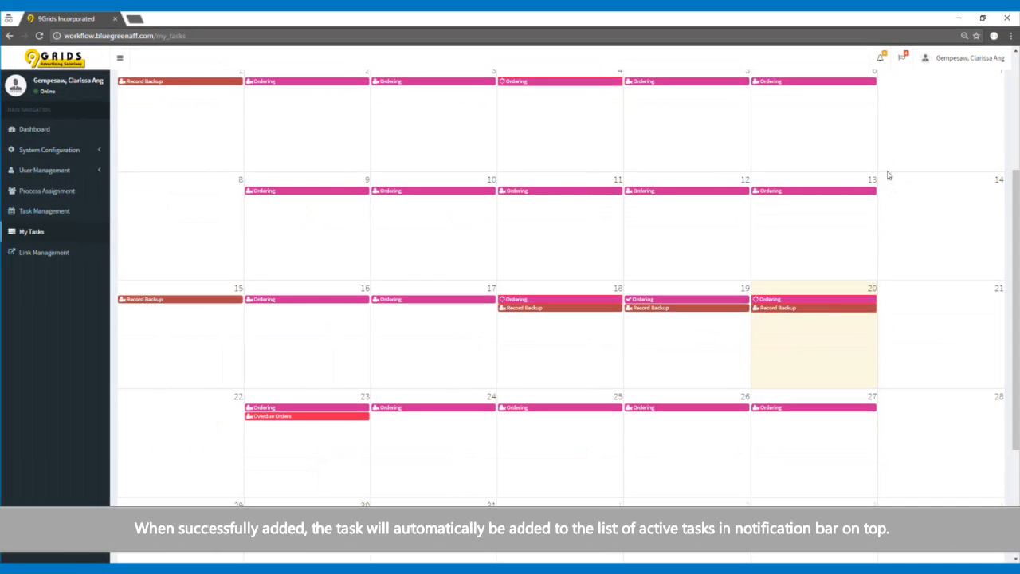
- Check the active tasks list and the dashboard for the newly added Record Backup task
click(901, 58)
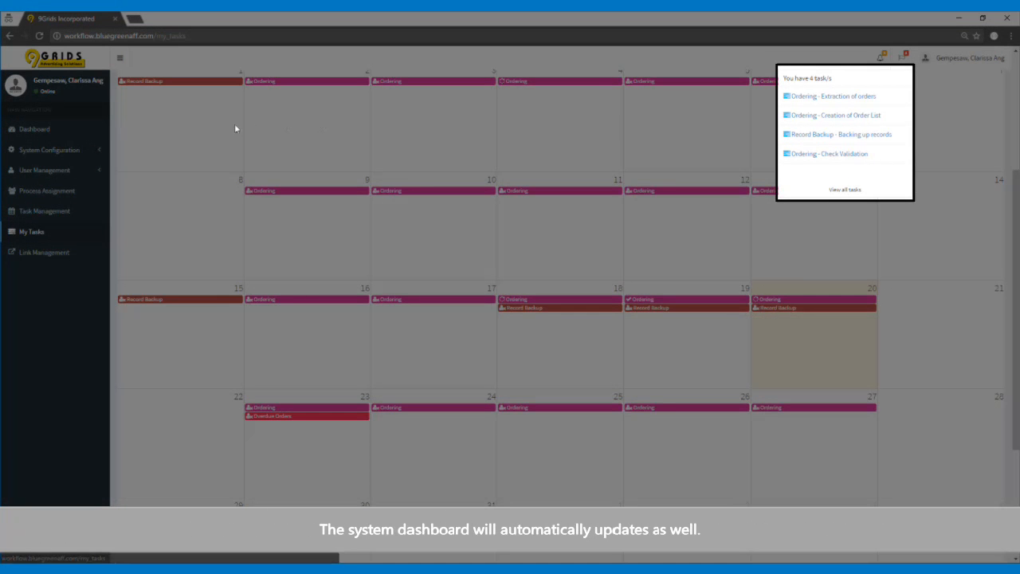
click(70, 132)
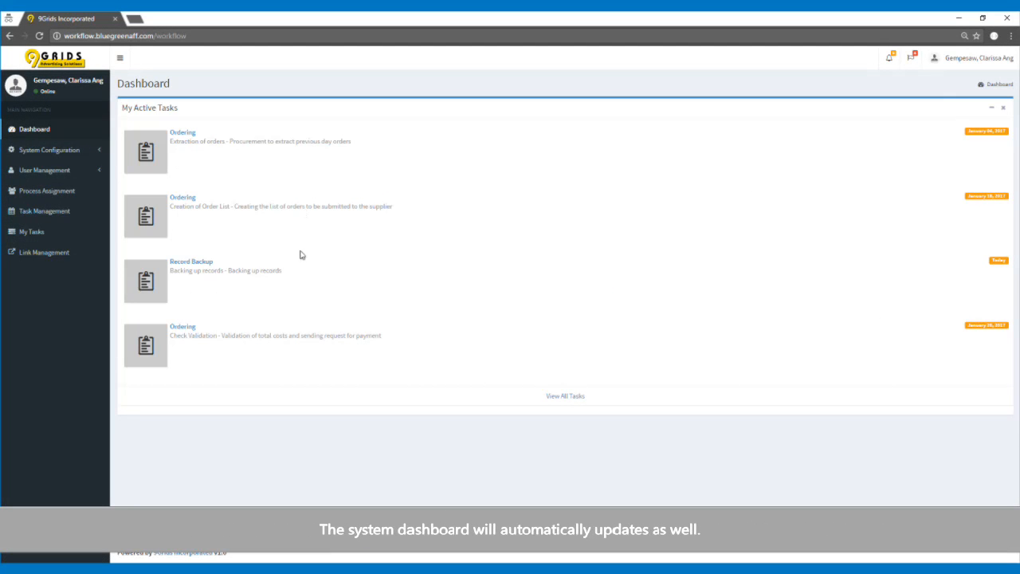
drag(300, 268, 166, 261)
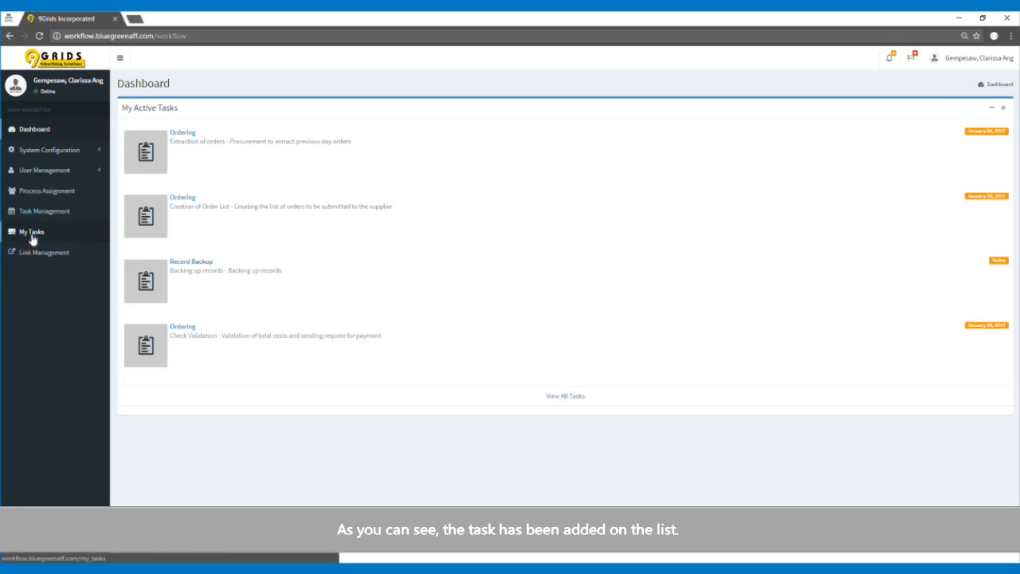
- Start and complete the Backing Up Records task in the January 20 Record Backup workflow from My Tasks, confirming both actions
click(32, 236)
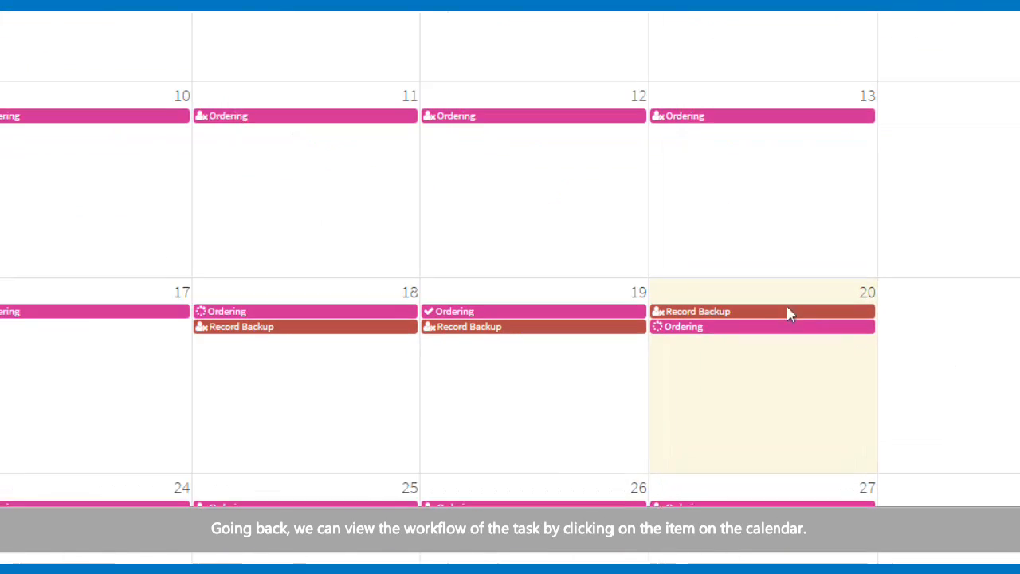
click(800, 441)
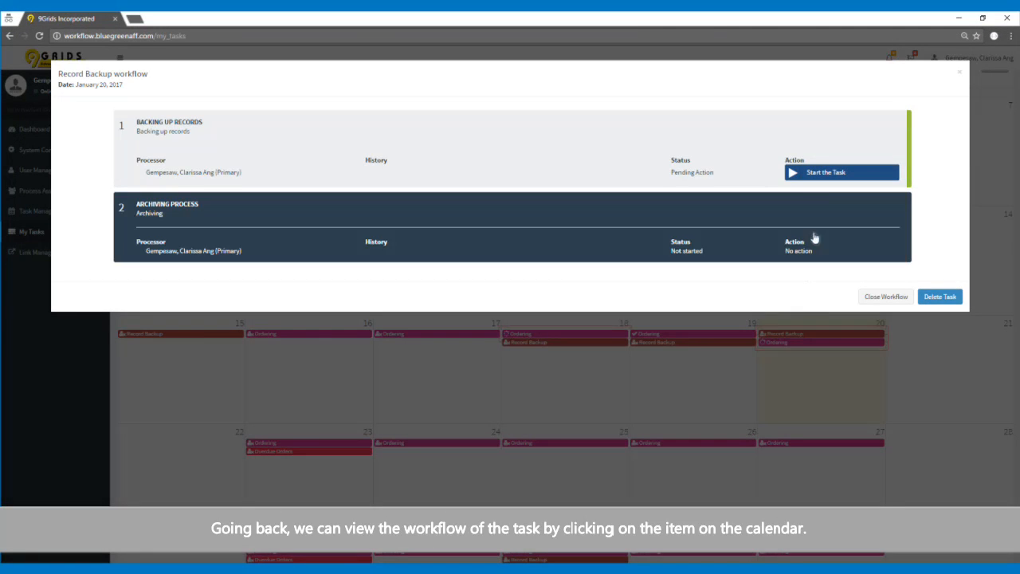
click(833, 173)
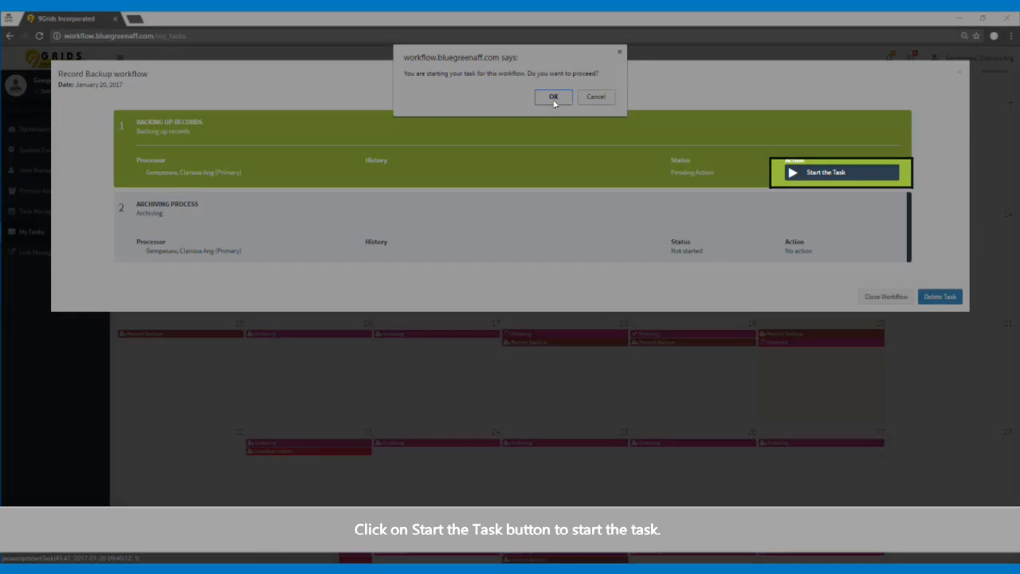
click(553, 96)
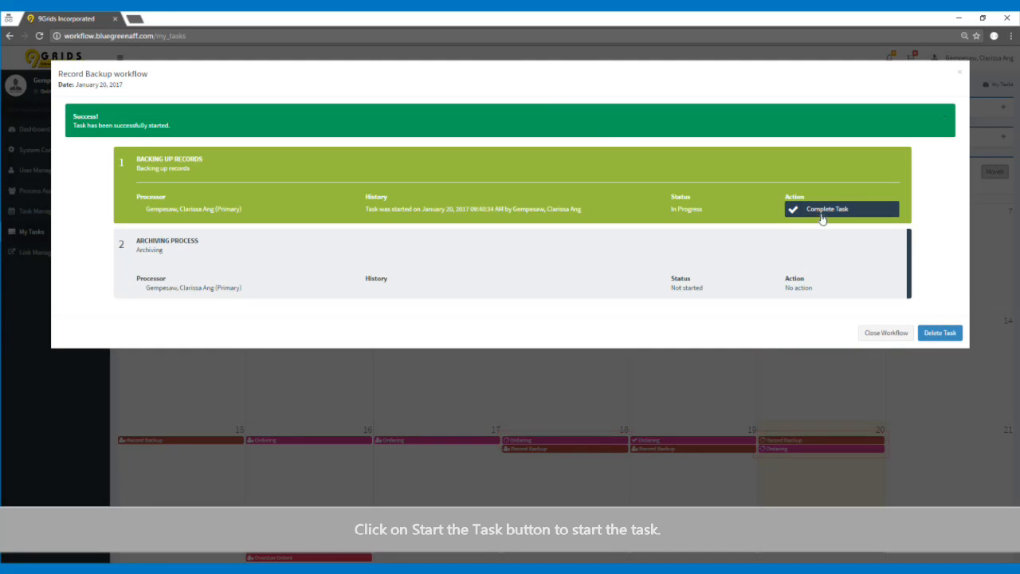
click(827, 219)
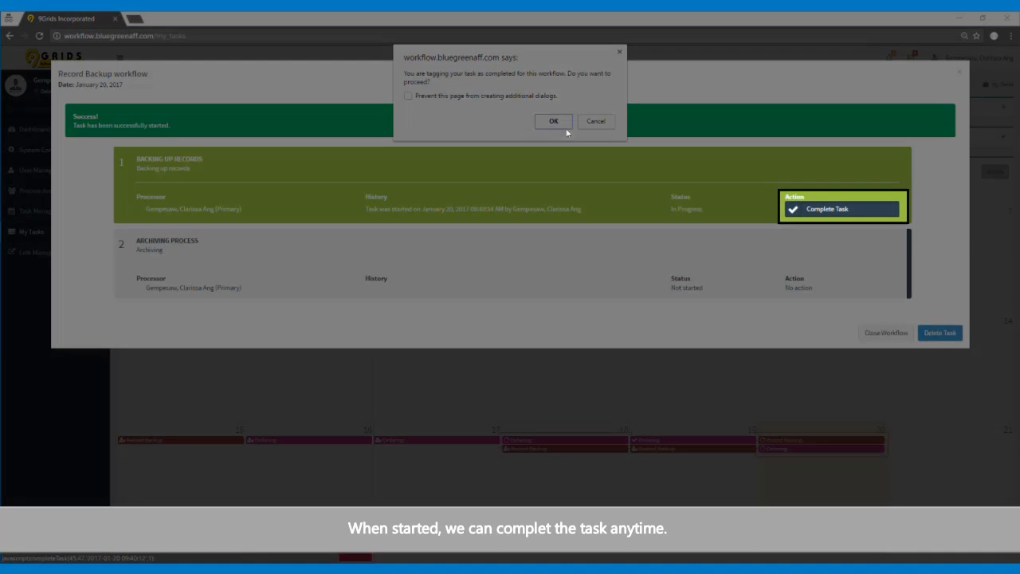
click(558, 121)
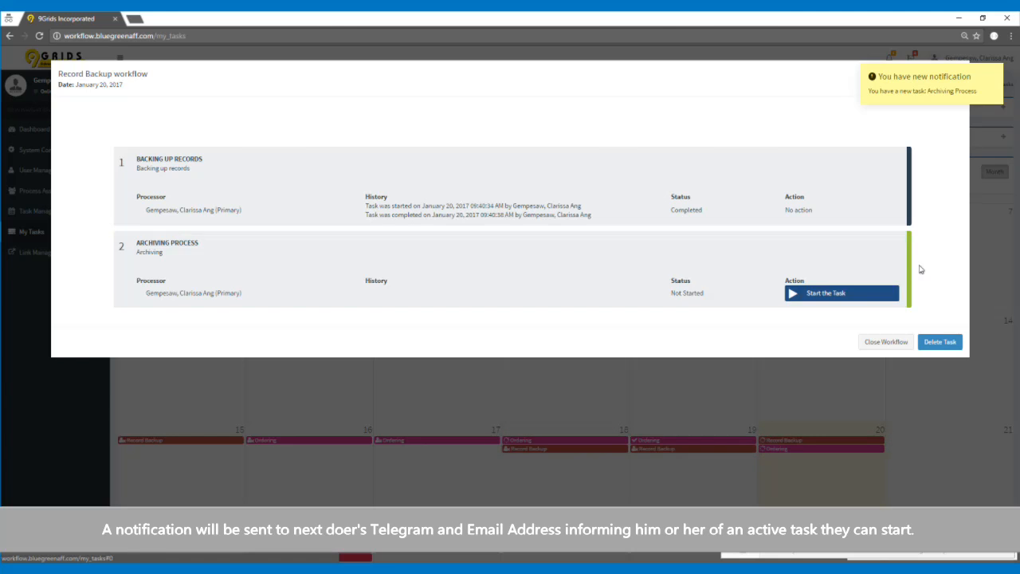
- Close the workflow and view the account's notifications and active tasks for the Archiving Process
click(887, 341)
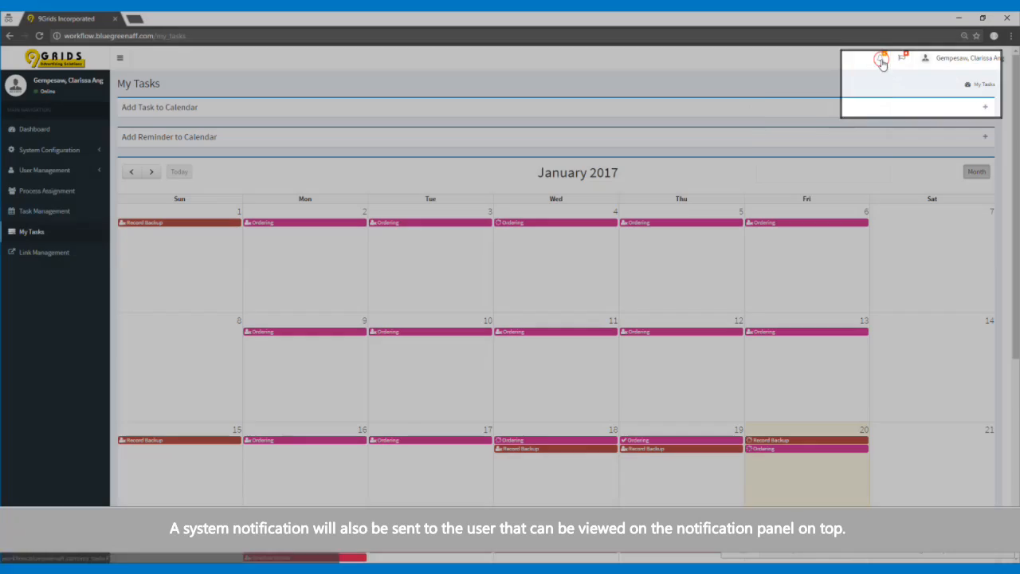
click(882, 60)
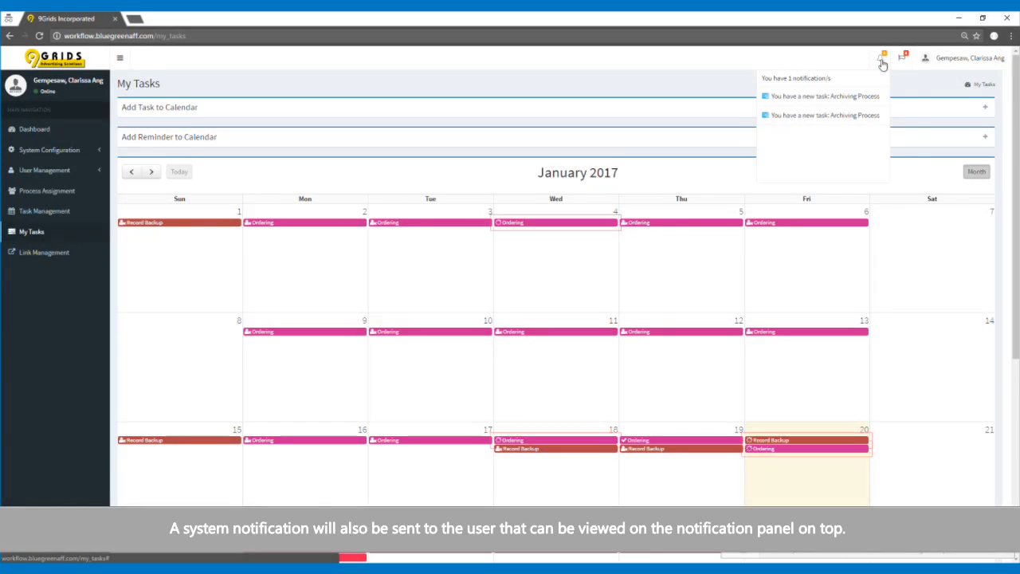
click(898, 59)
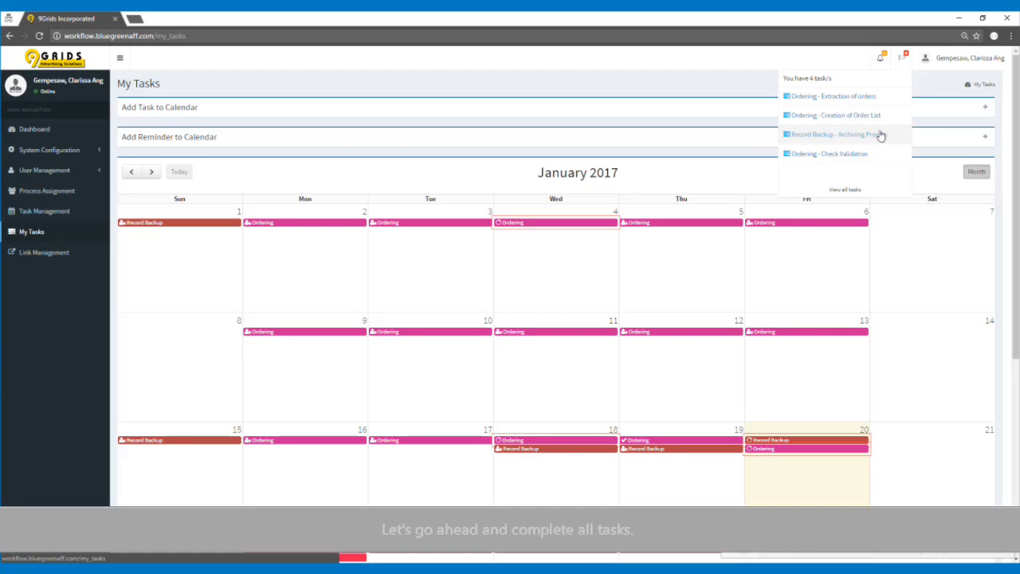
click(947, 330)
- Start and complete the Archiving Process task in the January 20 Record Backup workflow, confirming both actions, and close the workflow
click(850, 440)
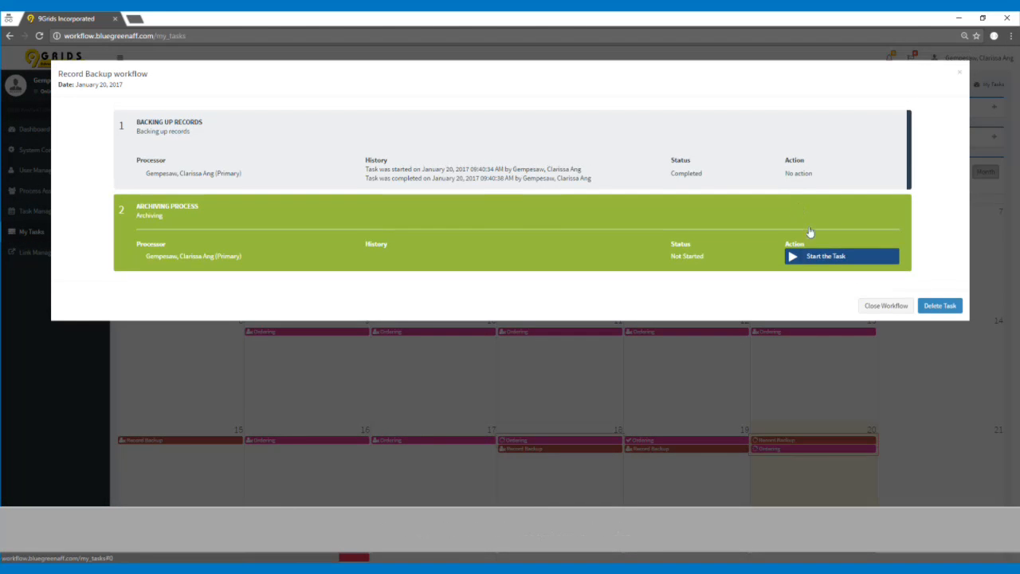
click(818, 257)
click(552, 112)
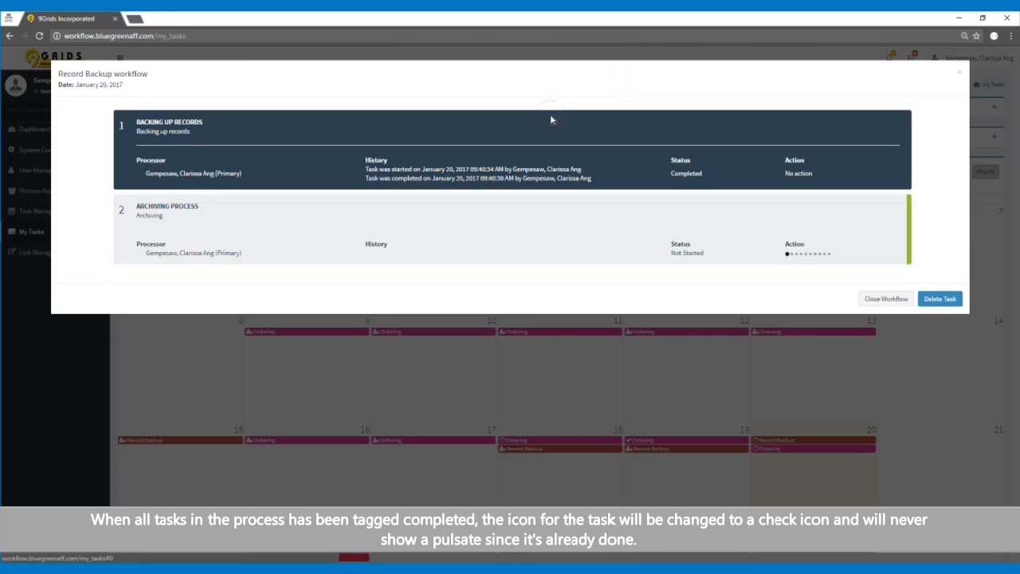
click(843, 298)
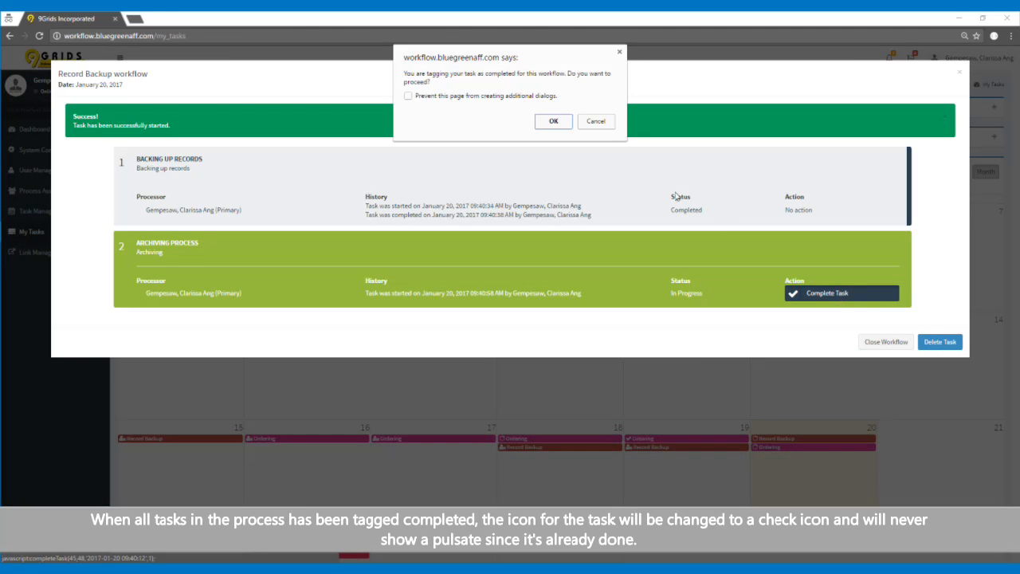
click(553, 121)
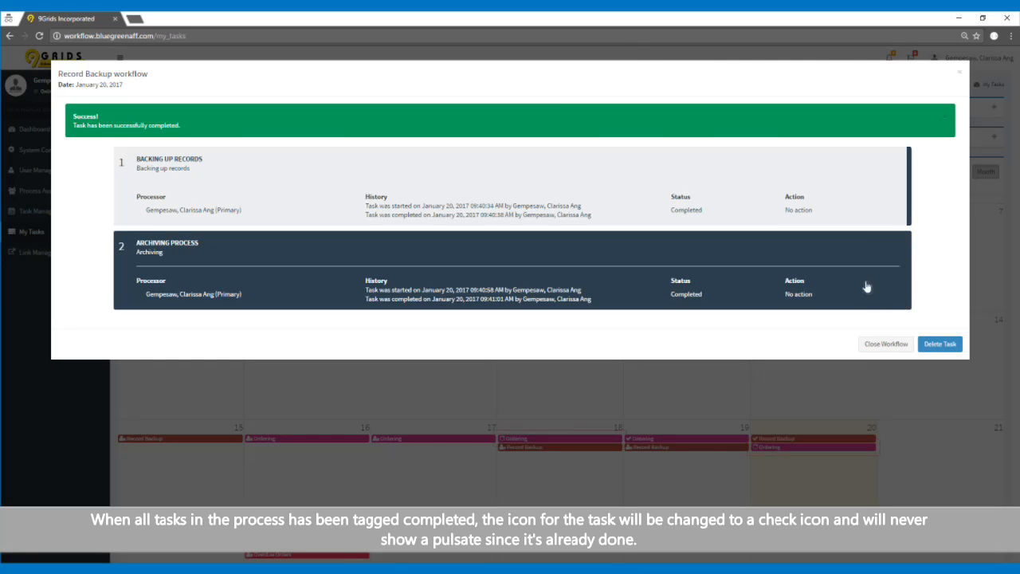
click(886, 344)
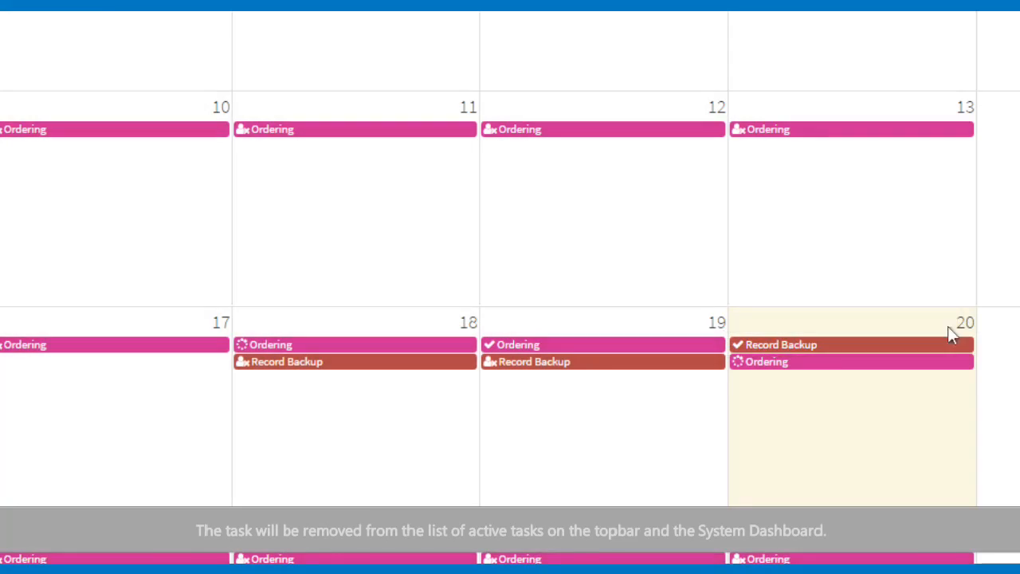
- Check the completed Record Backup task on the calendar, in the active tasks list and on the dashboard
scroll(928, 408, down, 1)
scroll(908, 431, up, 2)
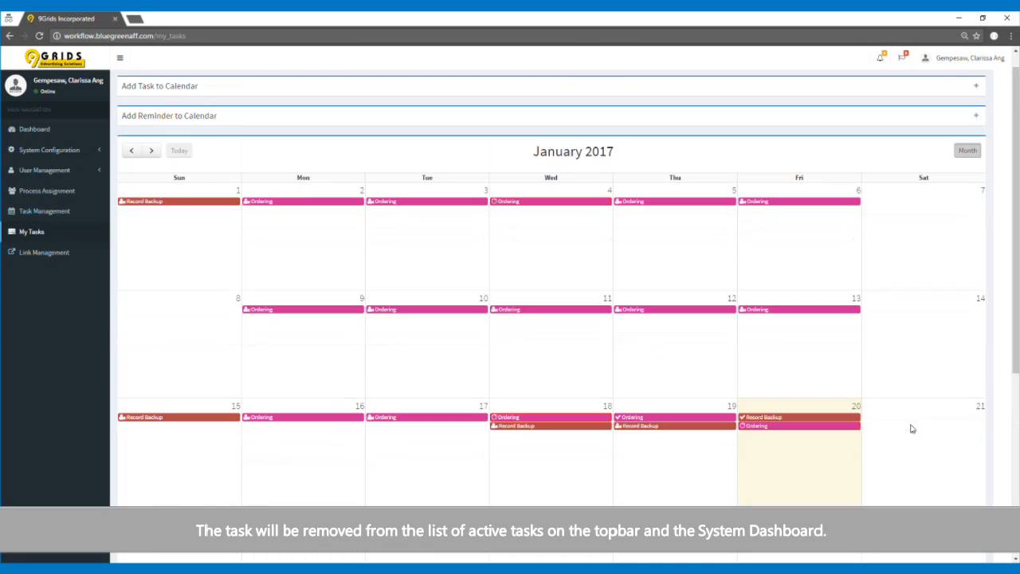
click(904, 58)
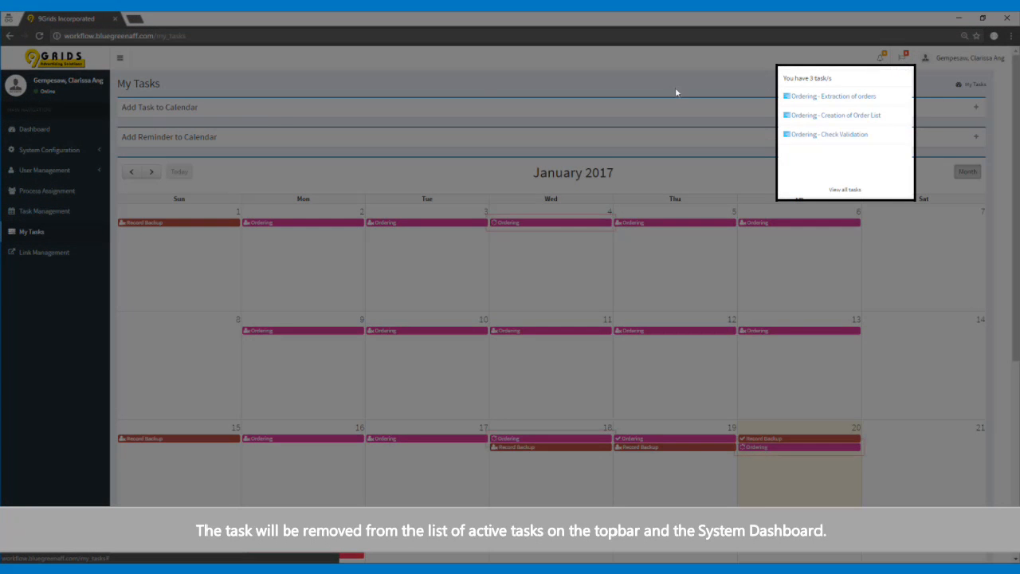
click(55, 132)
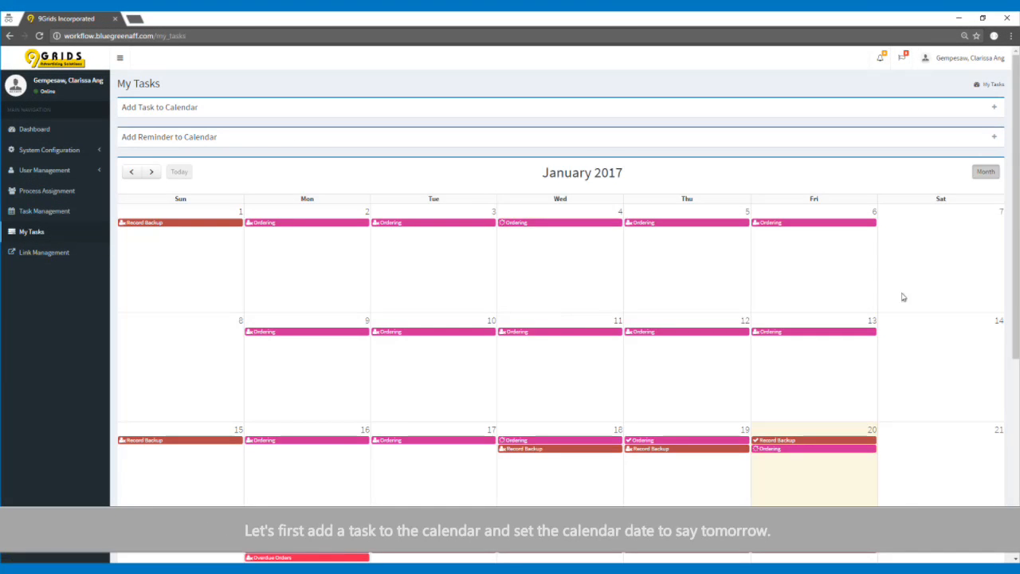
- Add a Record Backup task dated 01/21/2017 to the My Tasks calendar
click(993, 107)
click(335, 142)
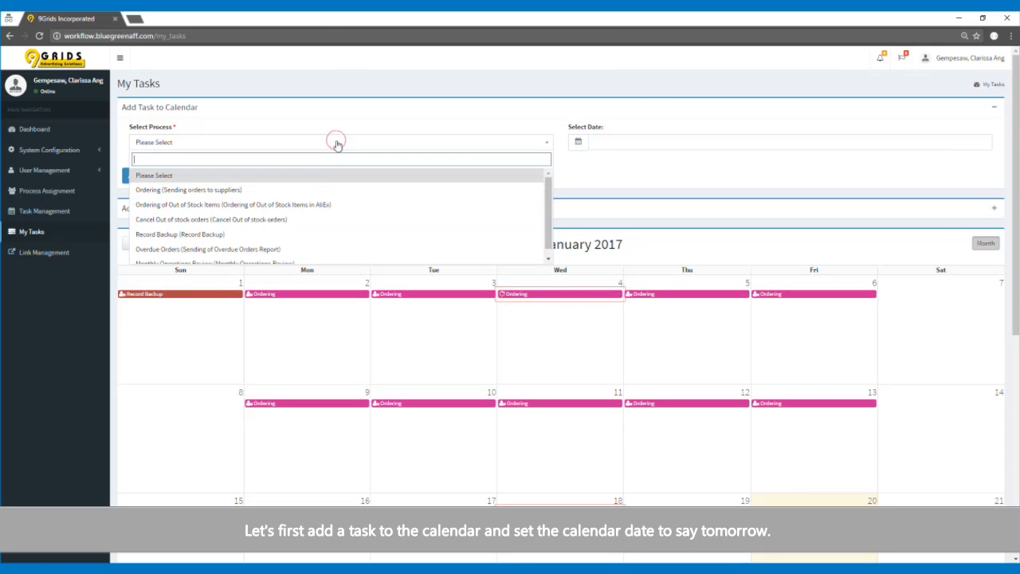
click(293, 238)
click(591, 142)
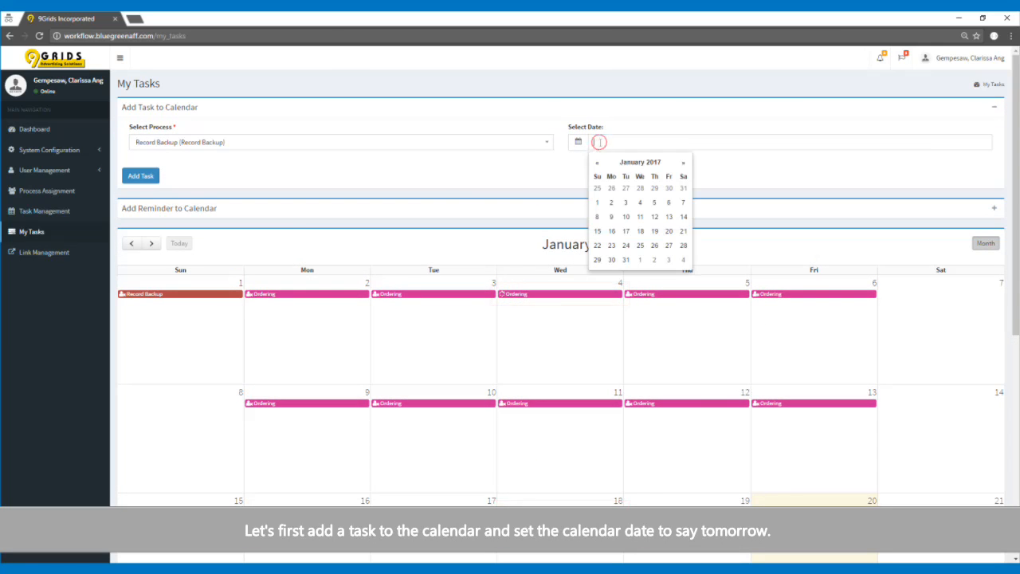
click(682, 233)
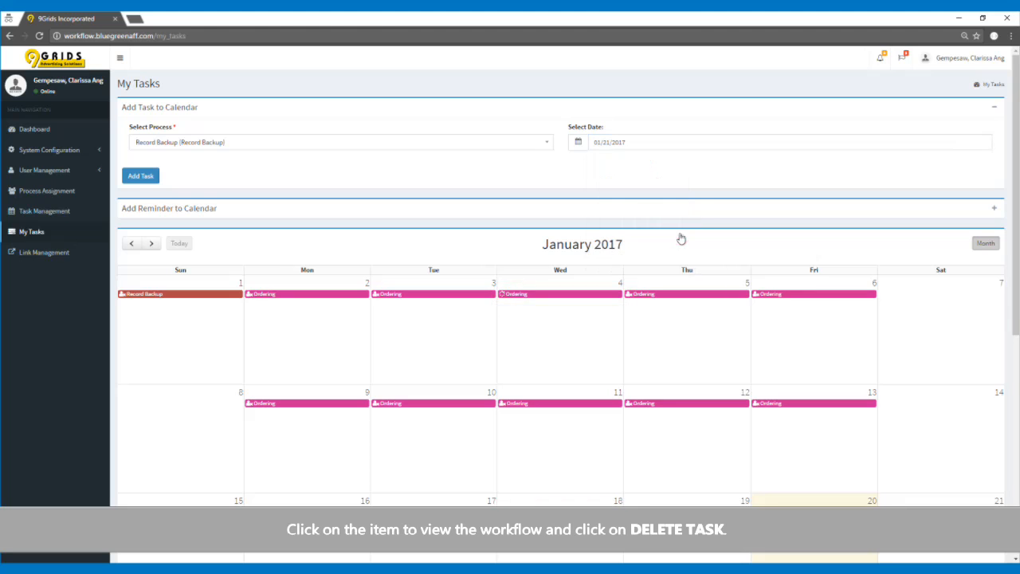
click(141, 174)
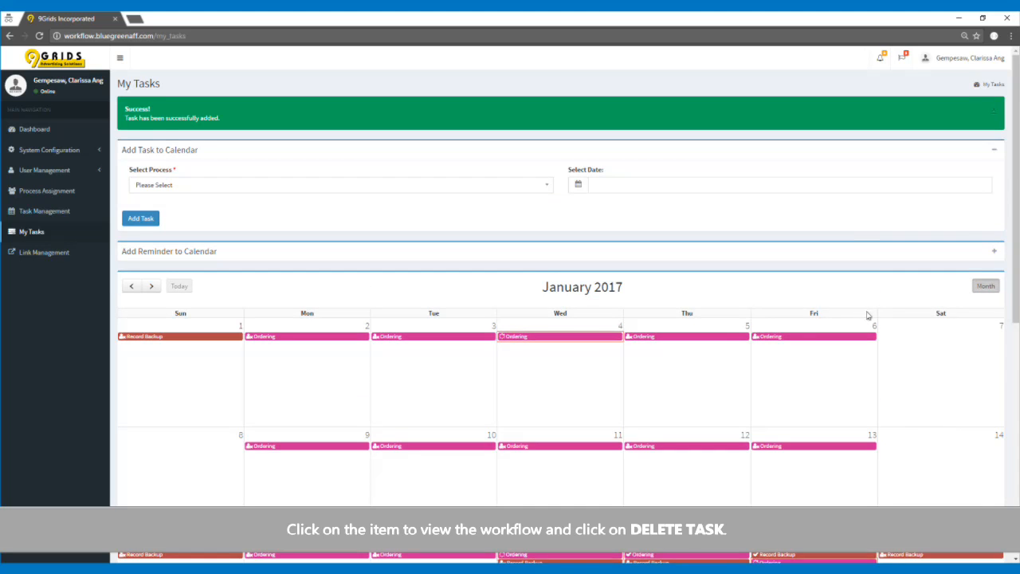
- Delete the January 21 Record Backup task from its workflow, confirm the deletion and check the calendar
scroll(868, 316, down, 3)
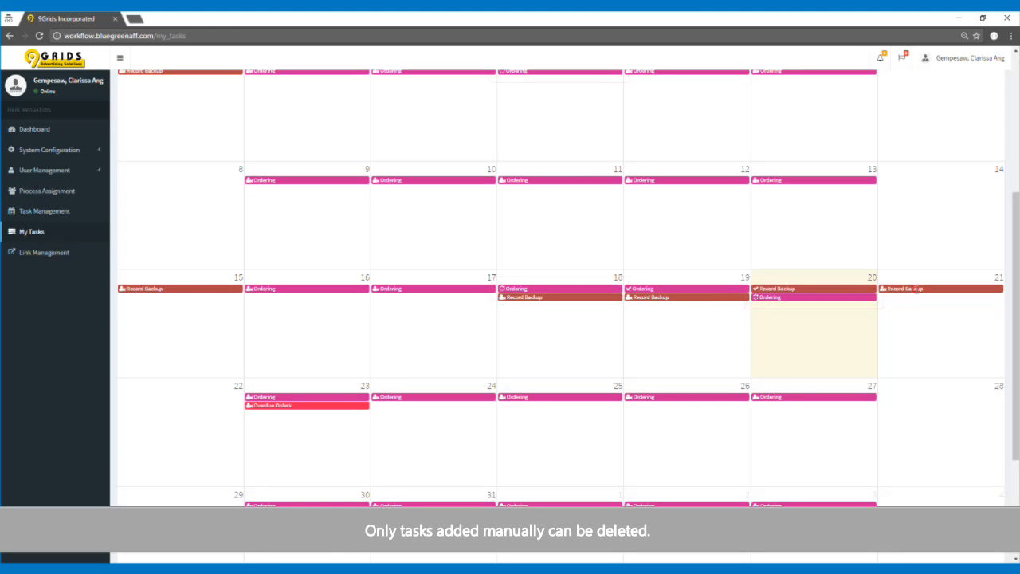
click(916, 289)
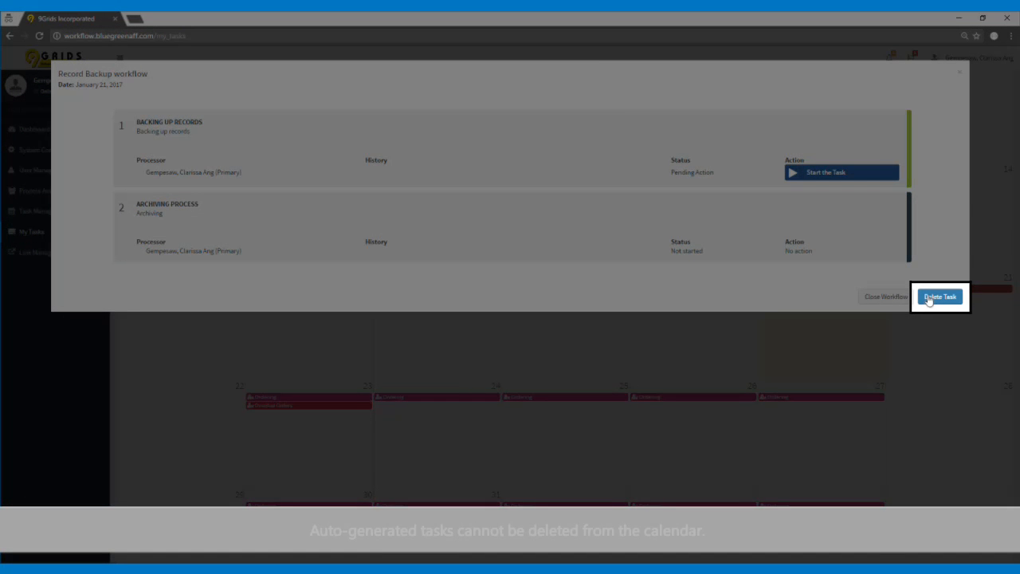
click(928, 300)
click(556, 97)
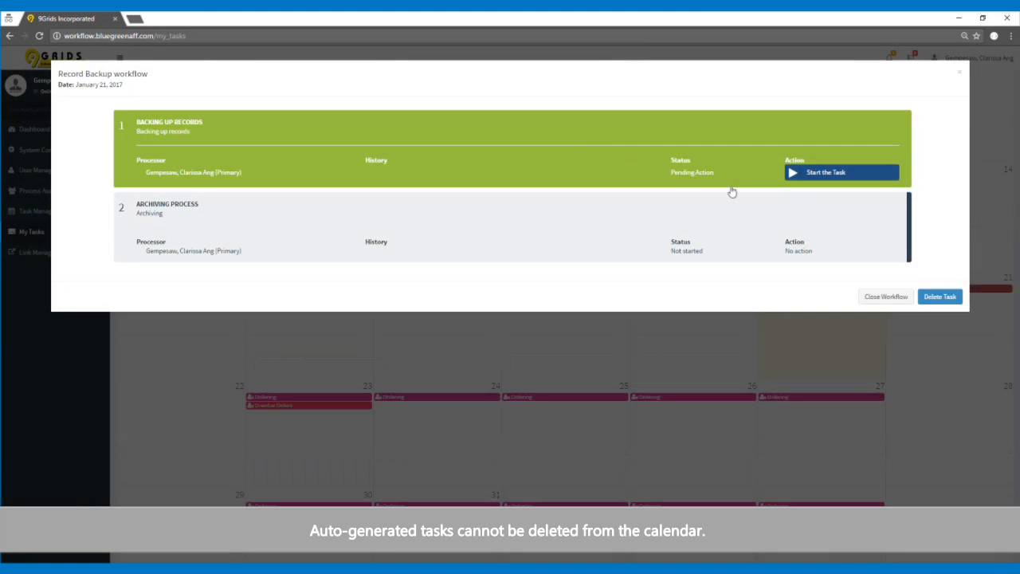
scroll(786, 207, down, 2)
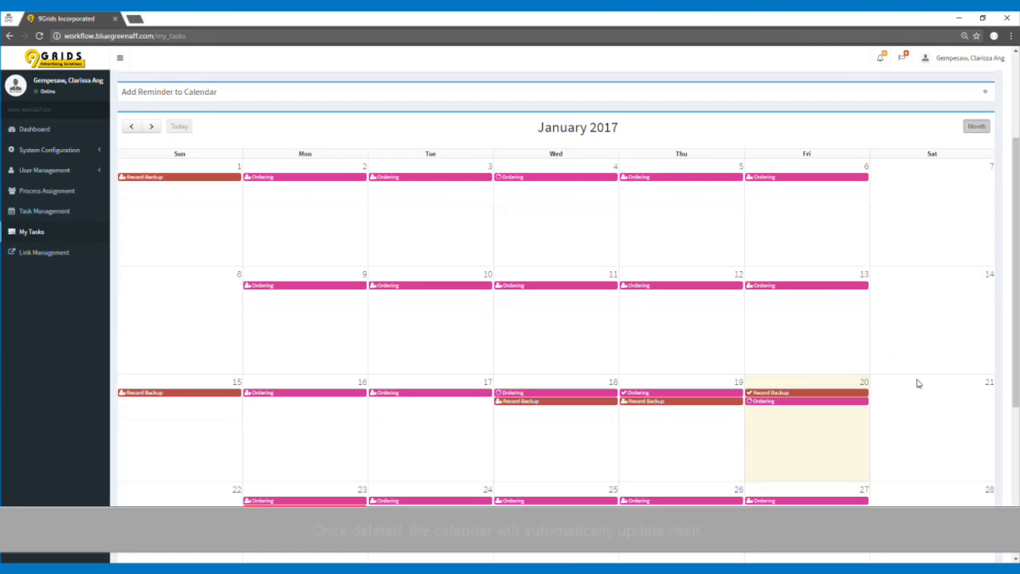
scroll(935, 393, up, 2)
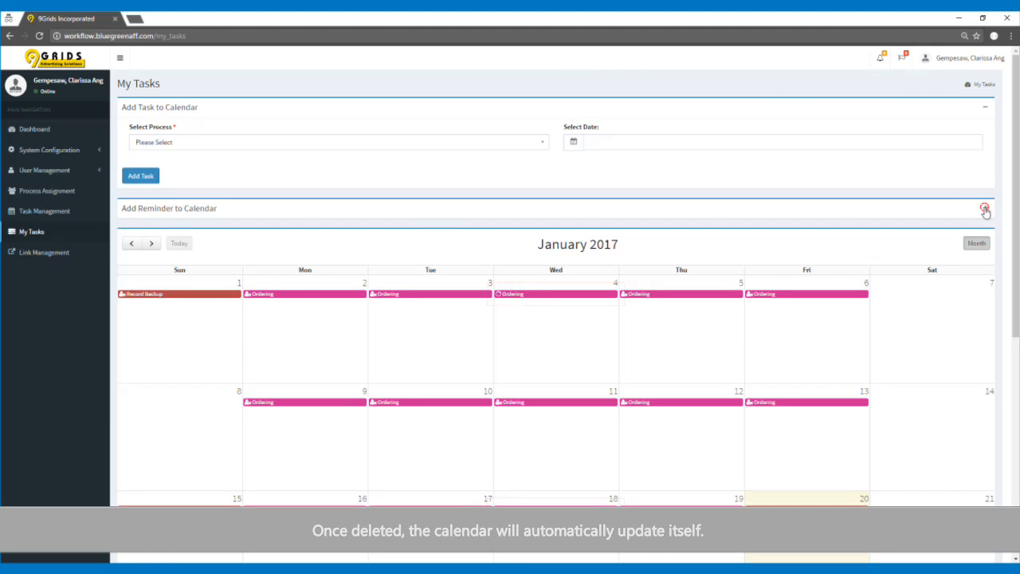
- Add a calendar reminder with the title Reminder, the notes Reminder and the date 01/21/2017
click(985, 208)
click(371, 242)
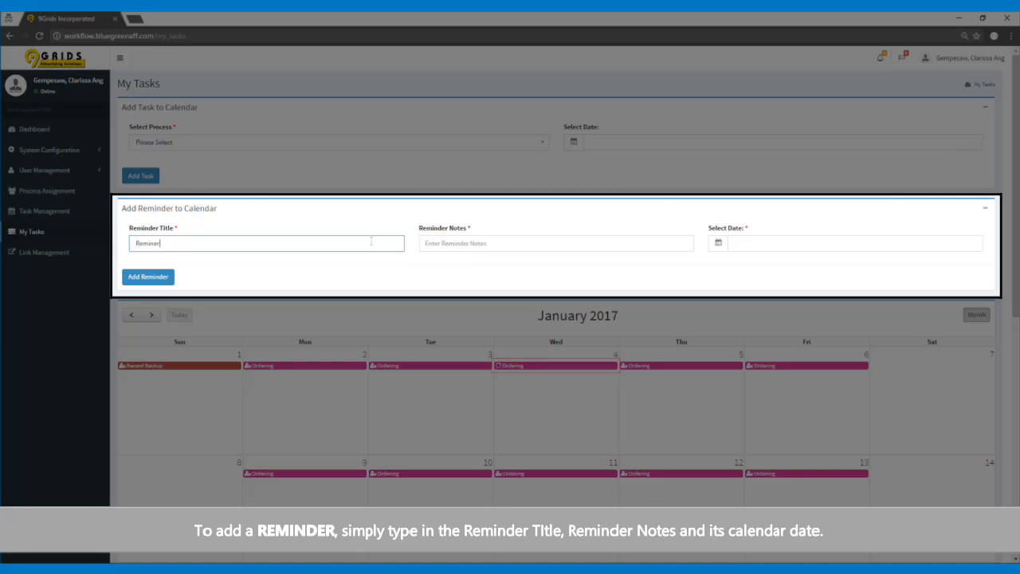
text(Reminder)
key(Tab)
text(Rem)
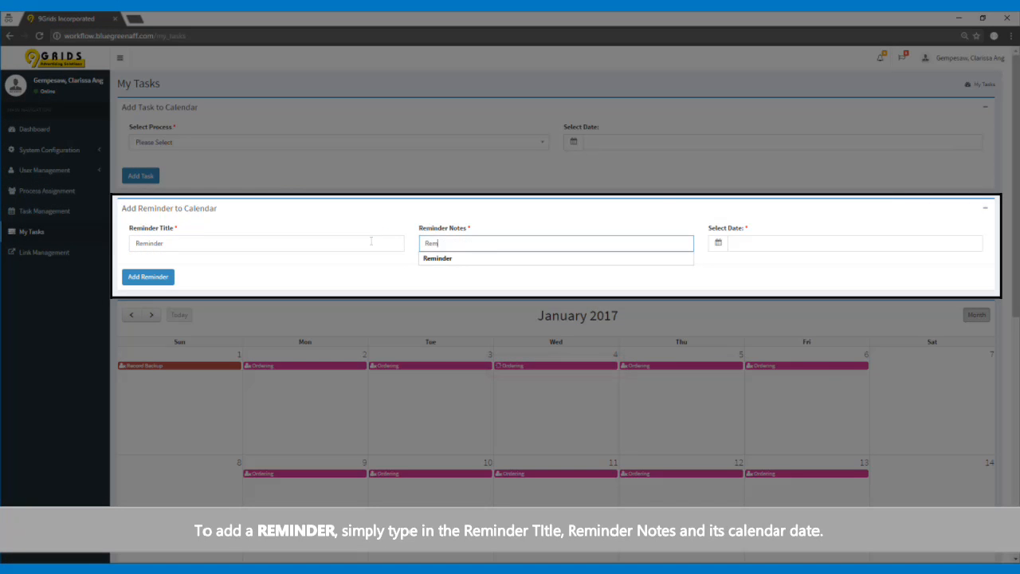
text(inder)
key(Tab)
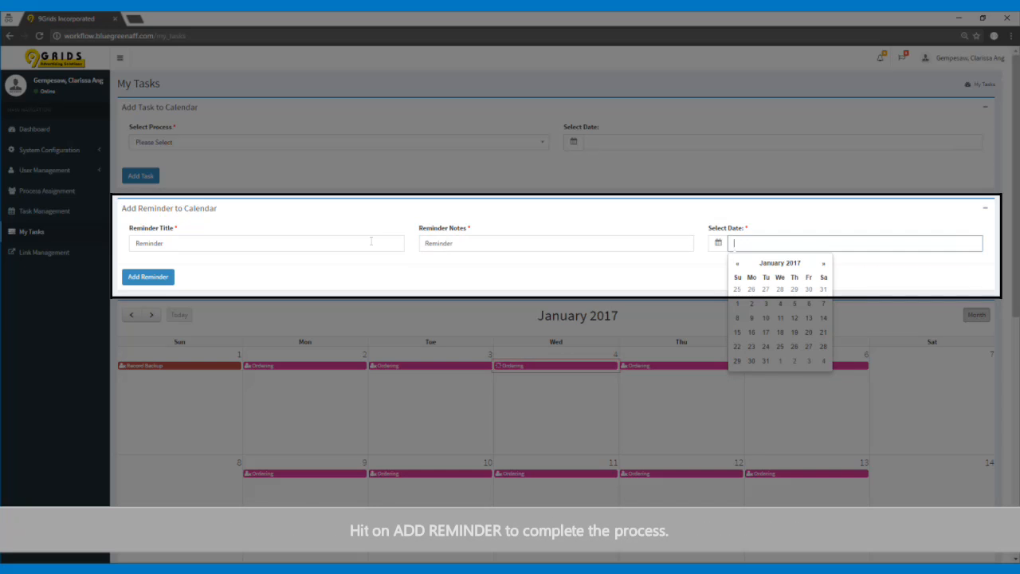
click(824, 333)
click(159, 280)
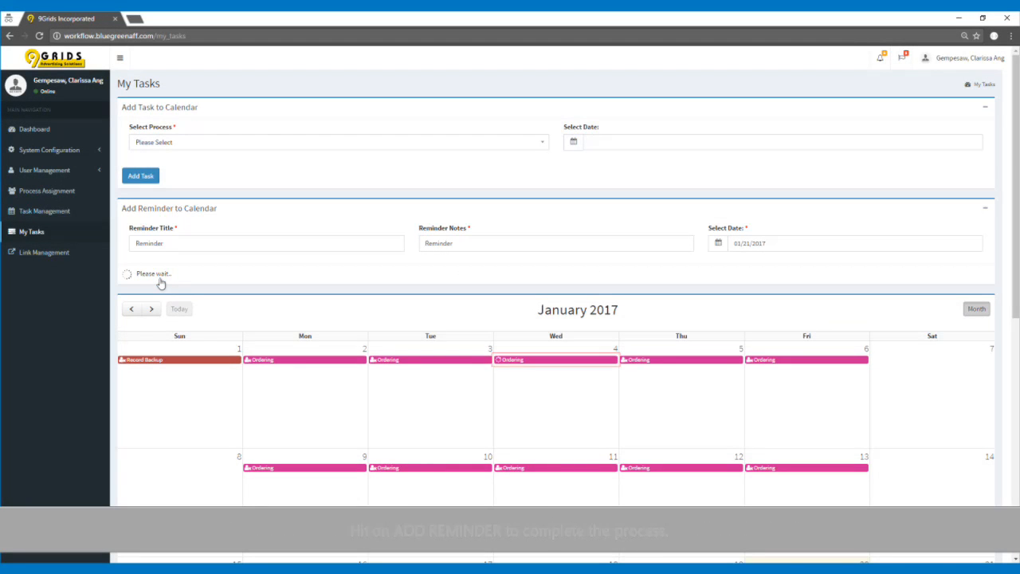
- Collapse the reminder and task entry forms above the January 2017 calendar
scroll(892, 317, down, 1)
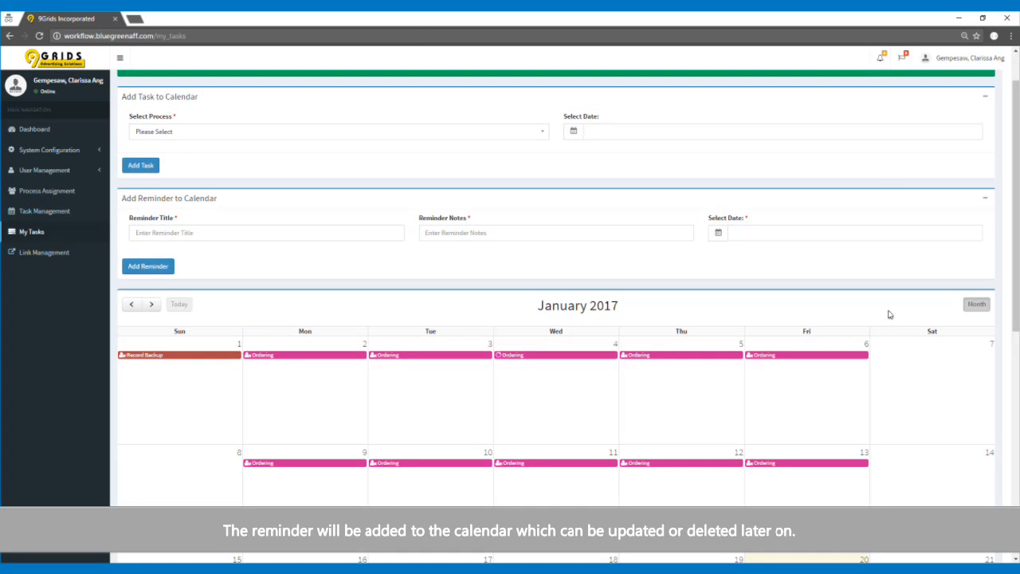
click(985, 198)
click(985, 95)
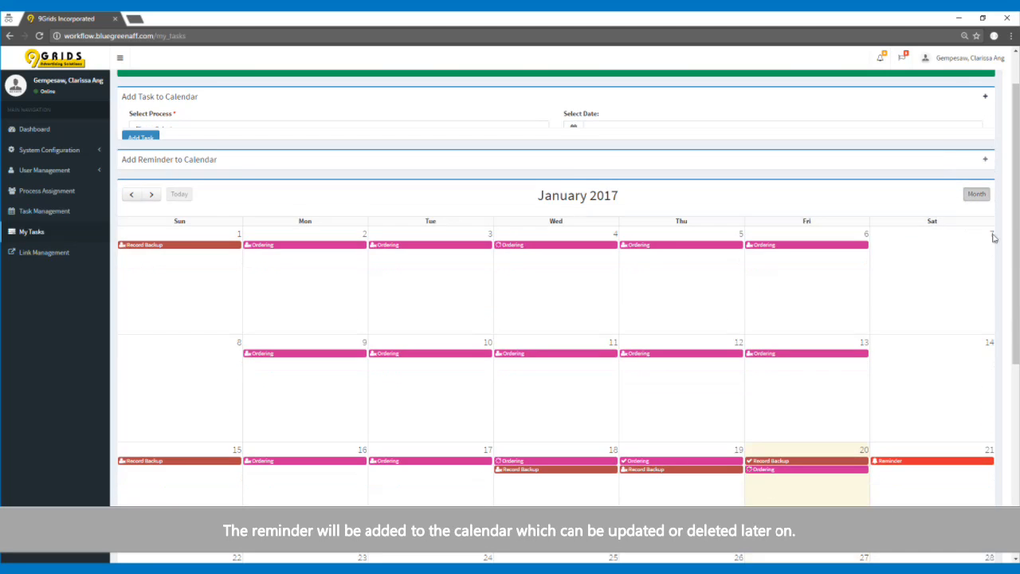
- Open the January 21 reminder on the calendar and replace its title with a reminder to call the named contact
scroll(992, 318, down, 2)
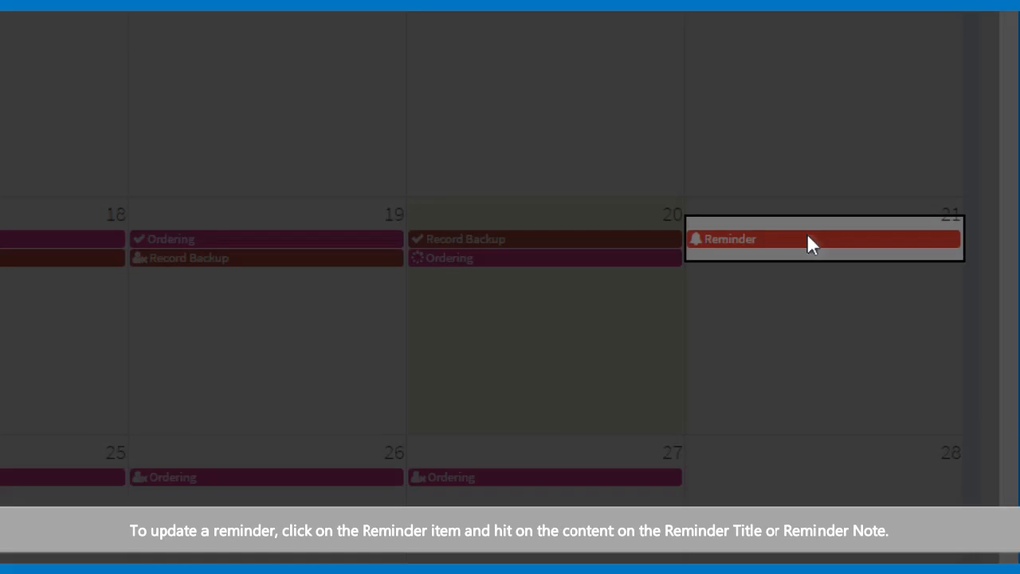
click(808, 240)
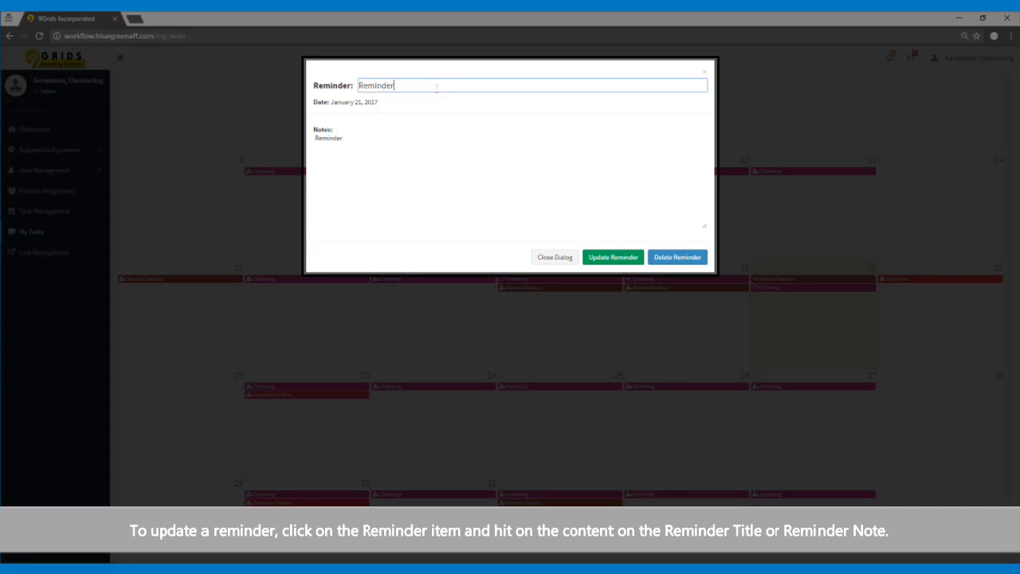
double_click(437, 88)
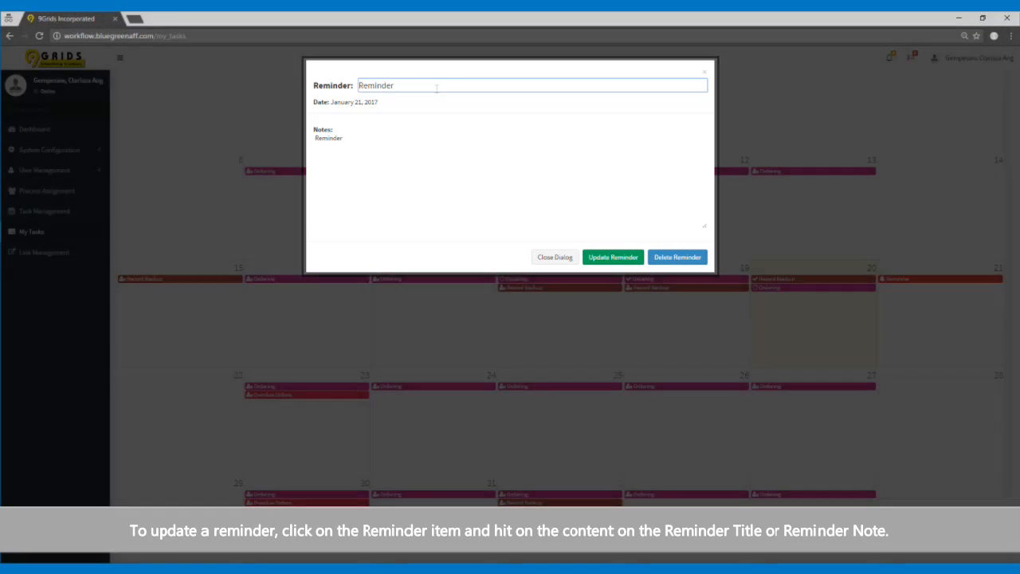
text(all)
key(BackSpace)
key(BackSpace)
key(BackSpace)
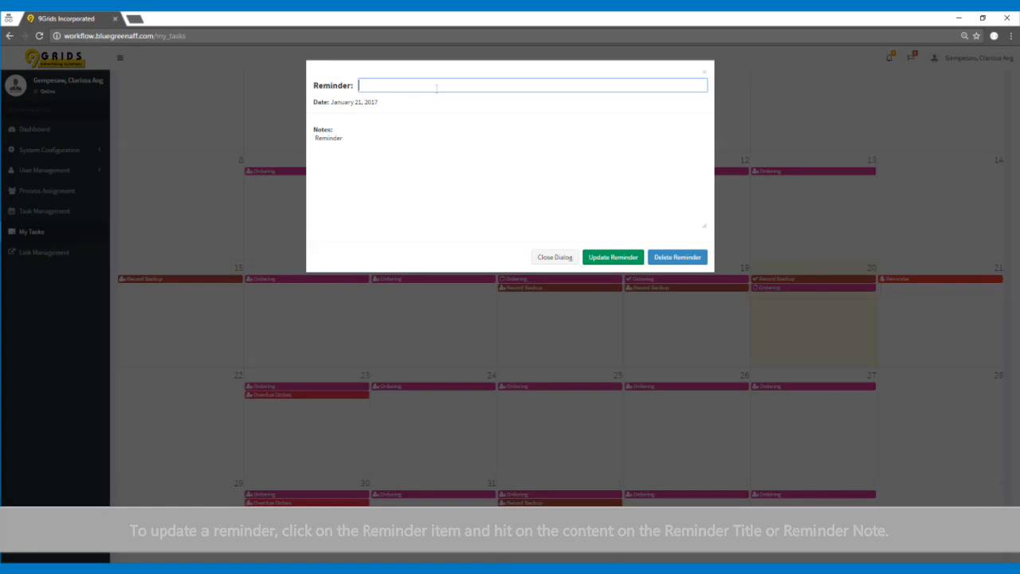
text(CAll Mr Jo)
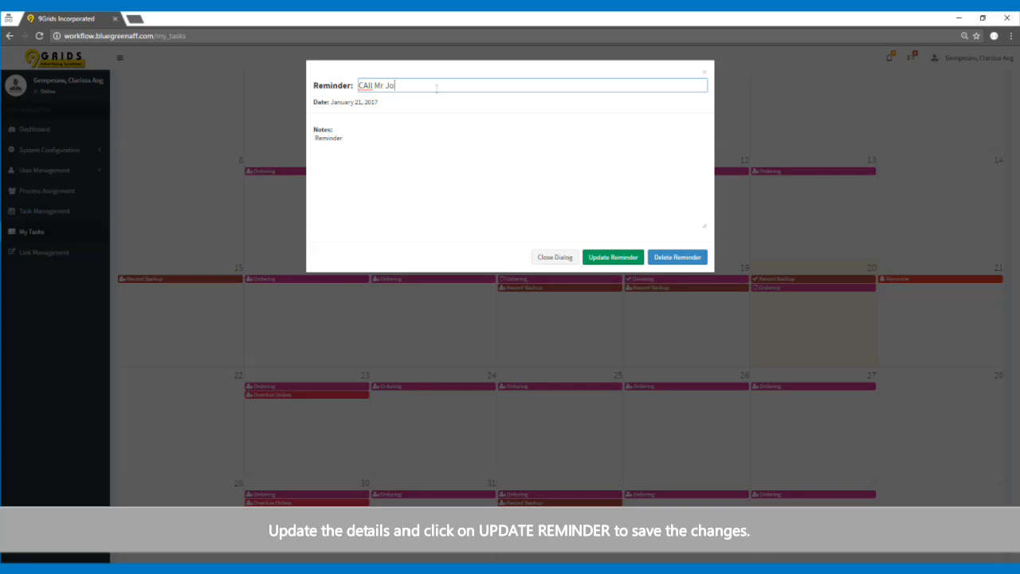
text(hn)
- Replace the reminder's notes with a note to call the contact at 8 am and save the update
key(Tab)
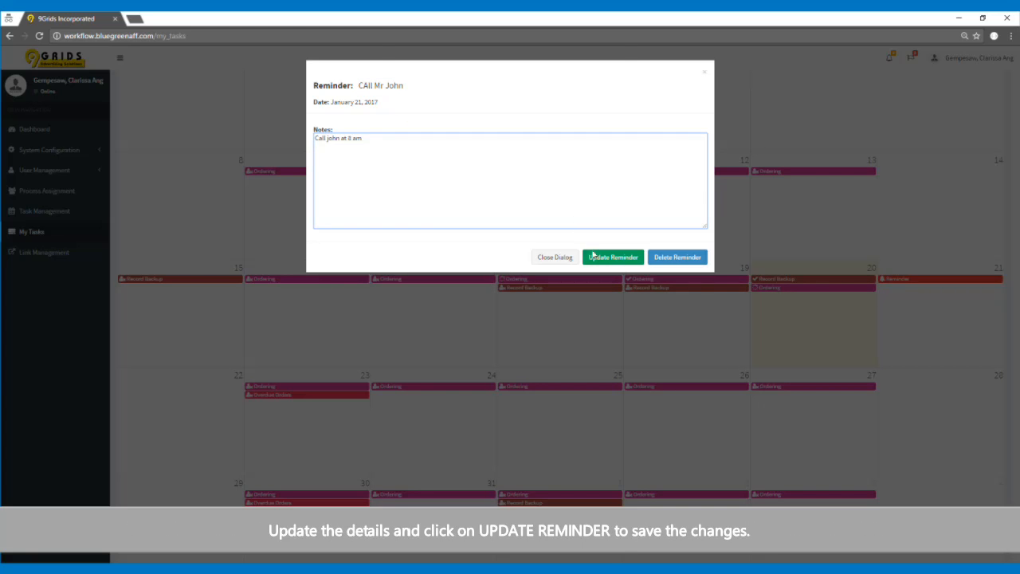
click(613, 257)
click(564, 117)
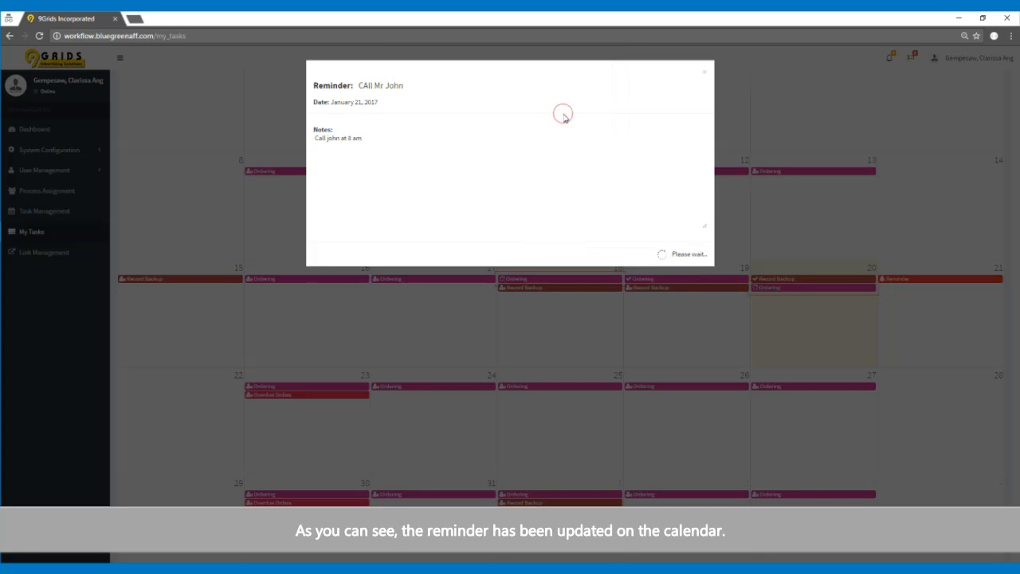
scroll(913, 323, down, 2)
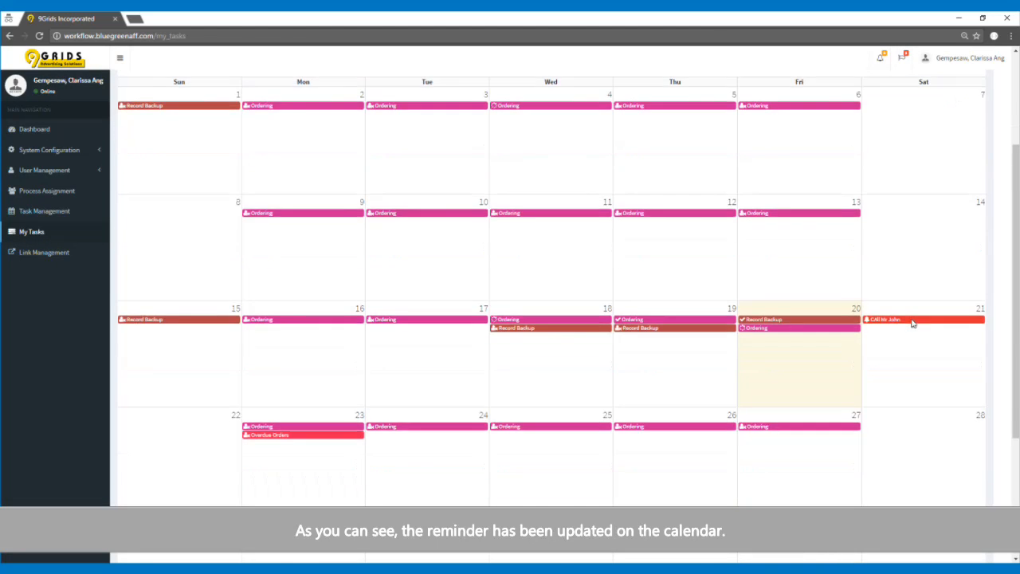
- Delete the January 21 call reminder, confirm the deletion and check the calendar
click(913, 322)
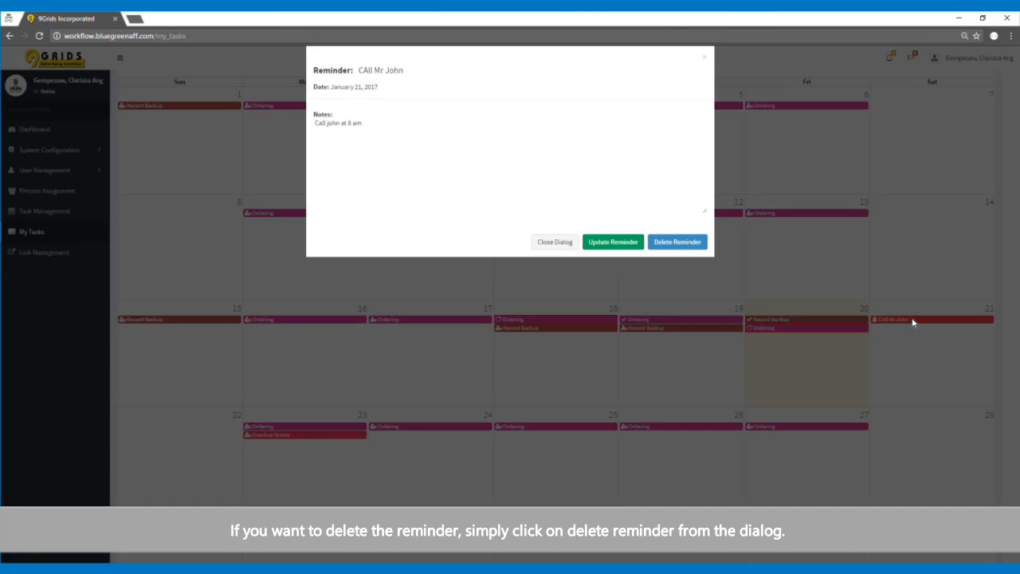
click(690, 261)
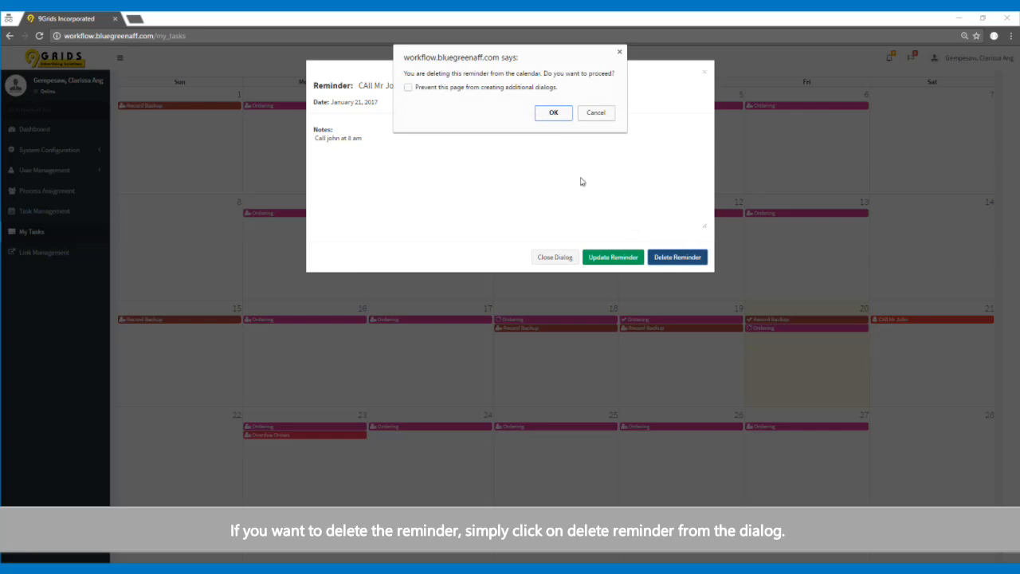
click(552, 113)
scroll(926, 348, down, 2)
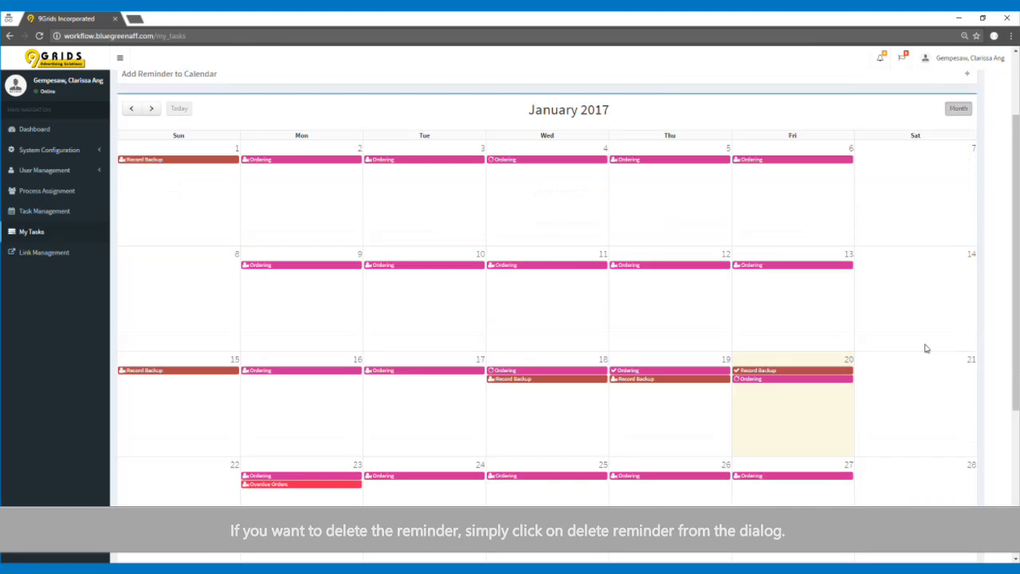
scroll(926, 348, down, 1)
scroll(926, 348, up, 3)
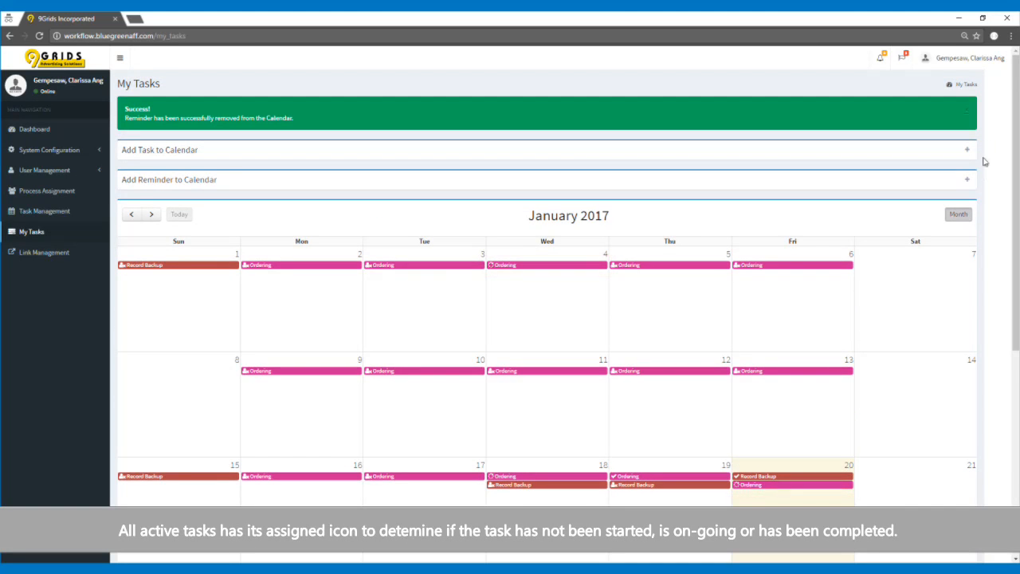
- Start the Creation of Order List task in the January 18 Ordering workflow and confirm
scroll(932, 276, down, 2)
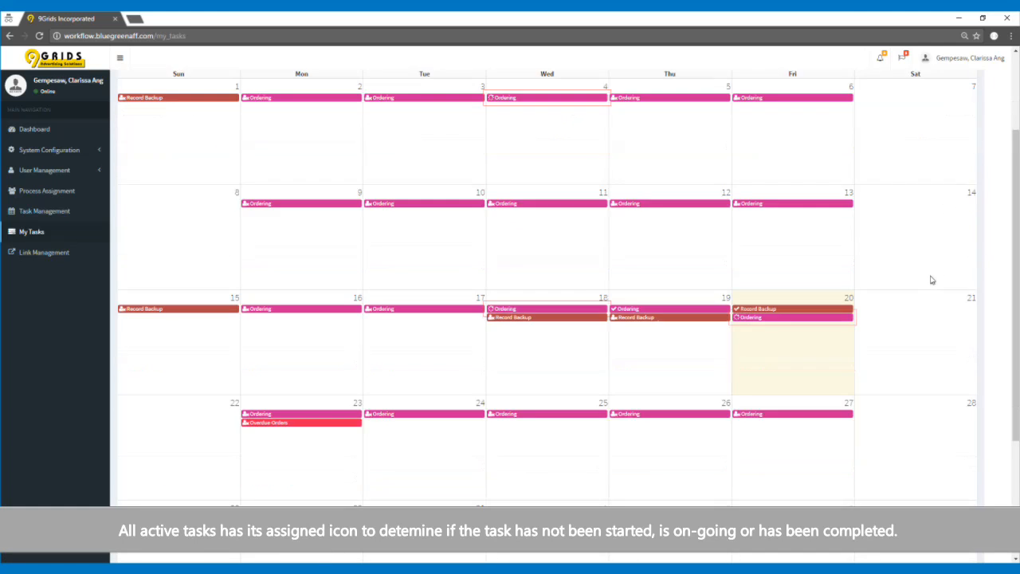
scroll(931, 276, down, 2)
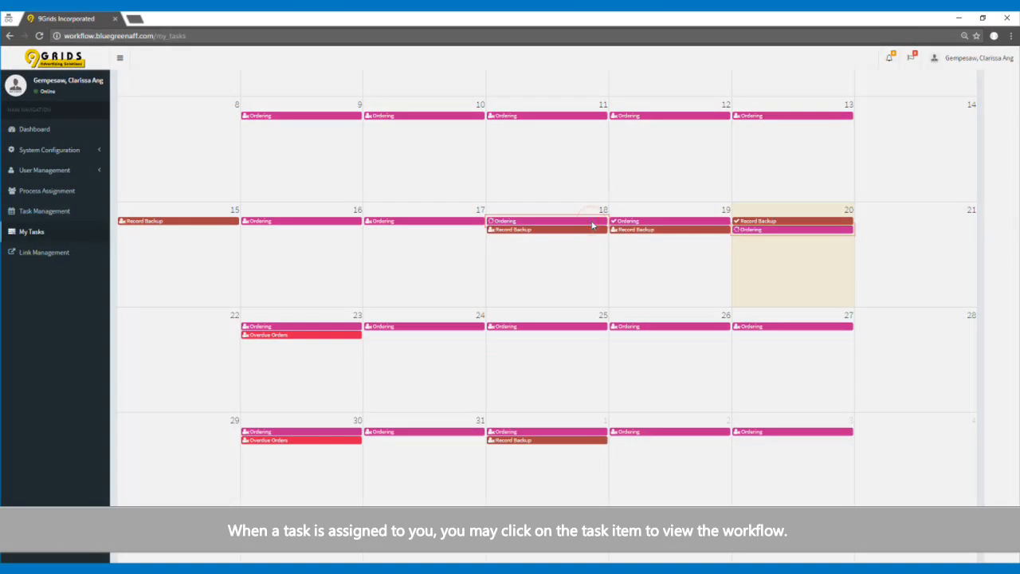
click(408, 248)
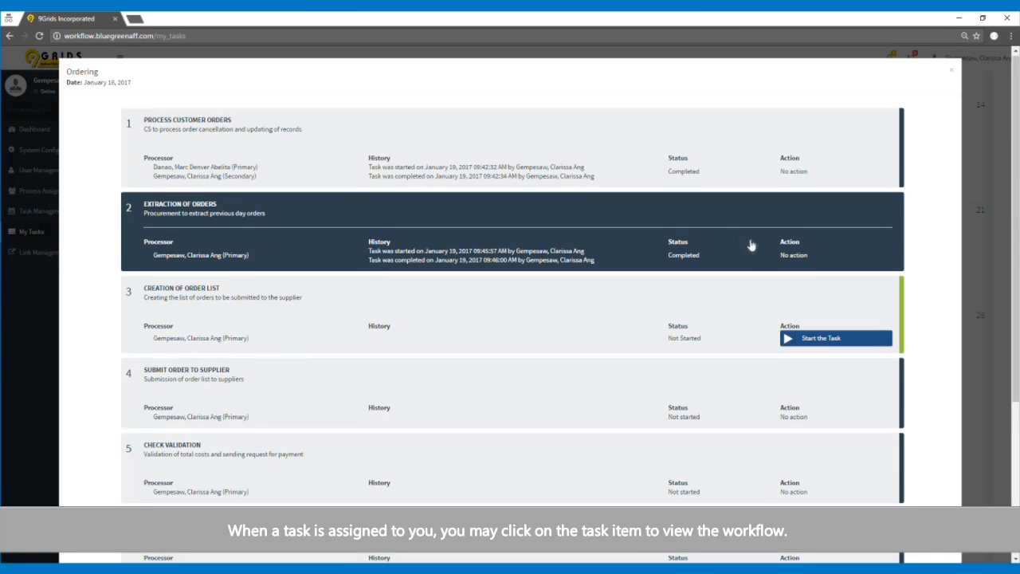
scroll(813, 239, down, 2)
click(817, 184)
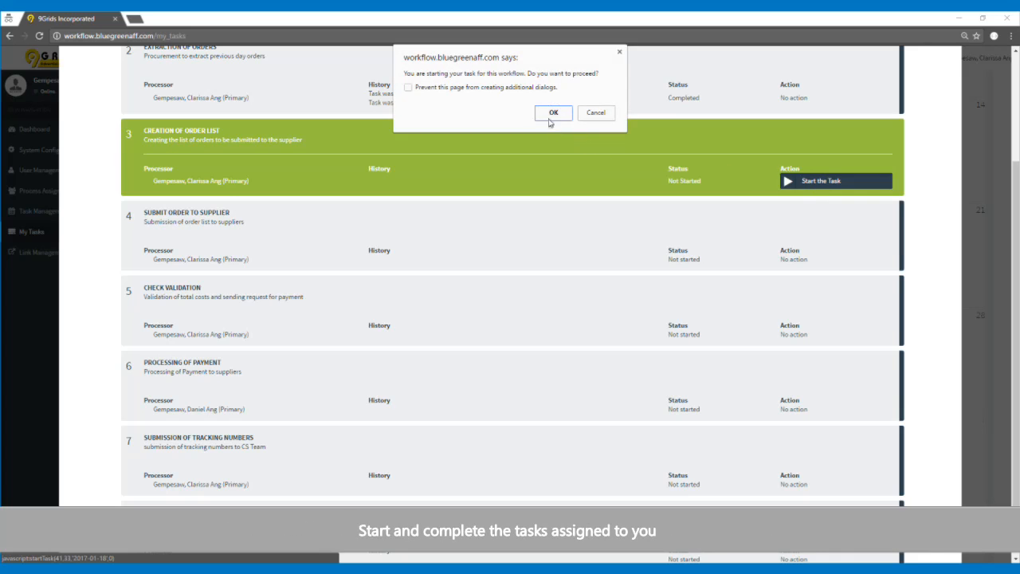
click(550, 112)
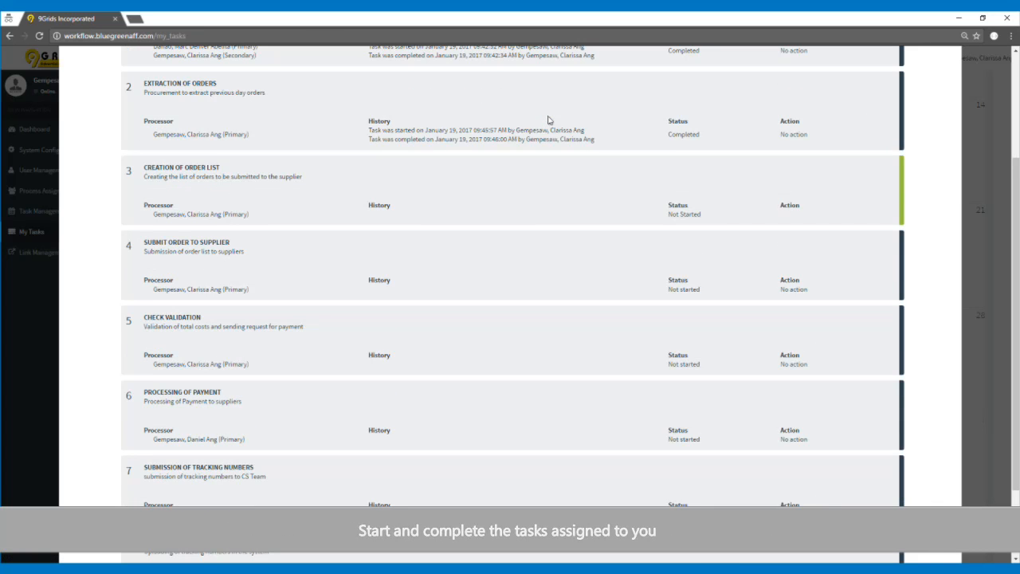
- Mark the Creation of Order List task as completed and request the start of the Submit Order to Supplier task
click(786, 217)
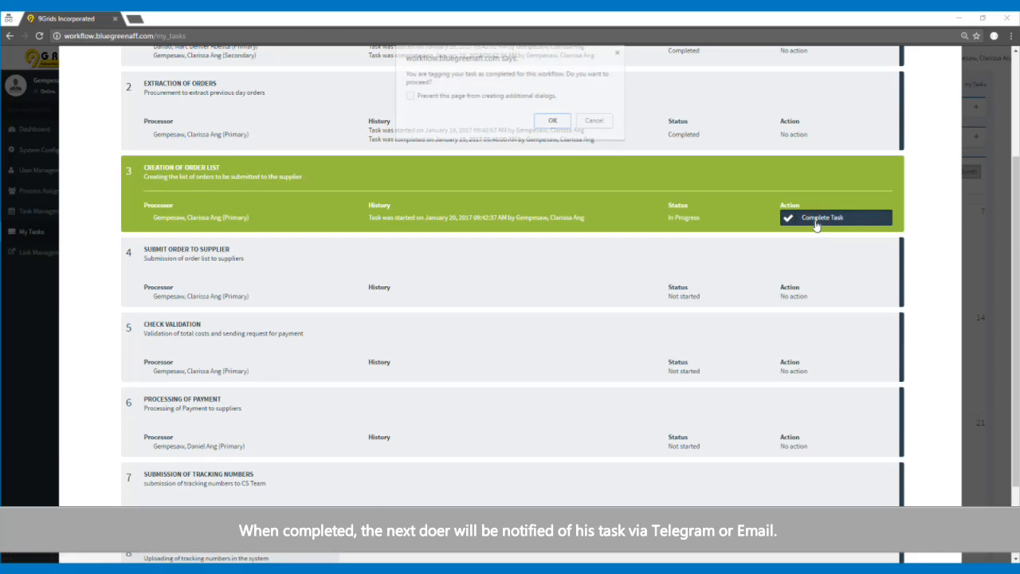
click(553, 121)
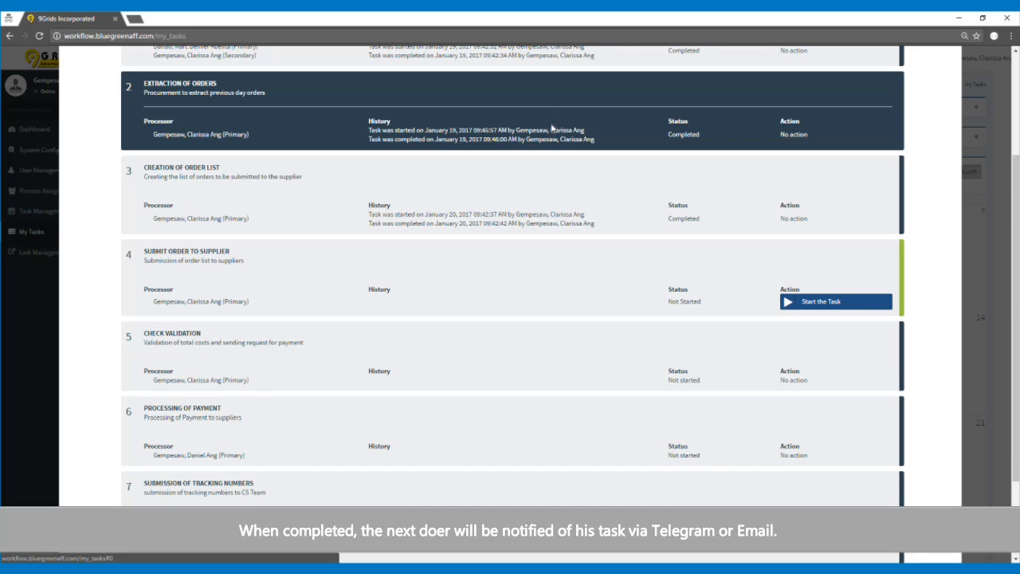
click(821, 303)
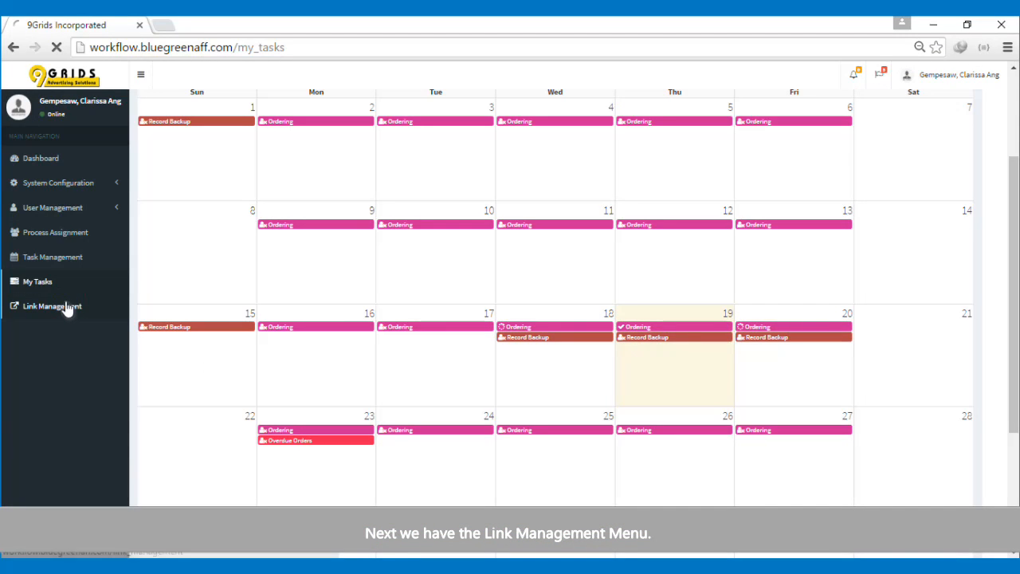
- Open Link Management and go through the title, description and URL fields of the Links Form
click(67, 308)
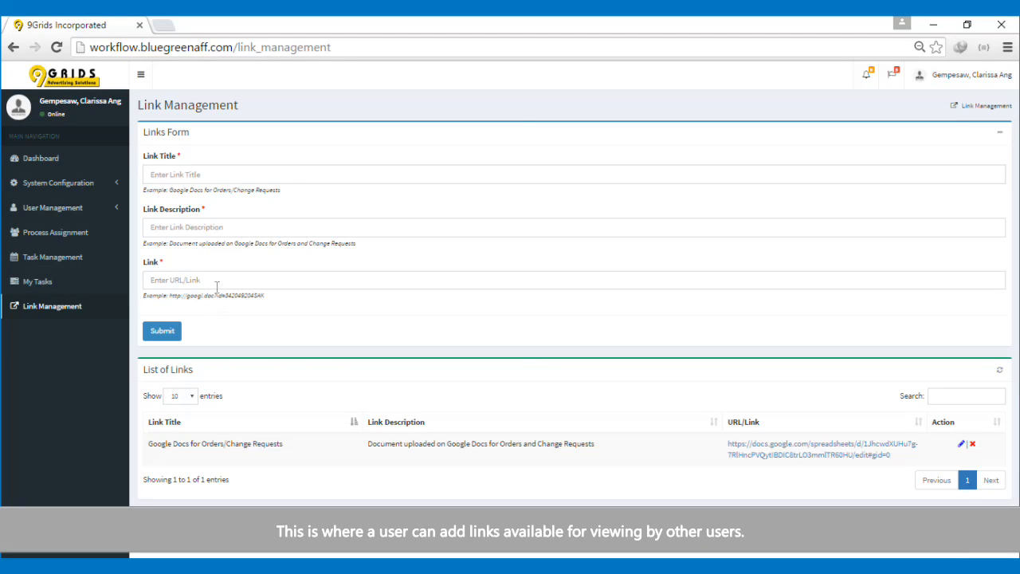
click(242, 180)
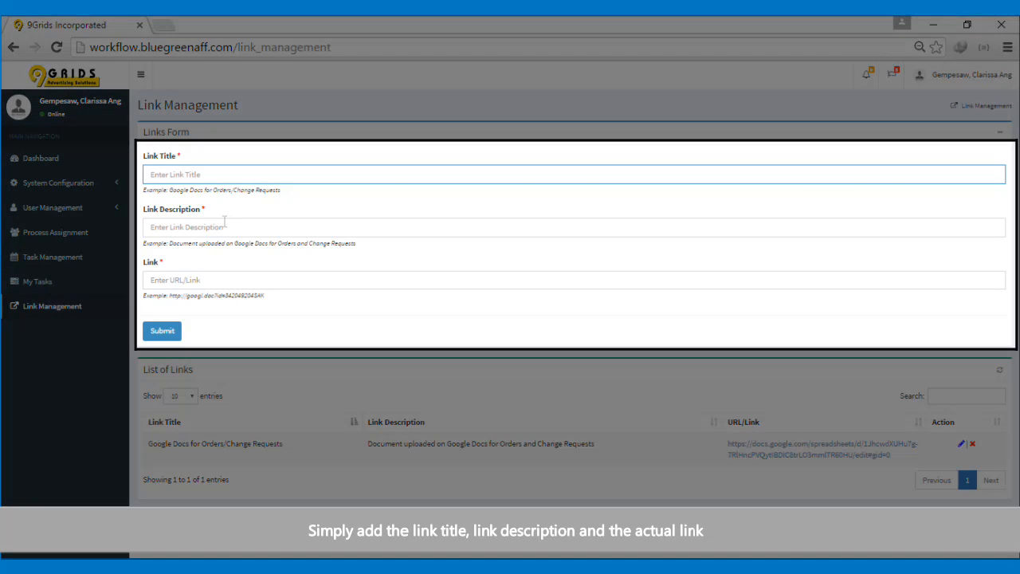
click(224, 225)
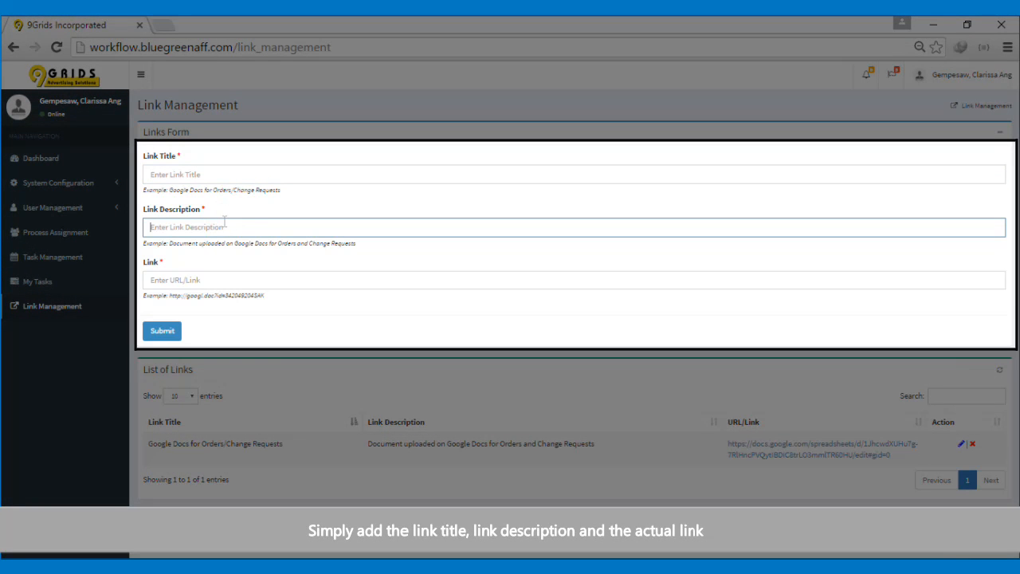
click(245, 282)
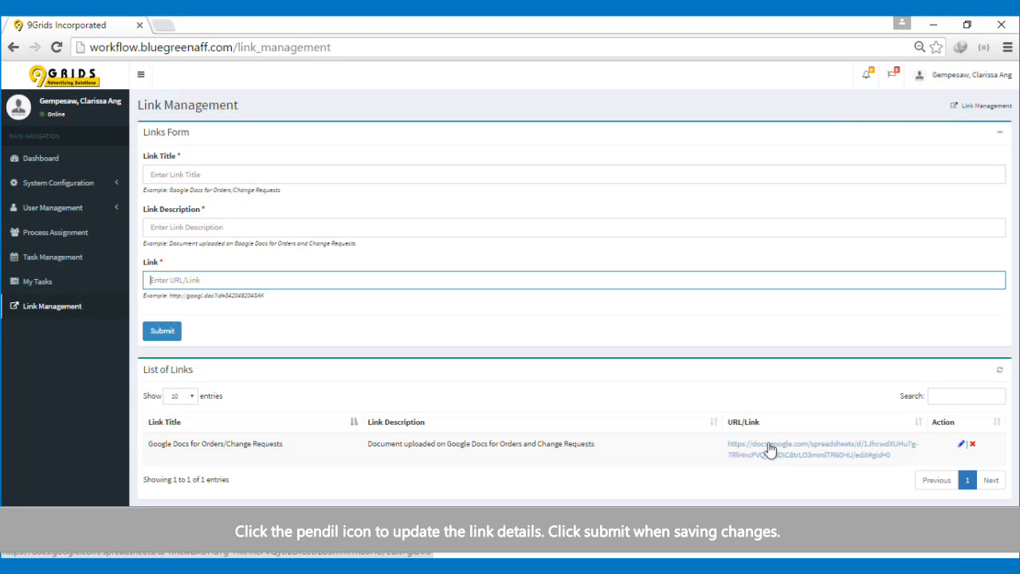
- View the editable details of the Google Docs for Orders/Change Requests link without saving, and call up its deletion confirmation but cancel it
click(962, 445)
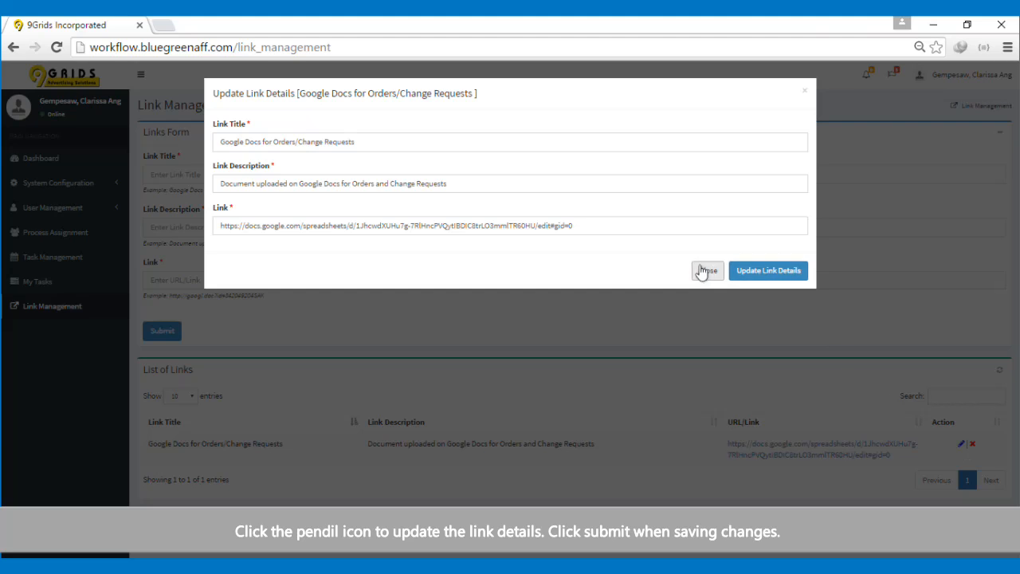
click(703, 271)
click(972, 443)
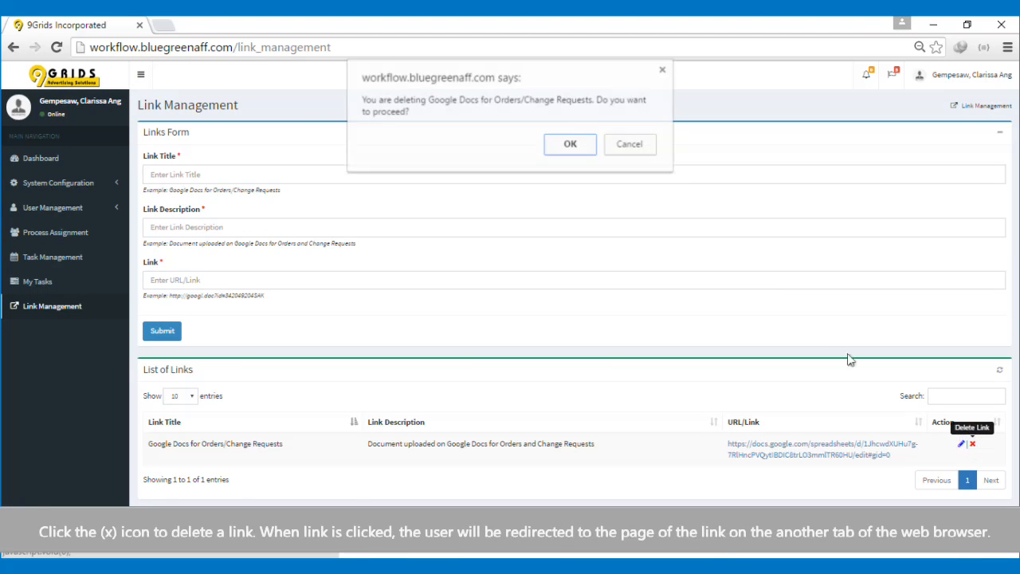
click(610, 148)
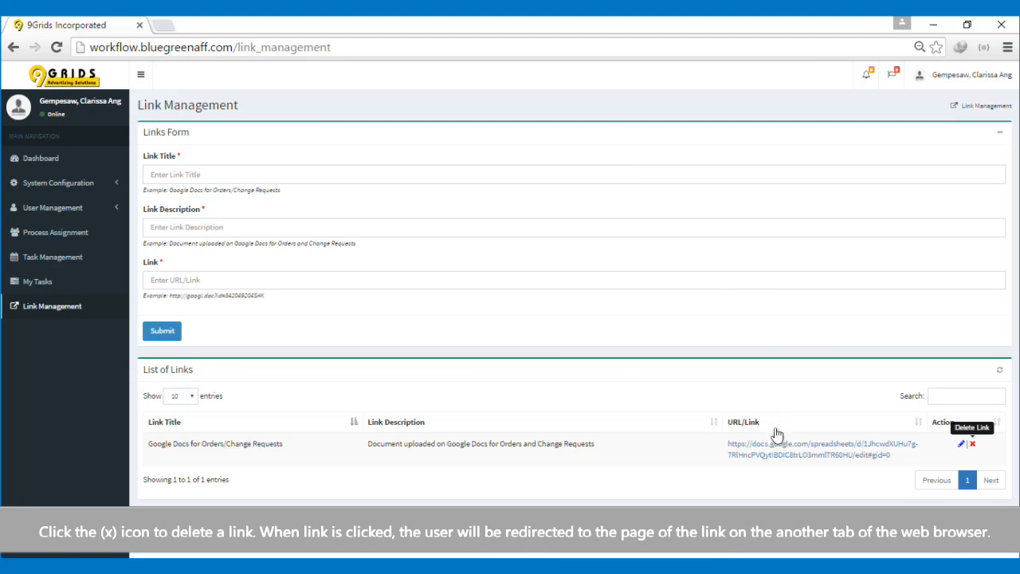
- Open the URL of the Google Docs for Orders/Change Requests link in its own browser tab and close that tab
click(779, 455)
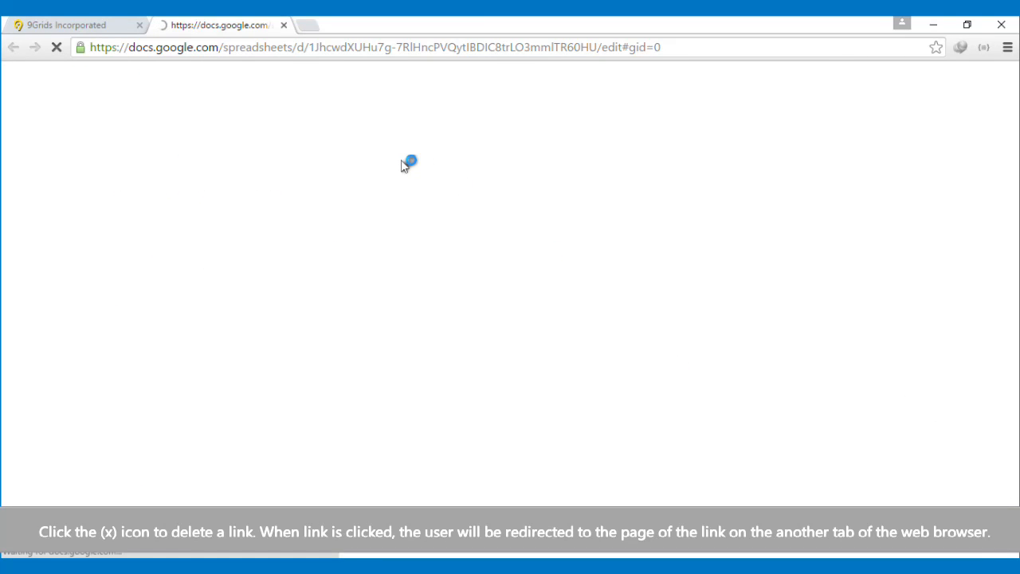
click(284, 26)
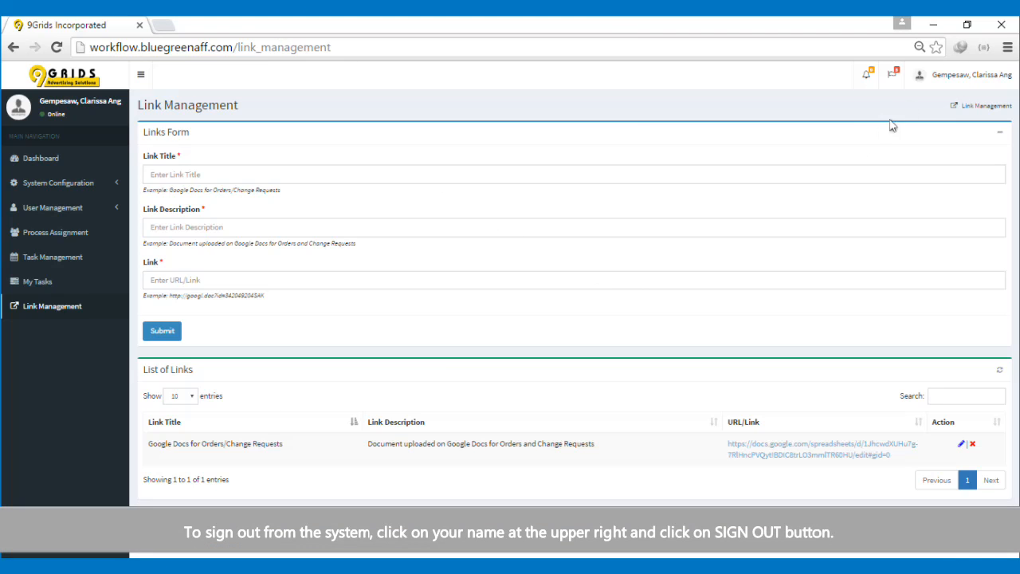
- Sign out of the workflow system from the account profile
click(944, 75)
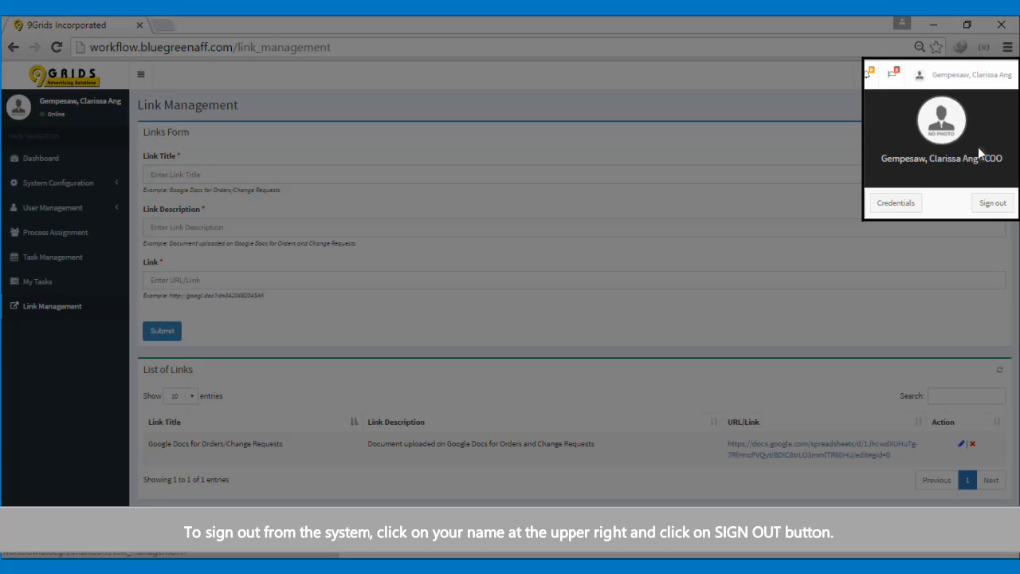
click(992, 203)
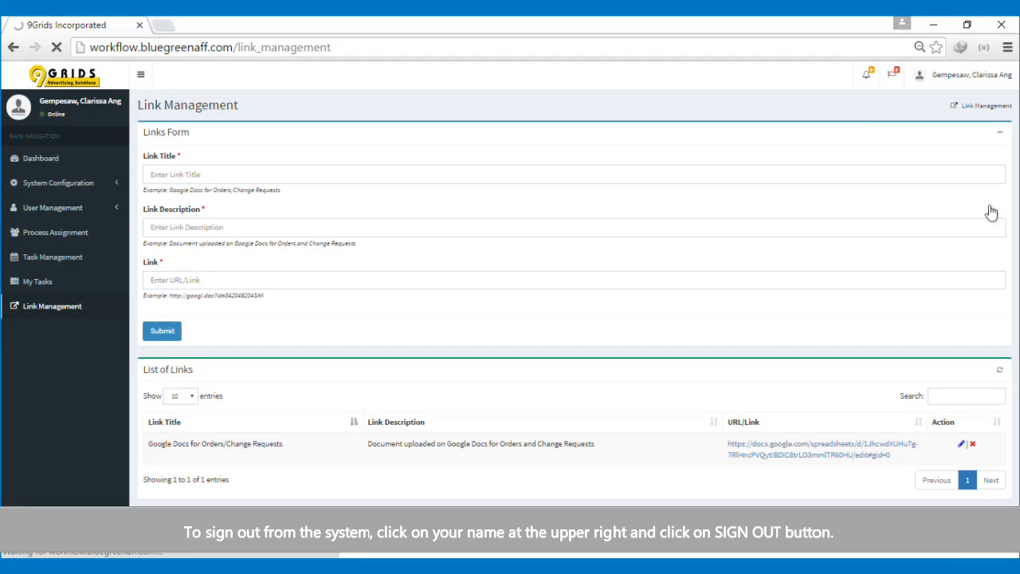